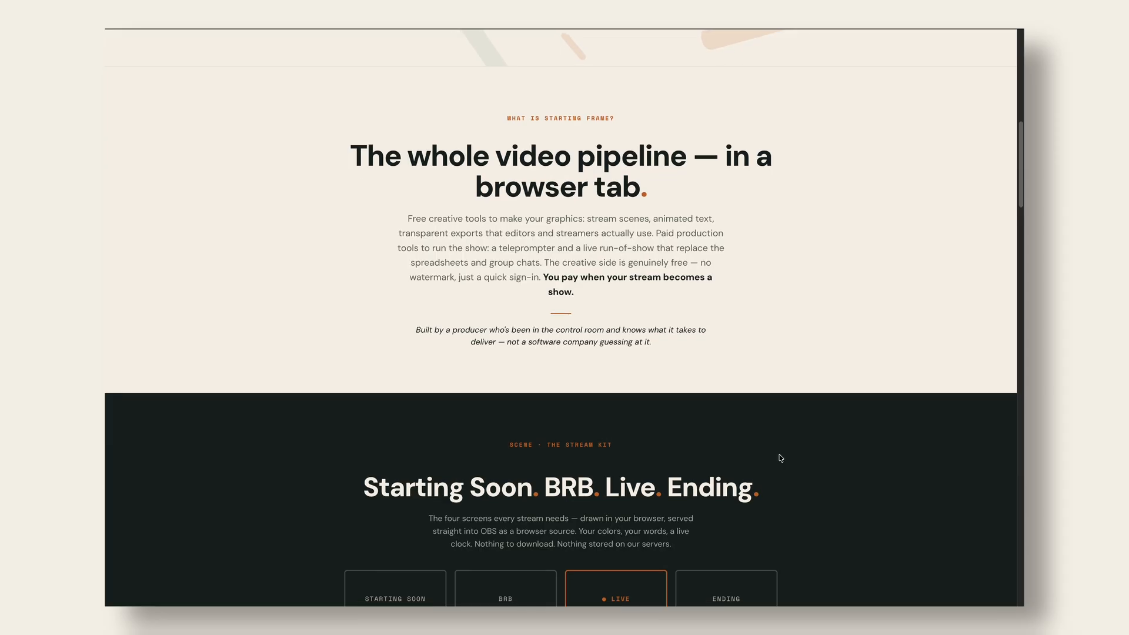
- Scroll the Starting Frame page and open the signed-in apps dashboard
scroll(780, 459, down, 4)
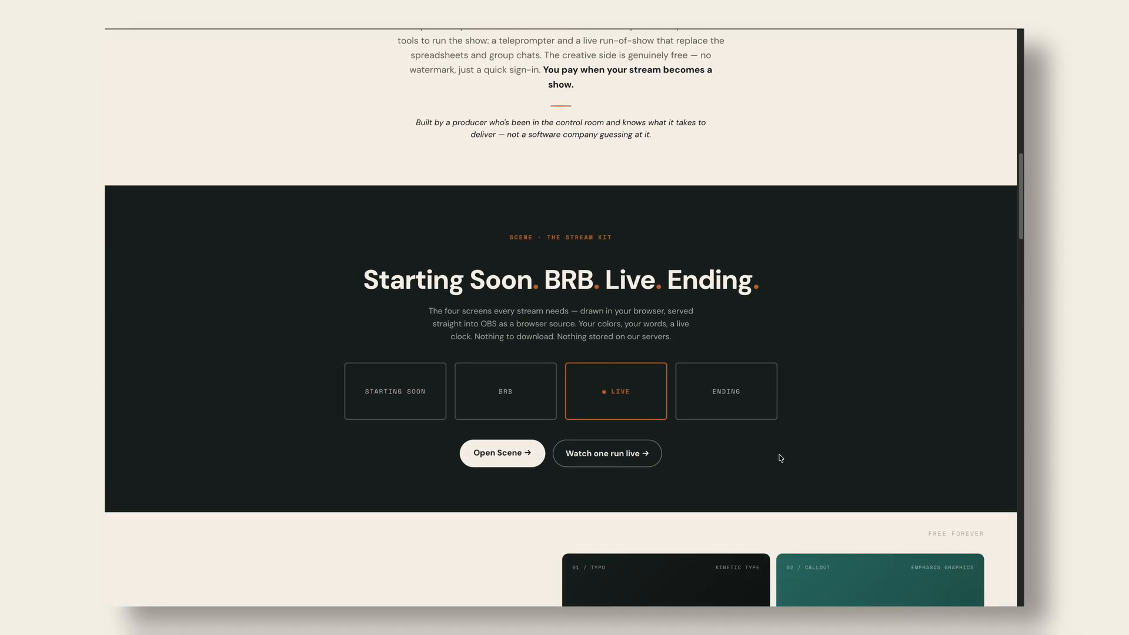
scroll(780, 458, down, 7)
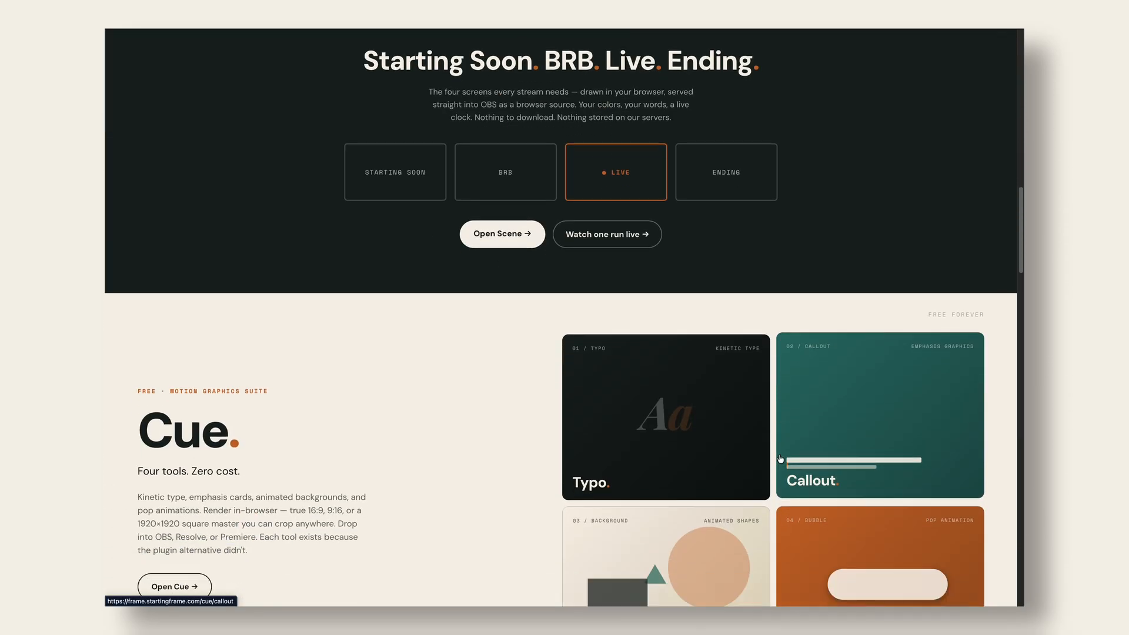
scroll(780, 458, down, 7)
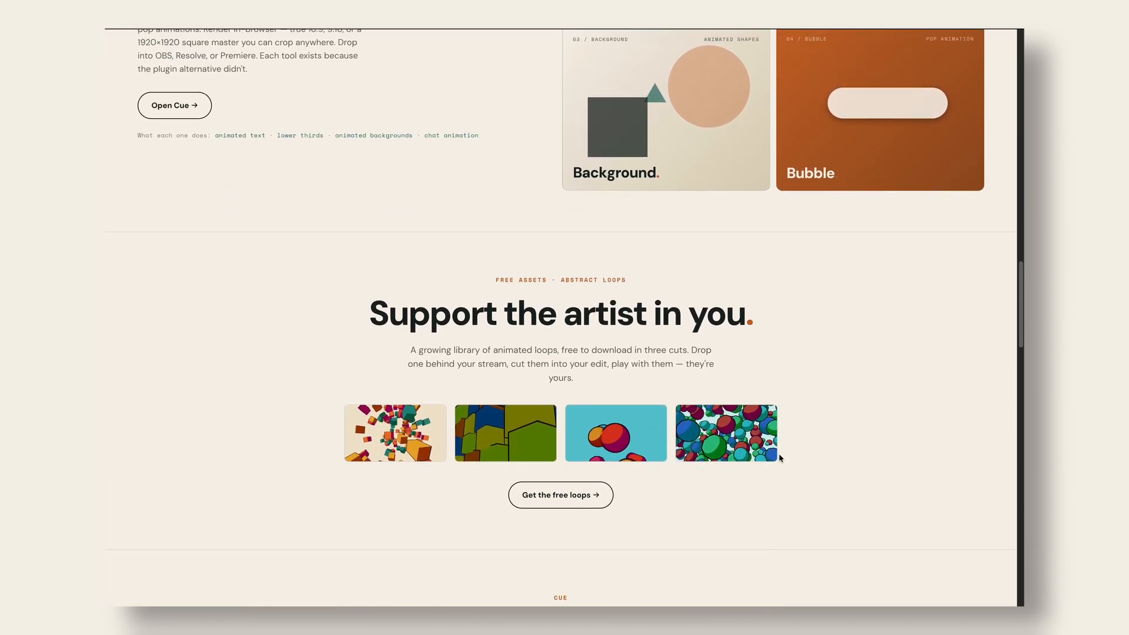
scroll(781, 458, down, 4)
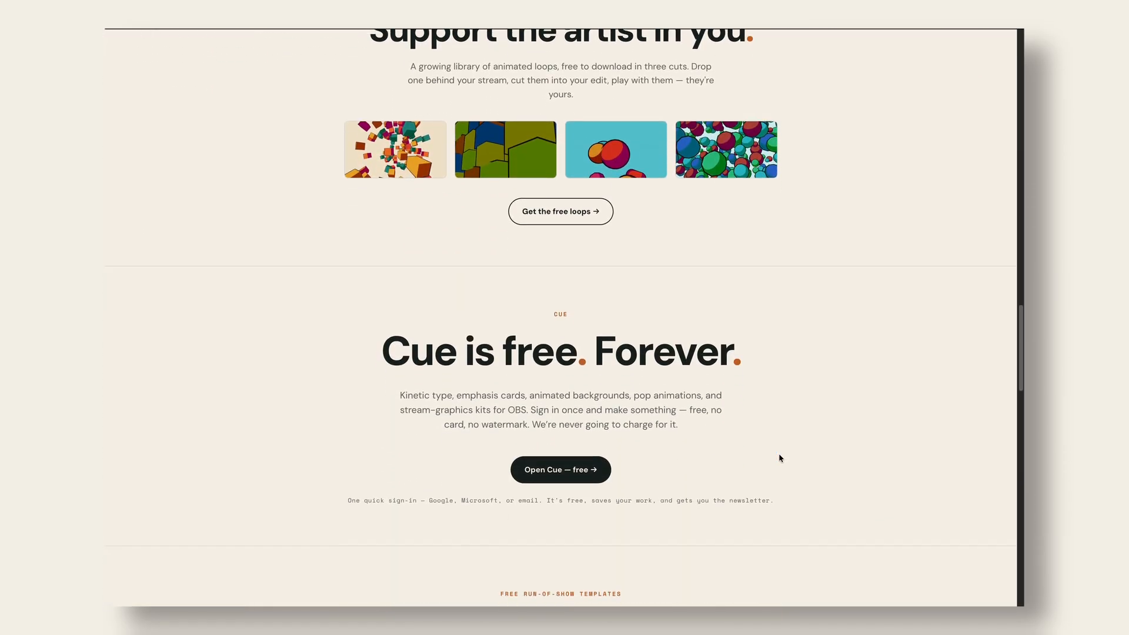
scroll(781, 458, down, 1)
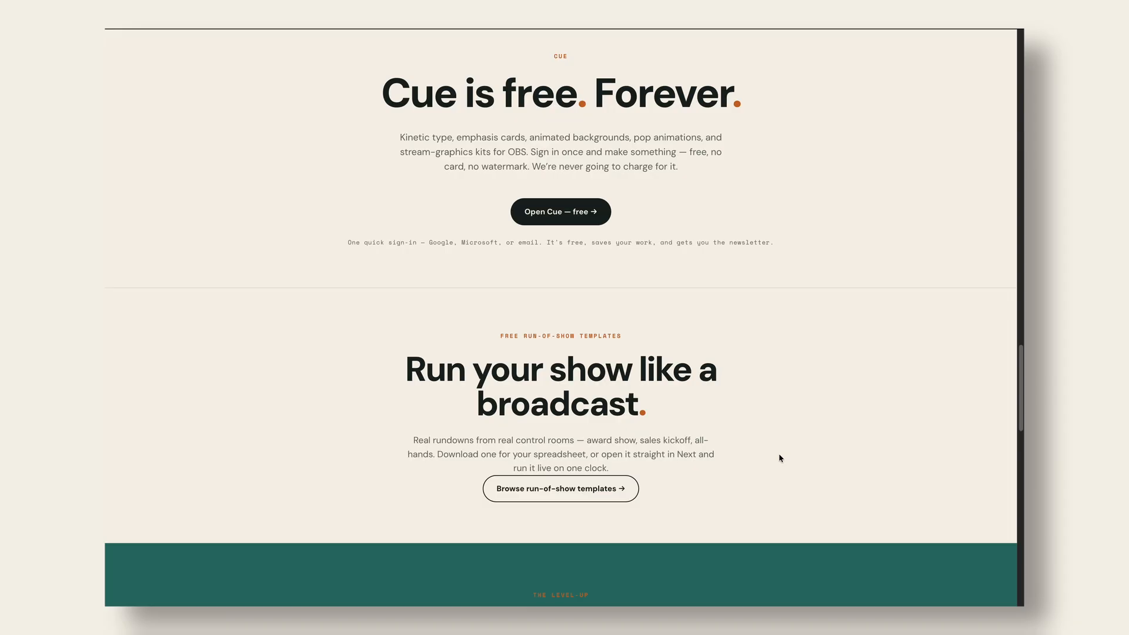
scroll(779, 459, up, 20)
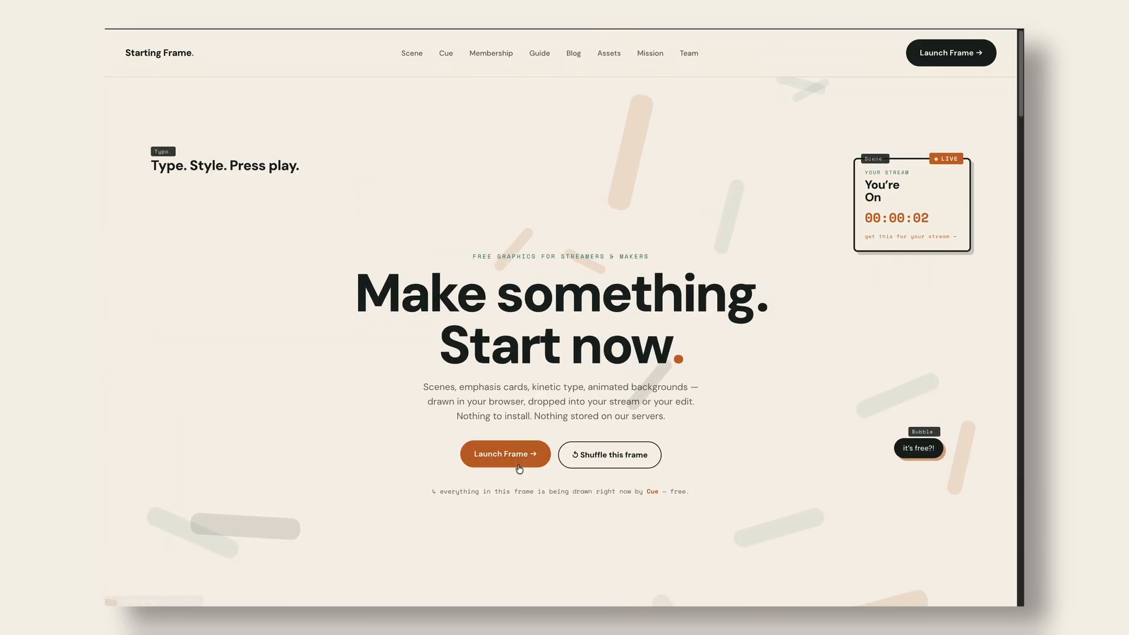
click(519, 467)
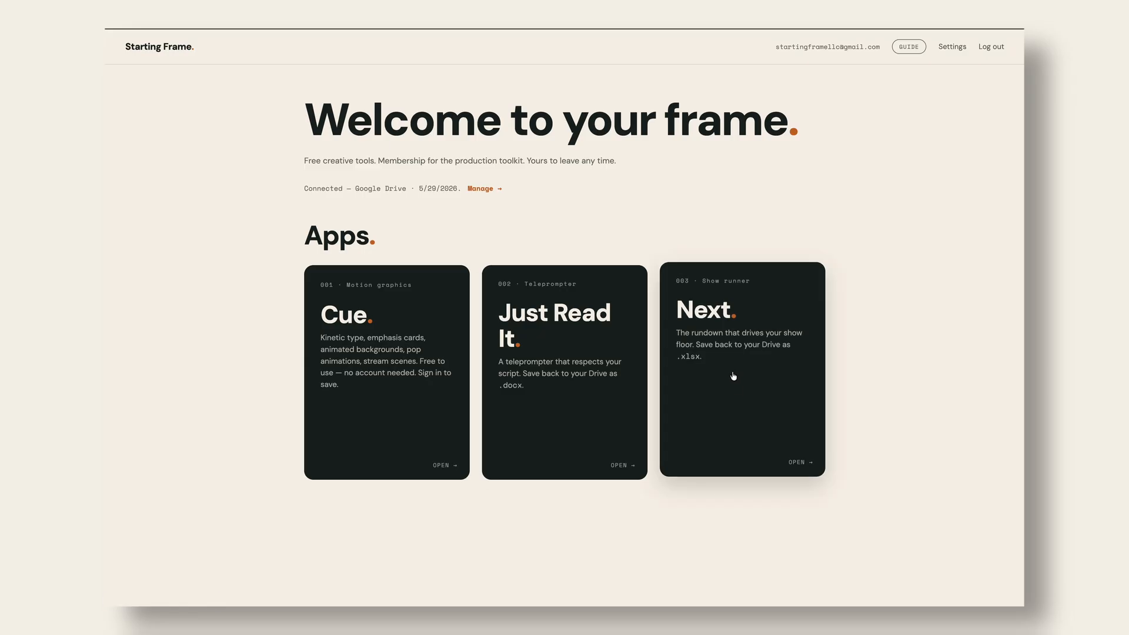
- Launch the Next rundown app from the dashboard's app cards
scroll(734, 374, up, 4)
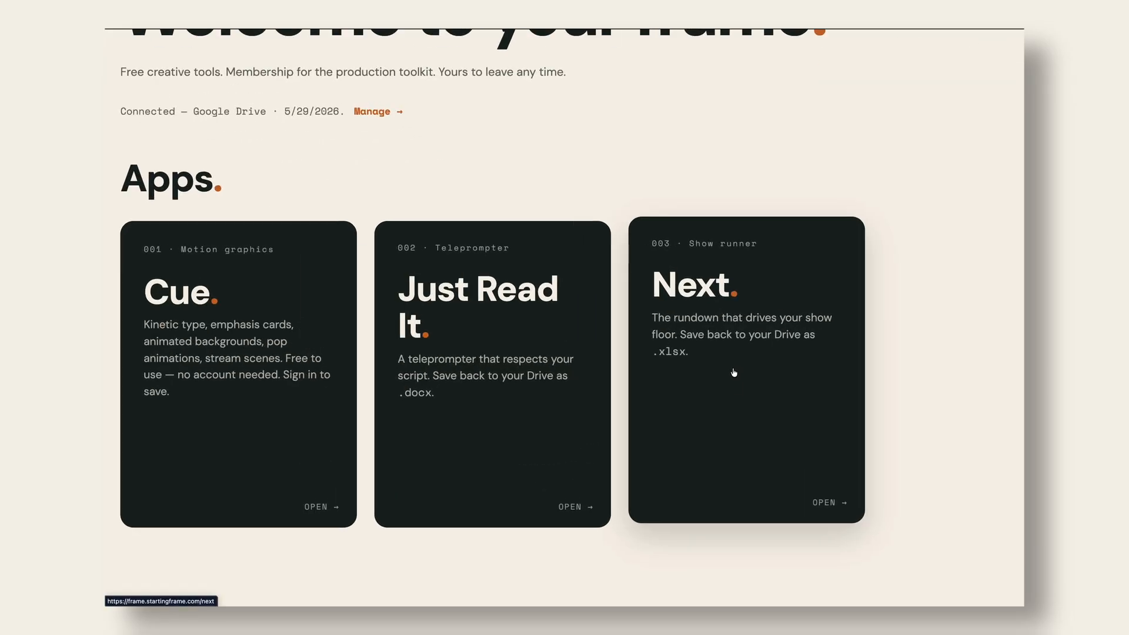
scroll(734, 373, up, 5)
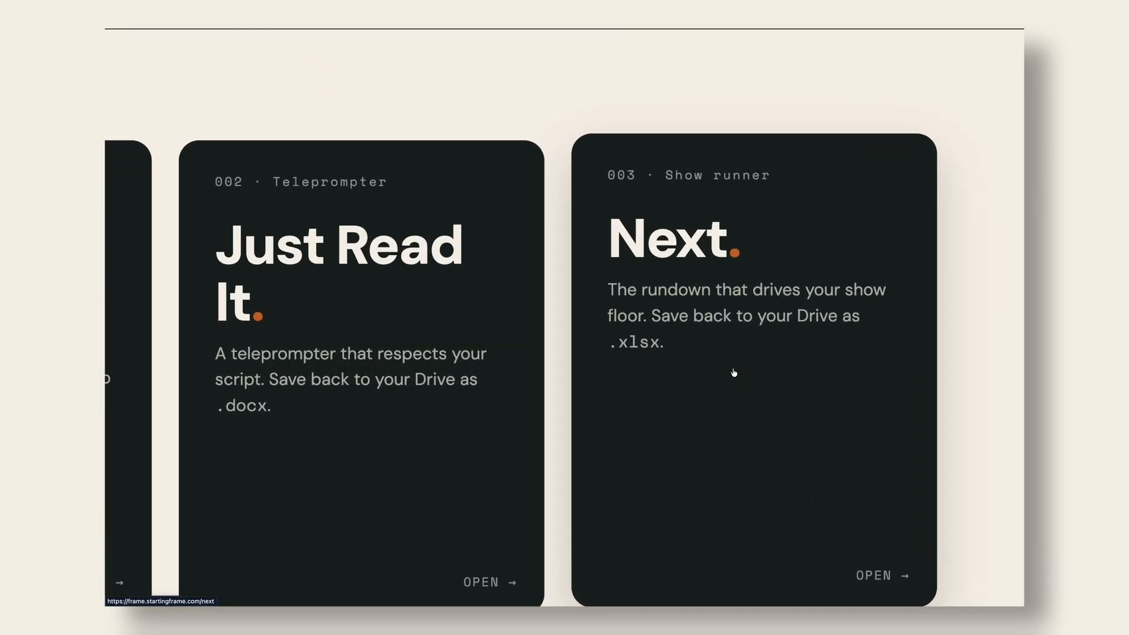
scroll(734, 372, down, 8)
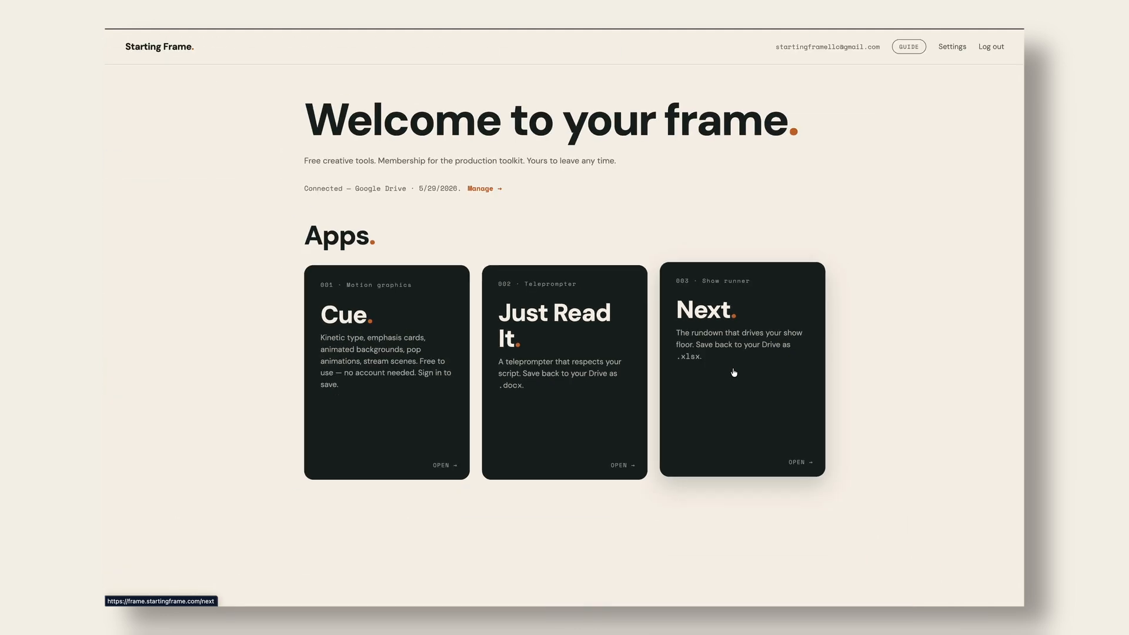
click(734, 372)
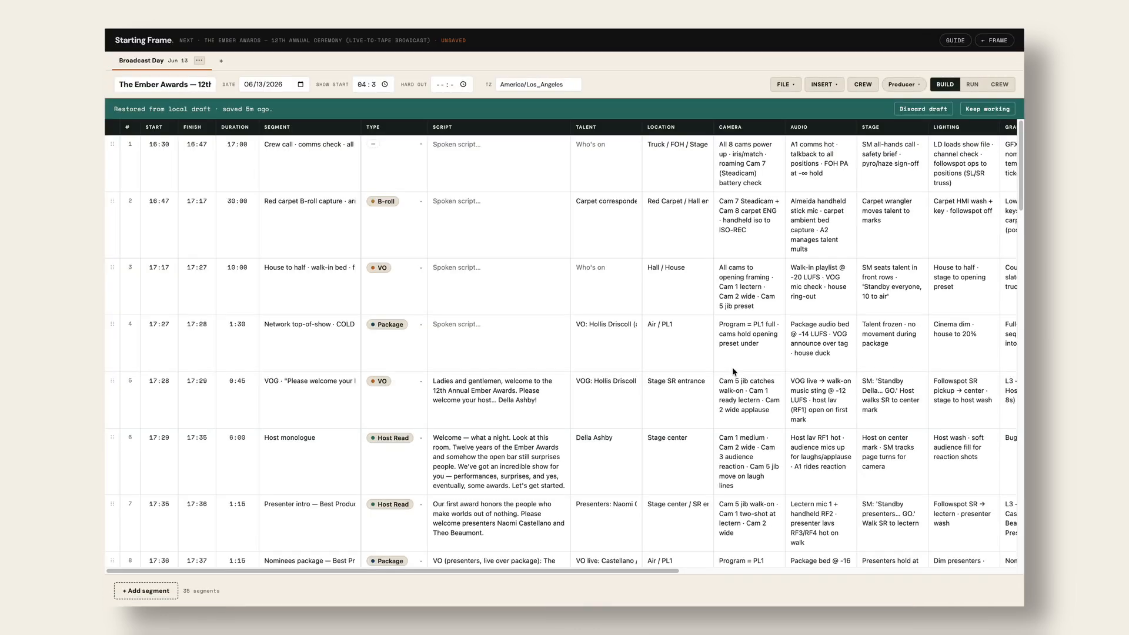
scroll(733, 371, down, 5)
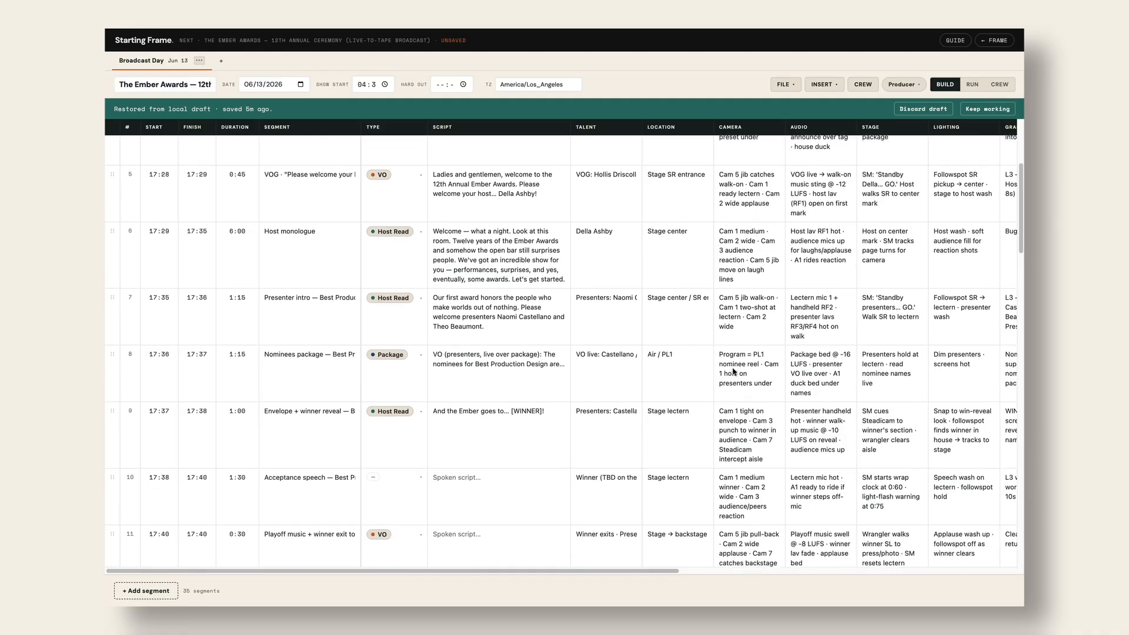
scroll(733, 372, down, 3)
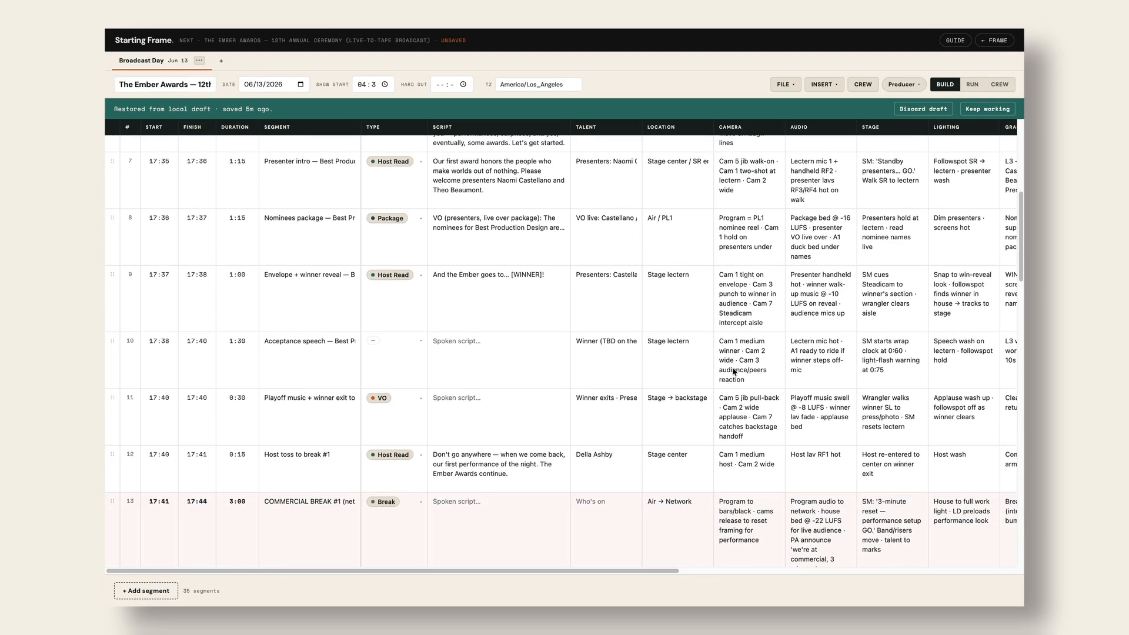
scroll(734, 371, down, 5)
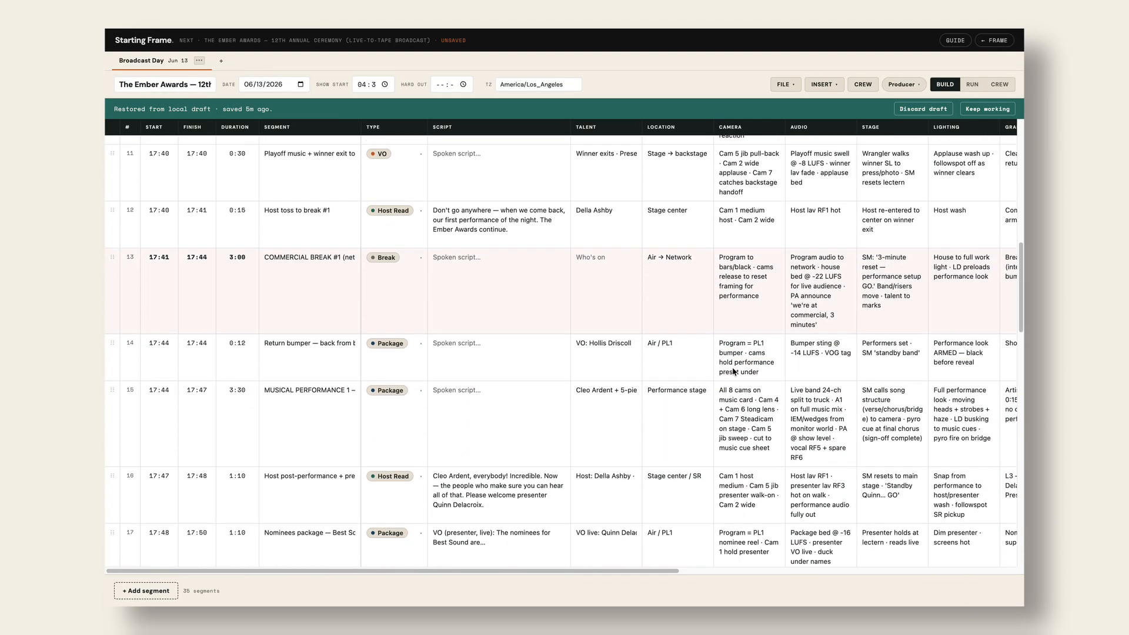
scroll(734, 372, up, 12)
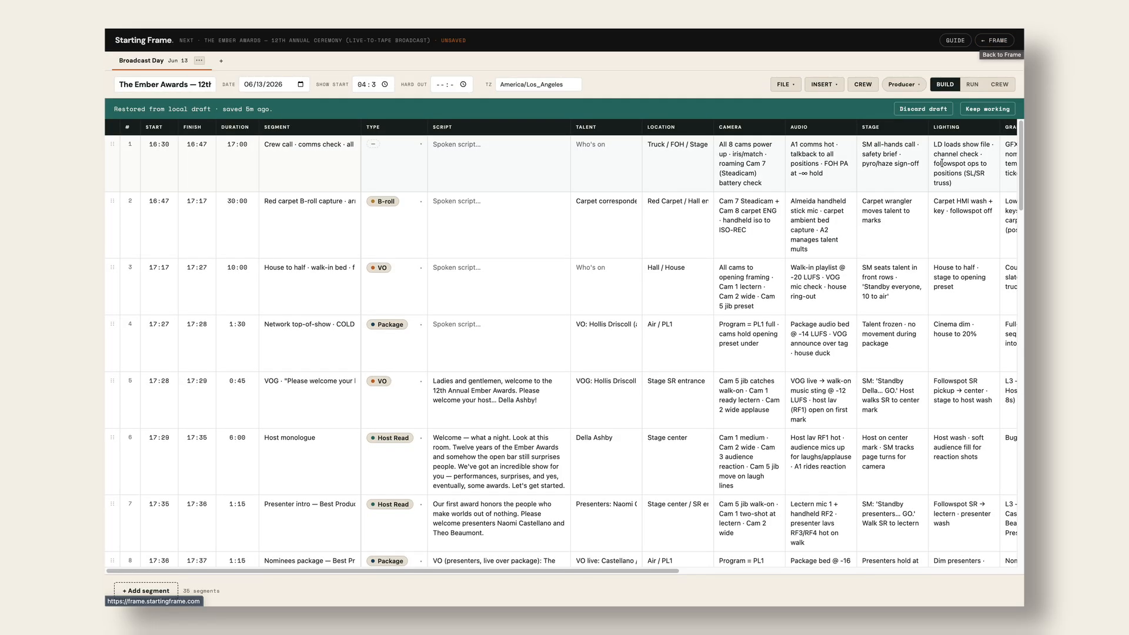
scroll(943, 166, right, 10)
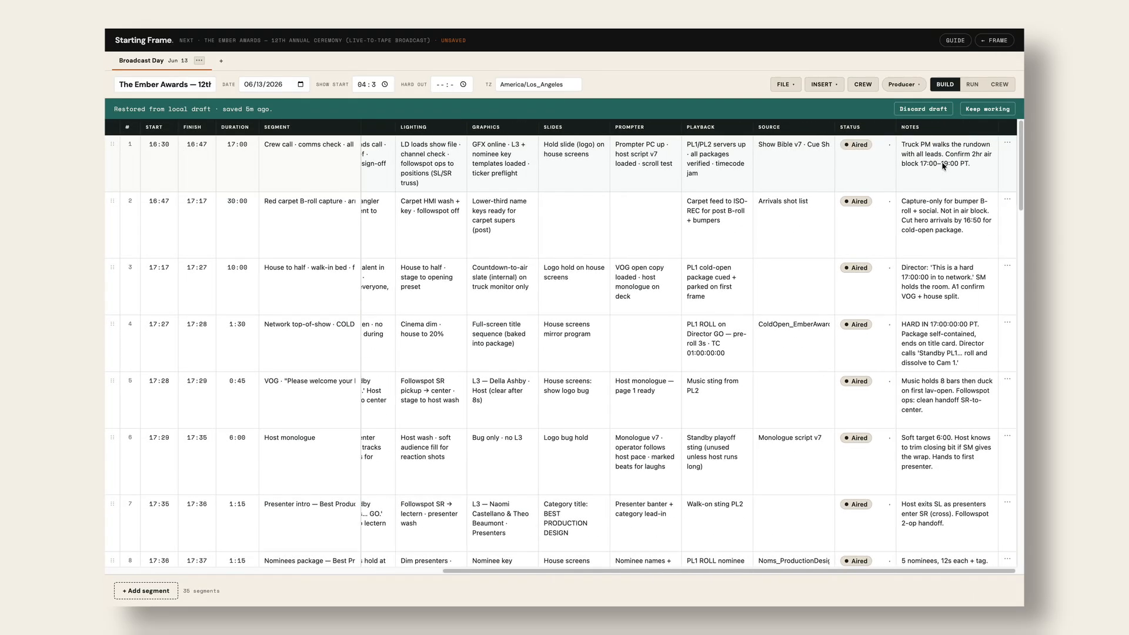
scroll(944, 166, left, 10)
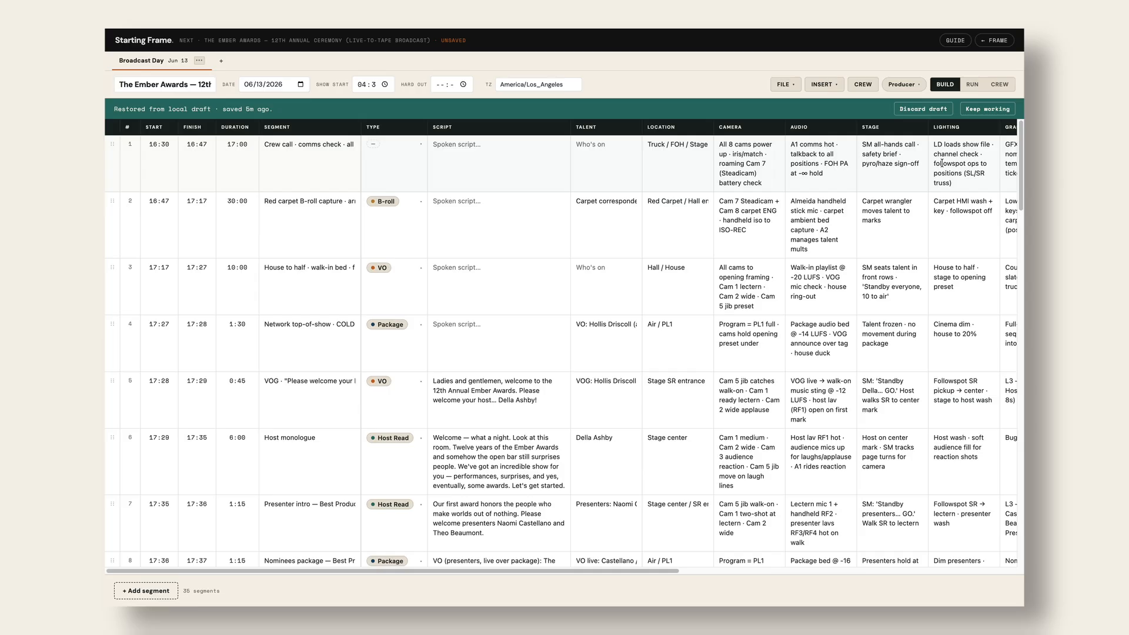
- Discard the restored Ember Awards draft and reopen Next to a blank scratch rundown
click(923, 109)
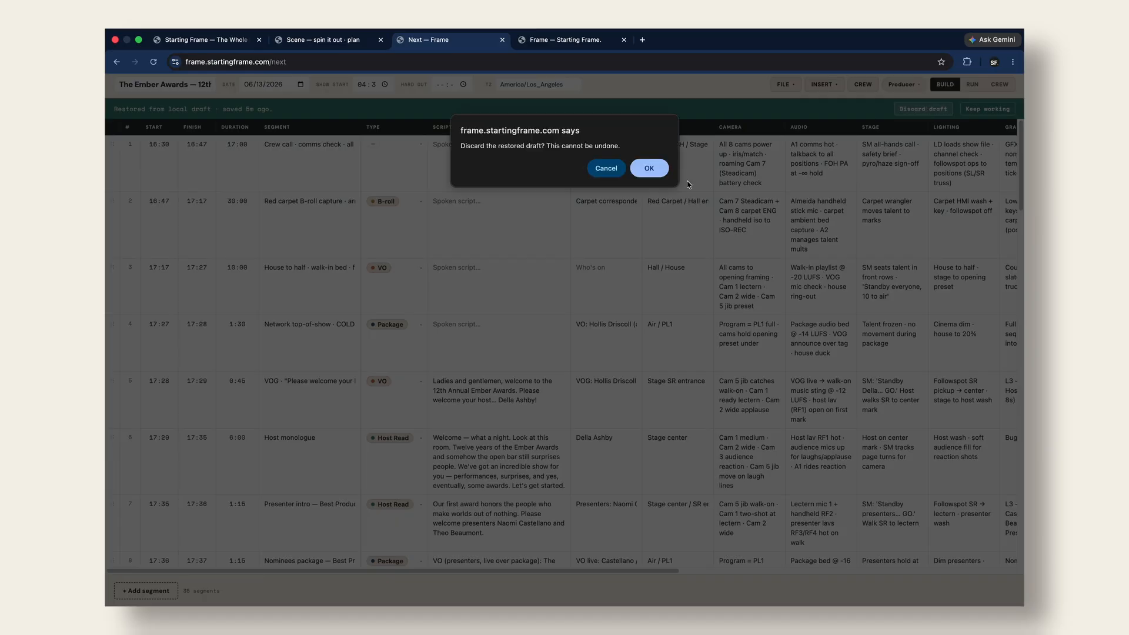
click(658, 168)
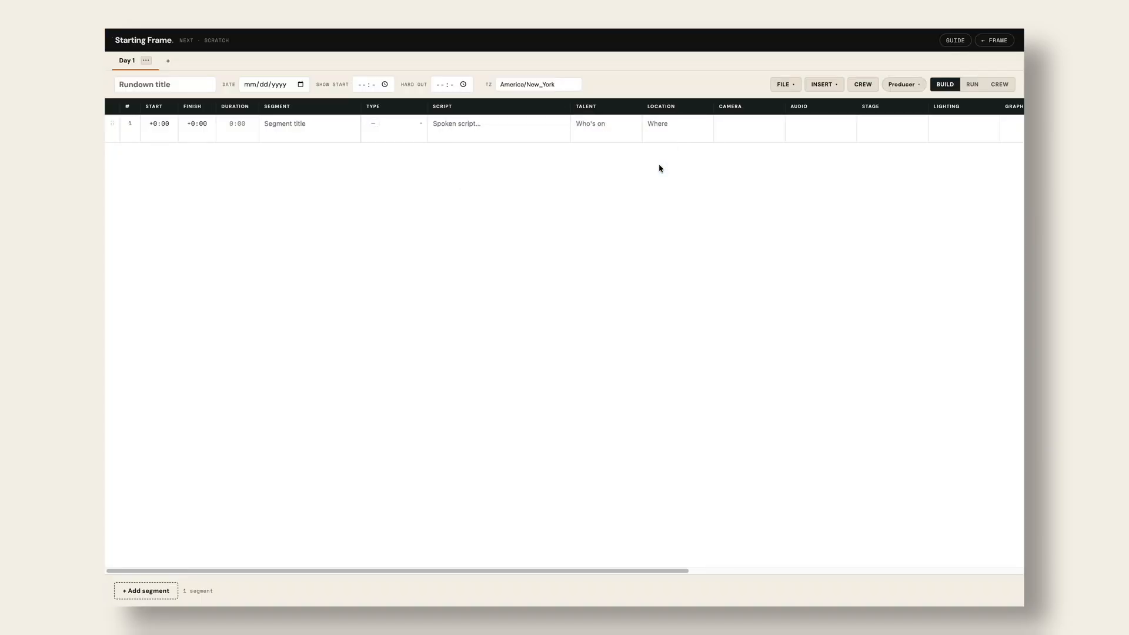
click(1000, 40)
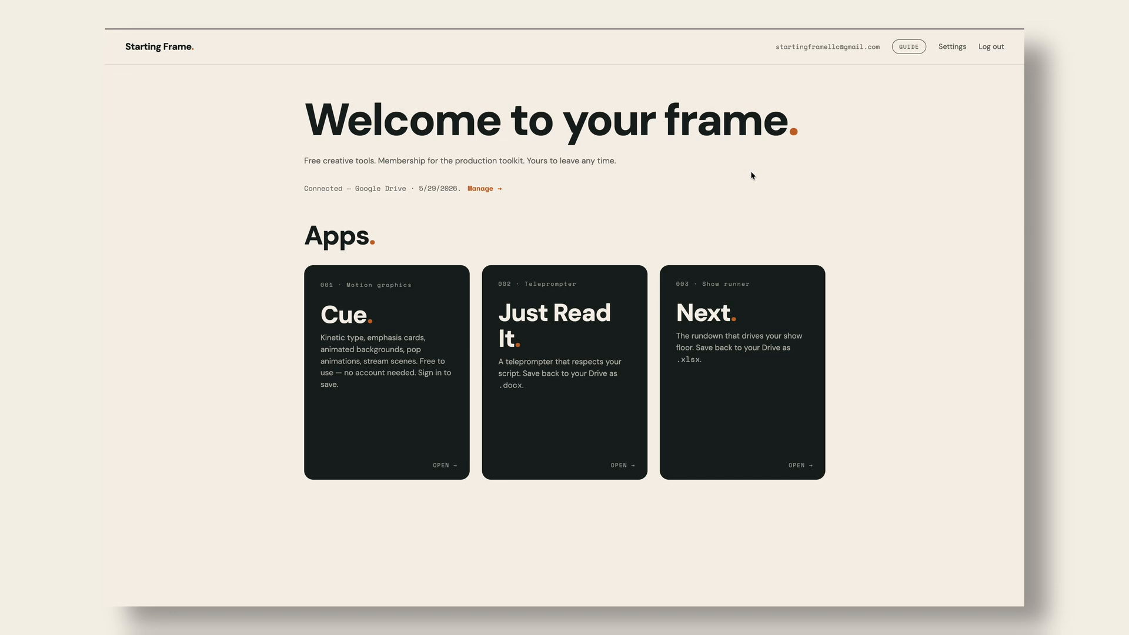
click(760, 313)
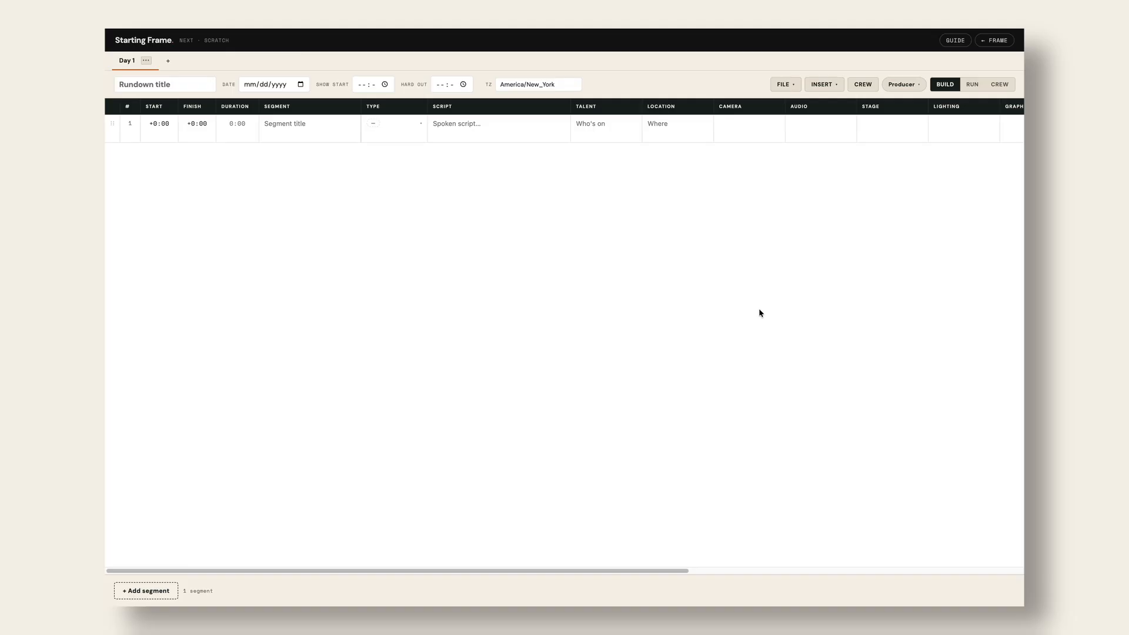
click(789, 86)
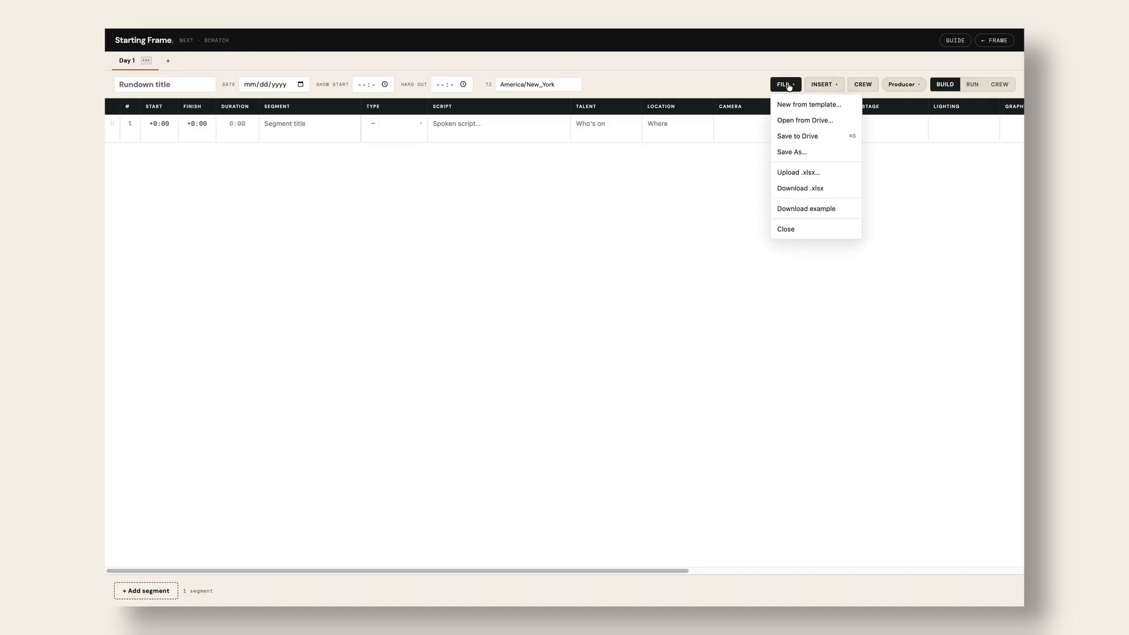
- Load Annual Company Kick Off Day 1.xlsx from Drive, giving a 43-segment rundown
click(800, 120)
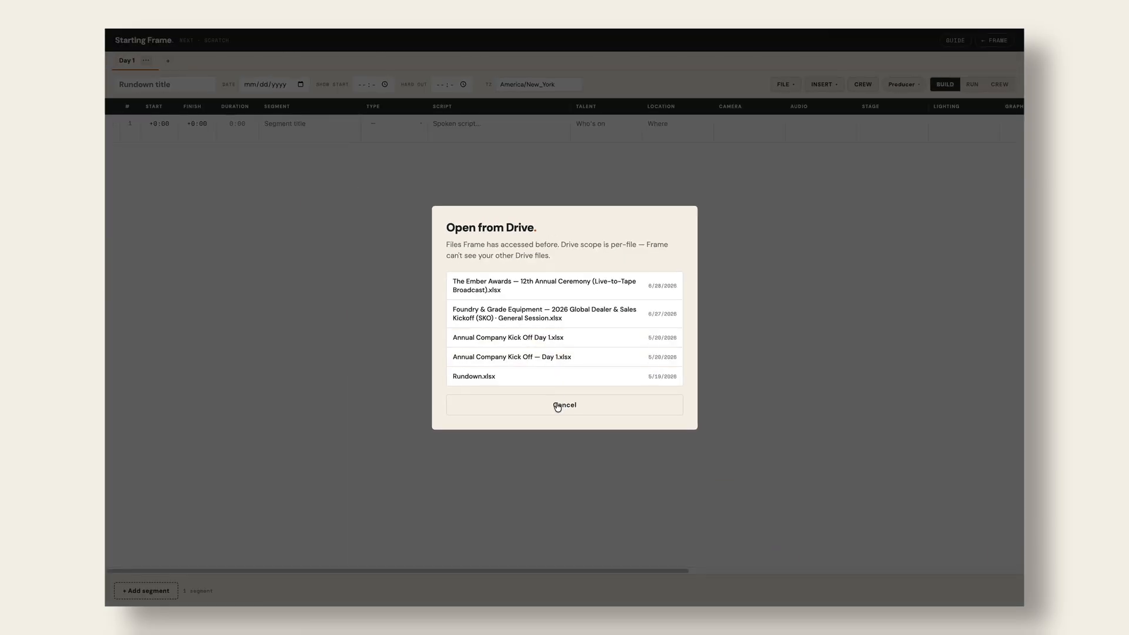
click(554, 337)
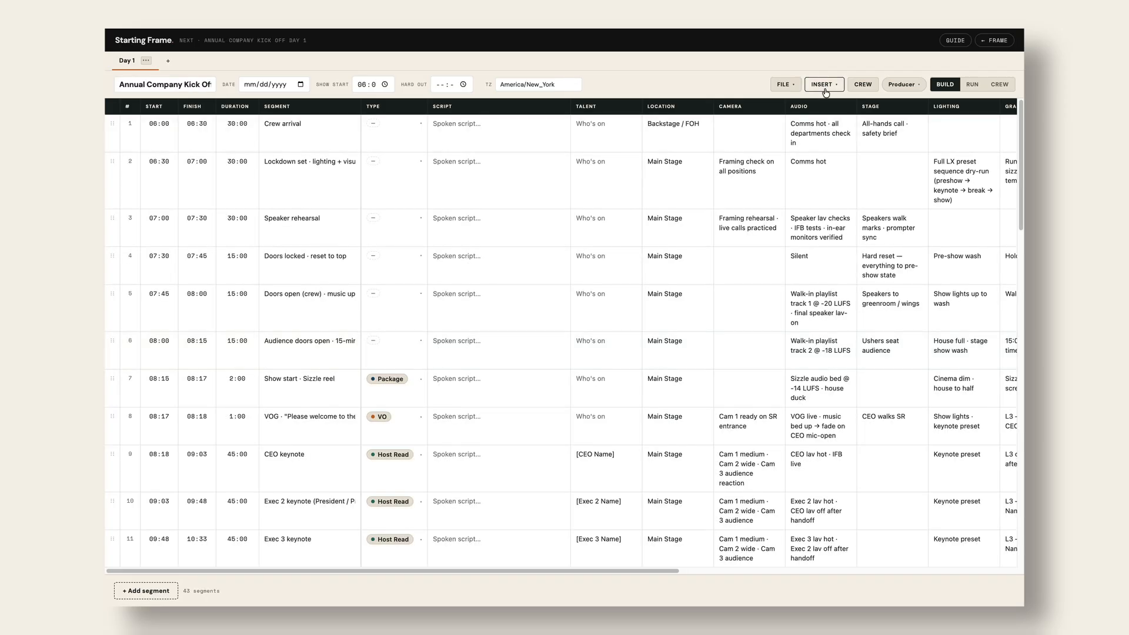
click(785, 84)
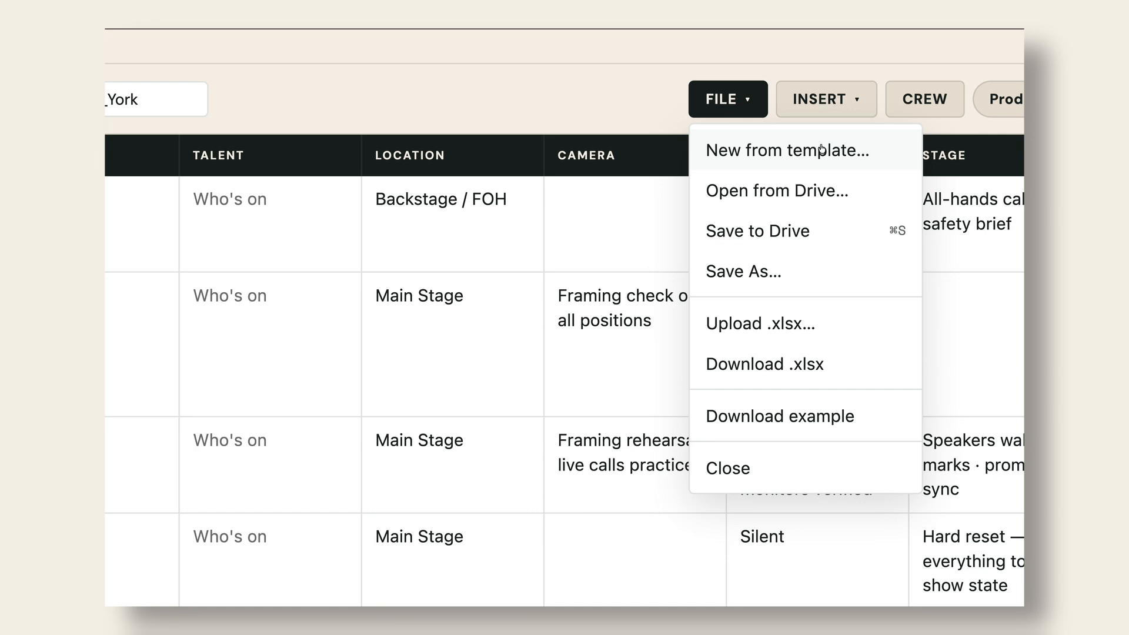
- Create a new rundown from the Award Show template: The Ember Awards, 34 segments
click(897, 146)
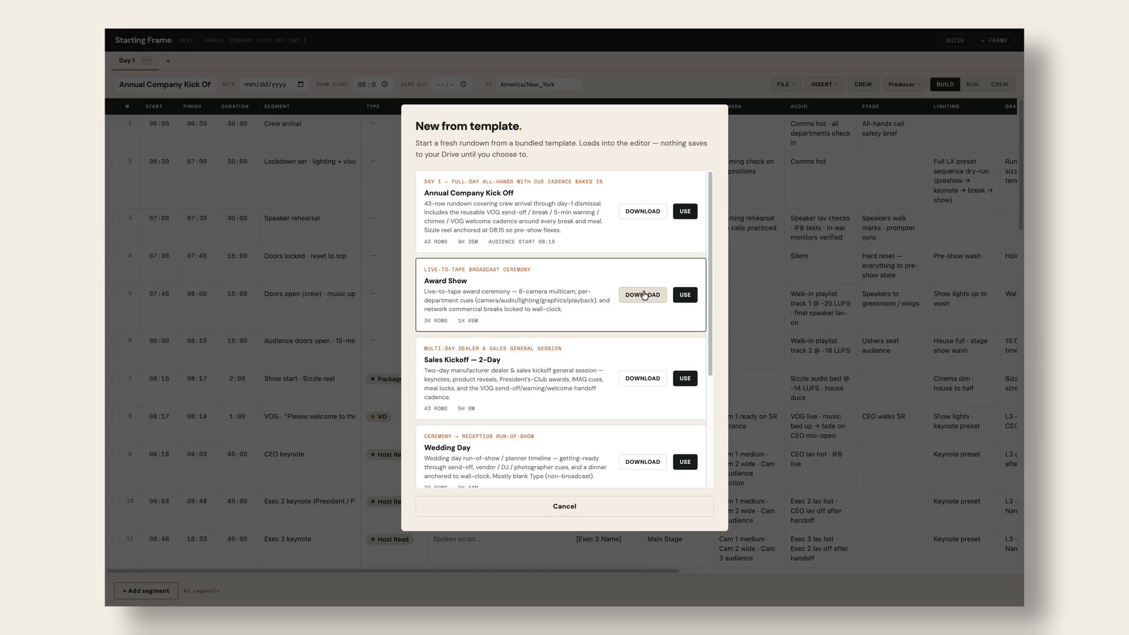
scroll(644, 294, down, 3)
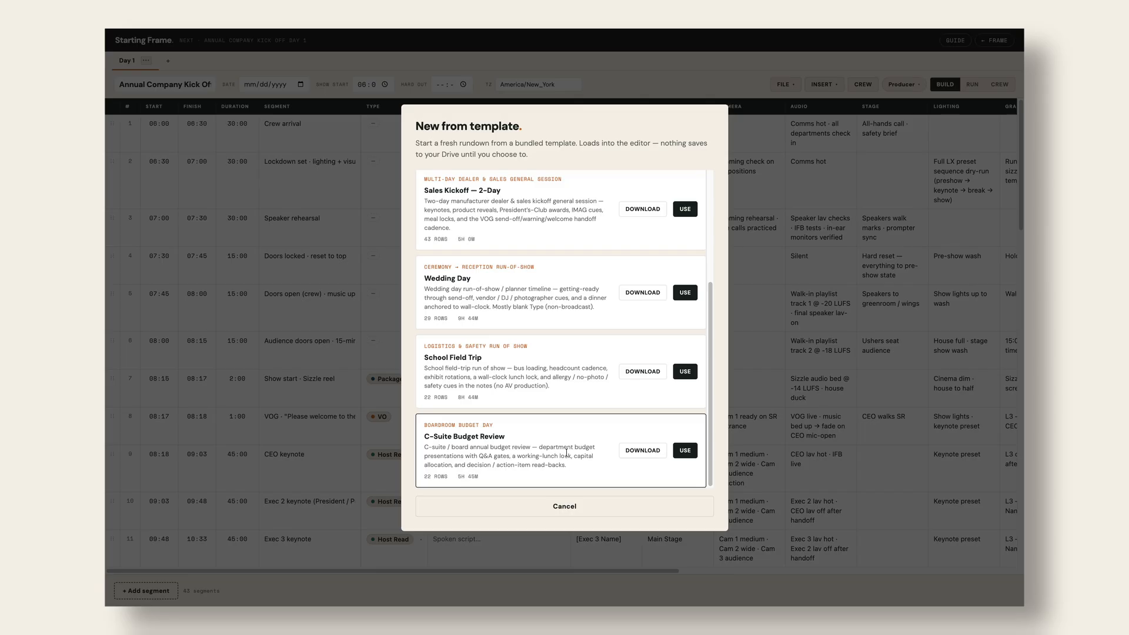
scroll(566, 453, up, 3)
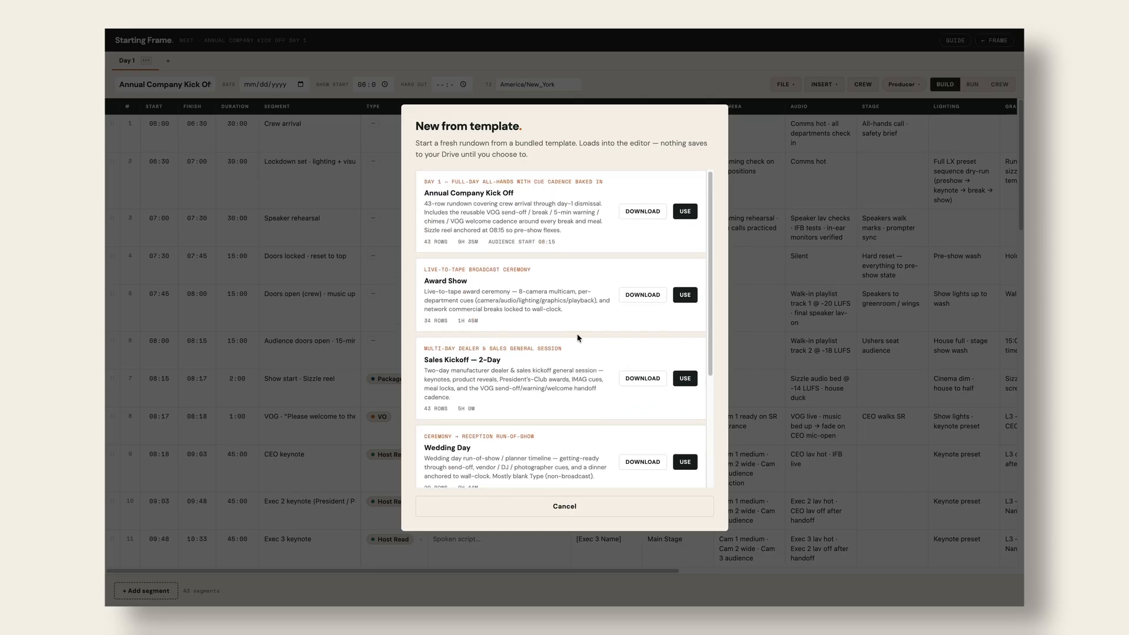
scroll(575, 211, down, 3)
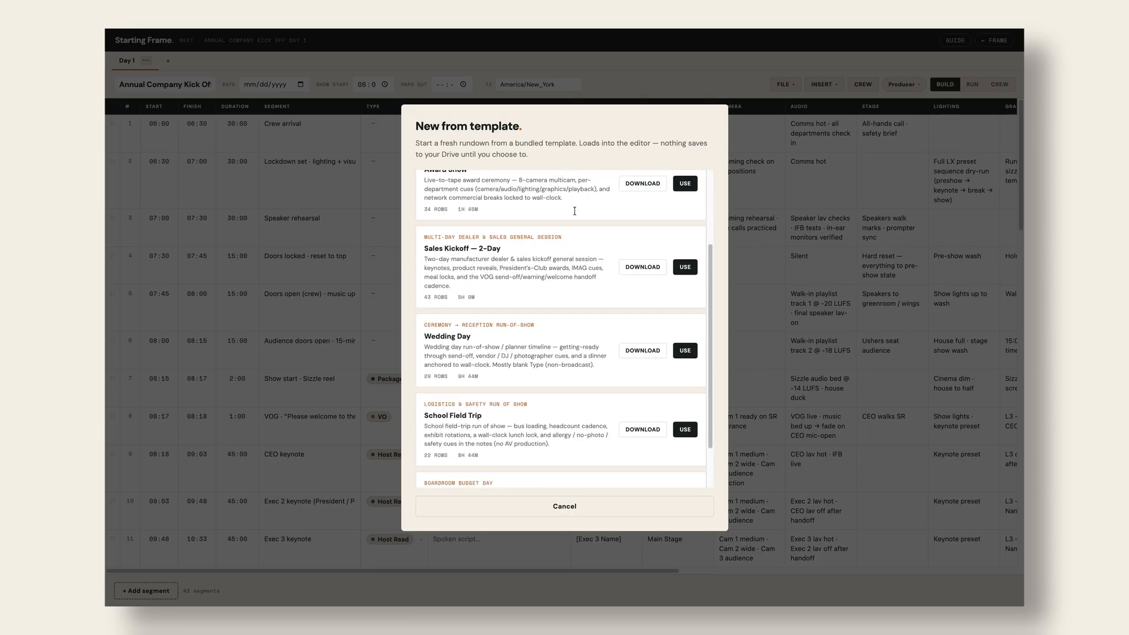
scroll(574, 211, up, 3)
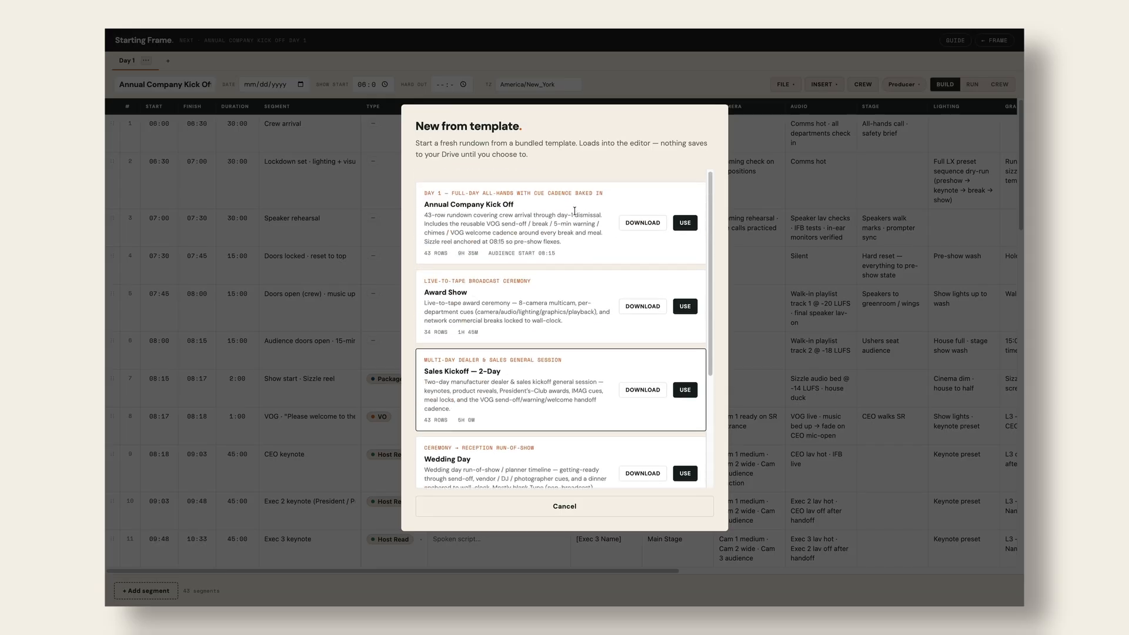
click(685, 297)
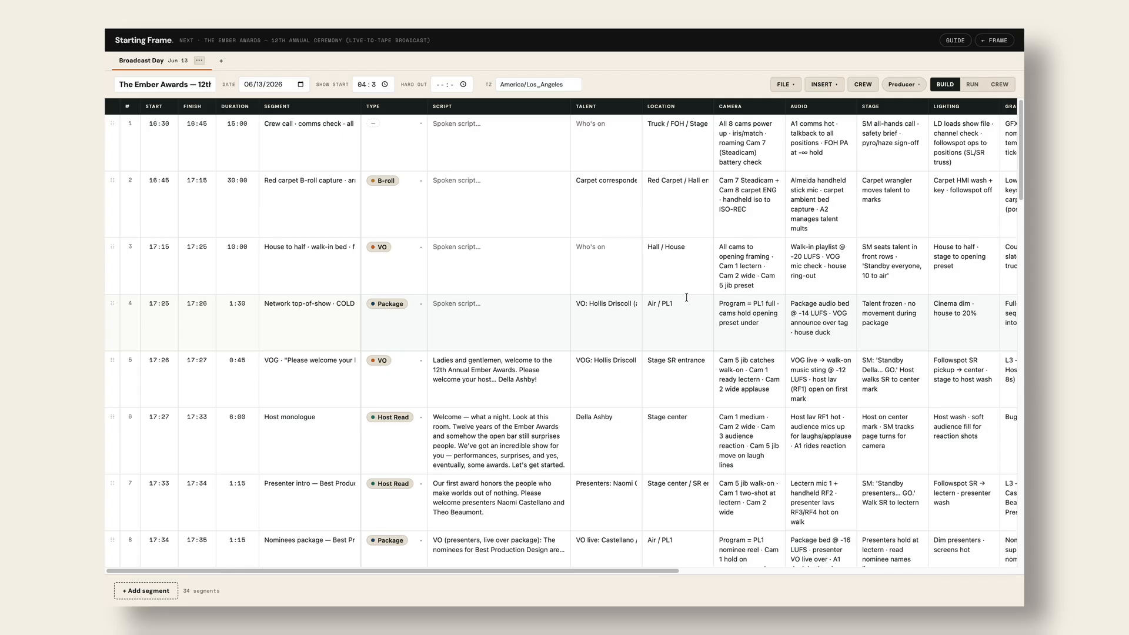
- Review the rundown grid, the FILE options, and the lighting, graphics and playback cue columns
scroll(686, 297, down, 8)
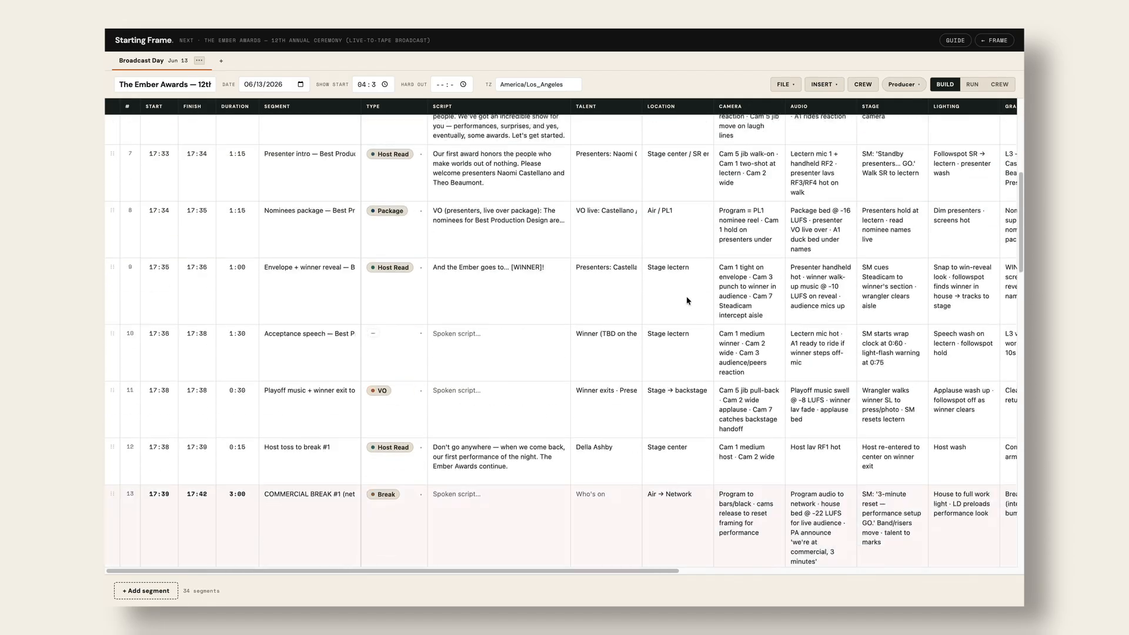
scroll(686, 297, down, 3)
scroll(686, 301, up, 12)
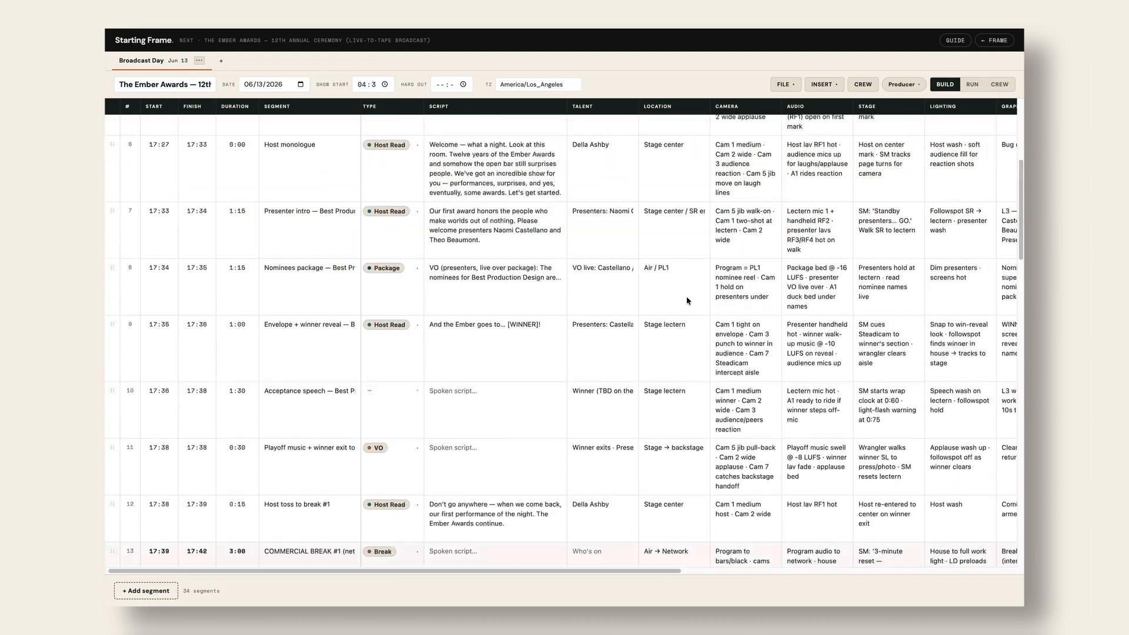
click(786, 84)
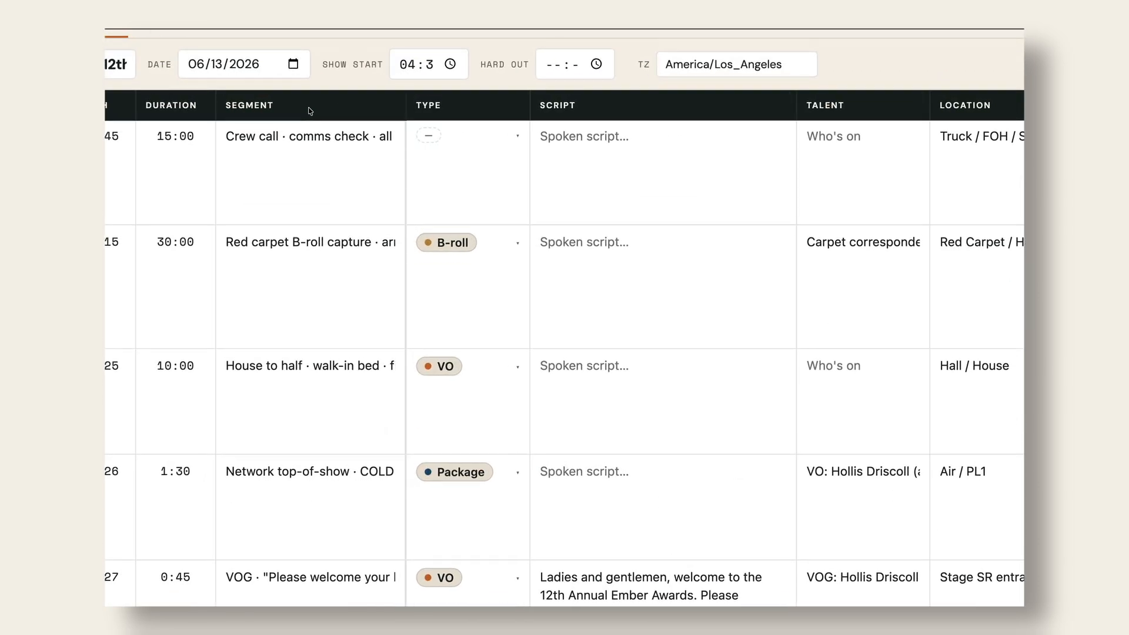
scroll(310, 111, right, 8)
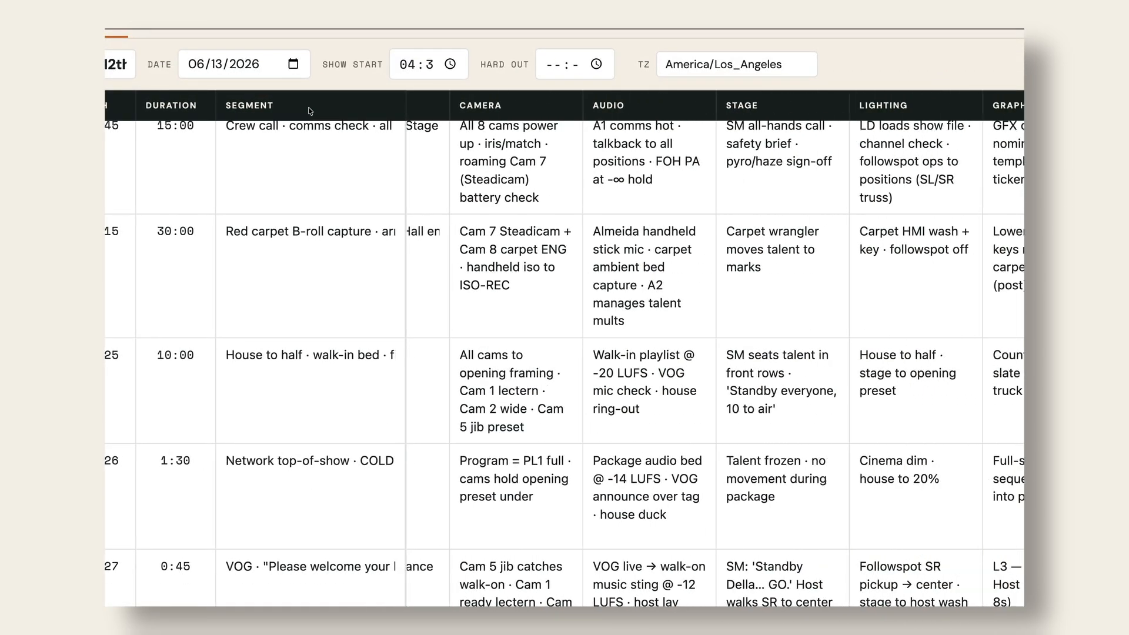
scroll(310, 112, right, 6)
scroll(307, 111, up, 1)
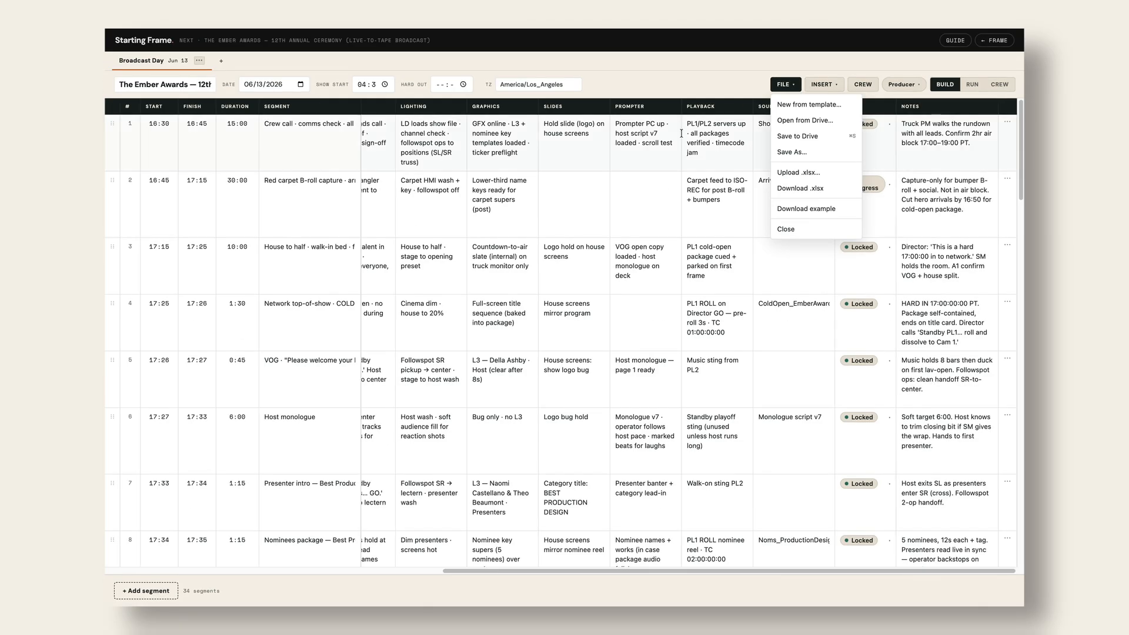
- Look over the FILE menu's saving options without choosing any, then return to the top rows
click(756, 71)
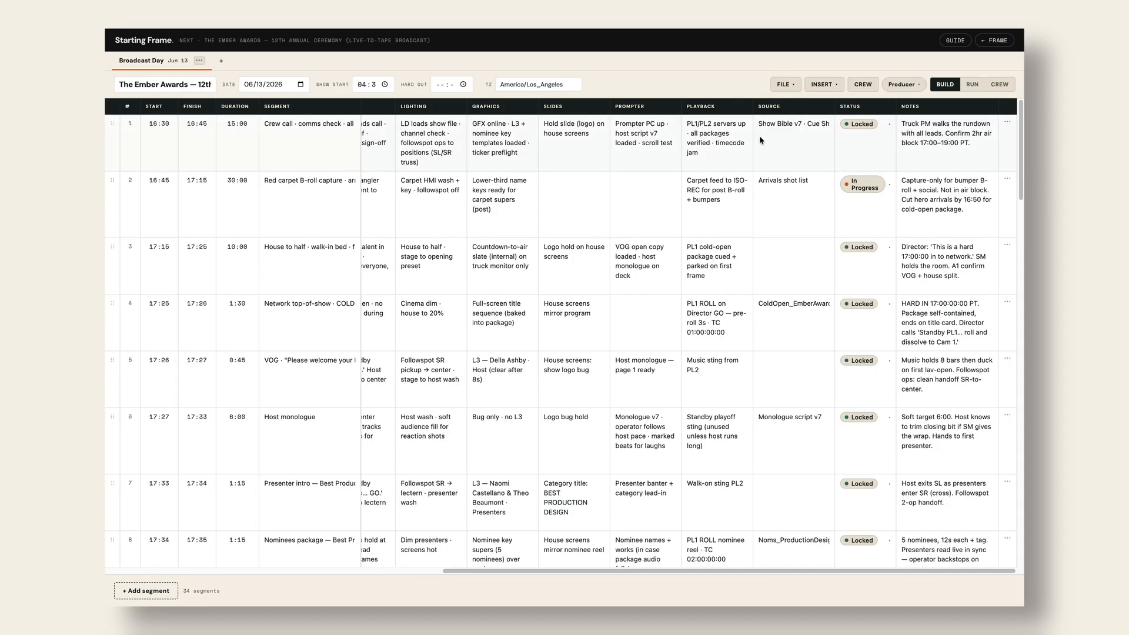
click(791, 85)
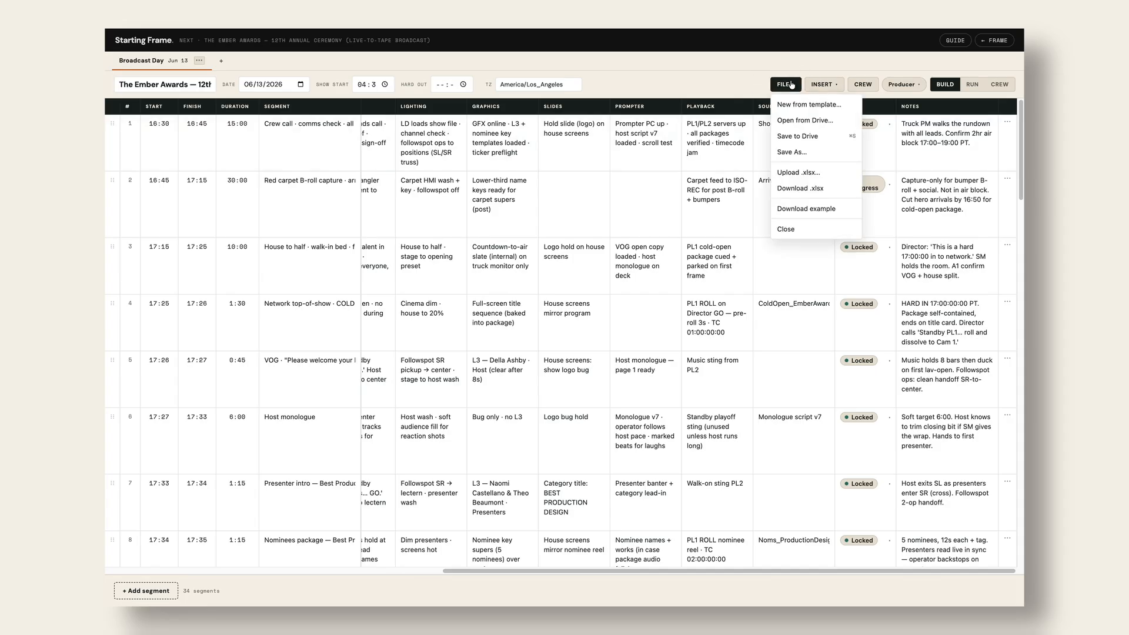
click(760, 68)
scroll(537, 277, left, 10)
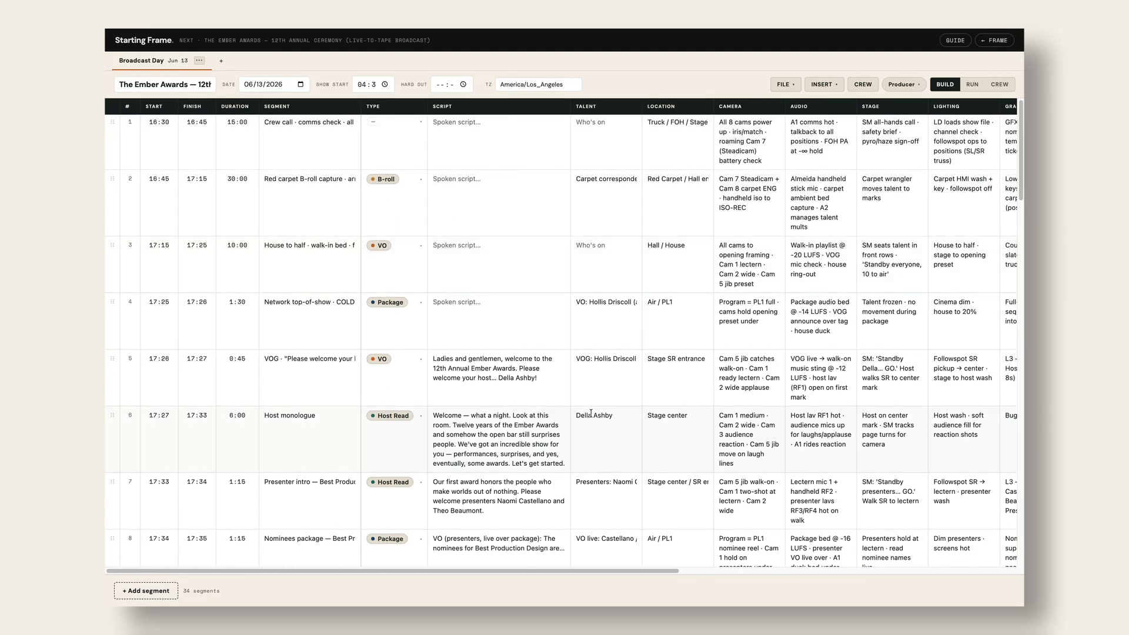
scroll(591, 414, down, 7)
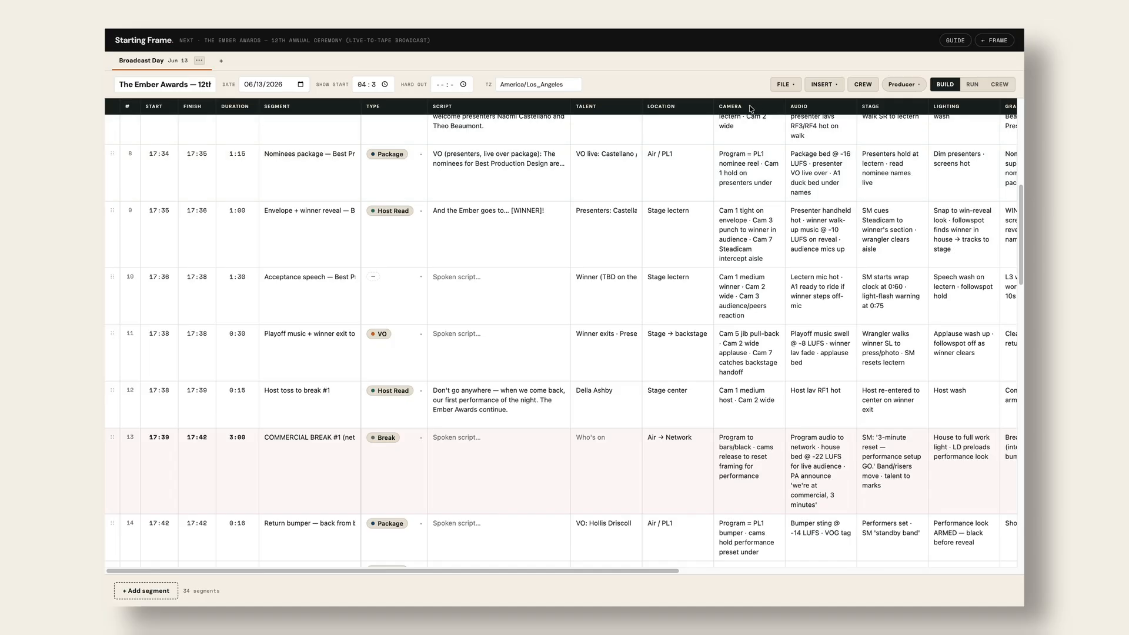
click(786, 84)
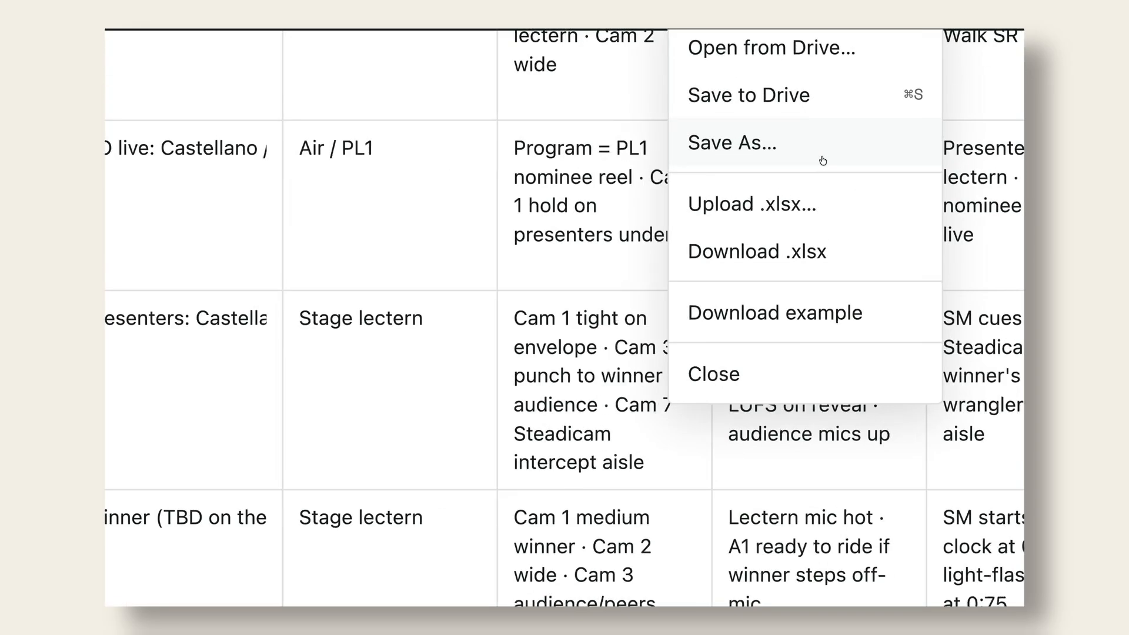
click(896, 314)
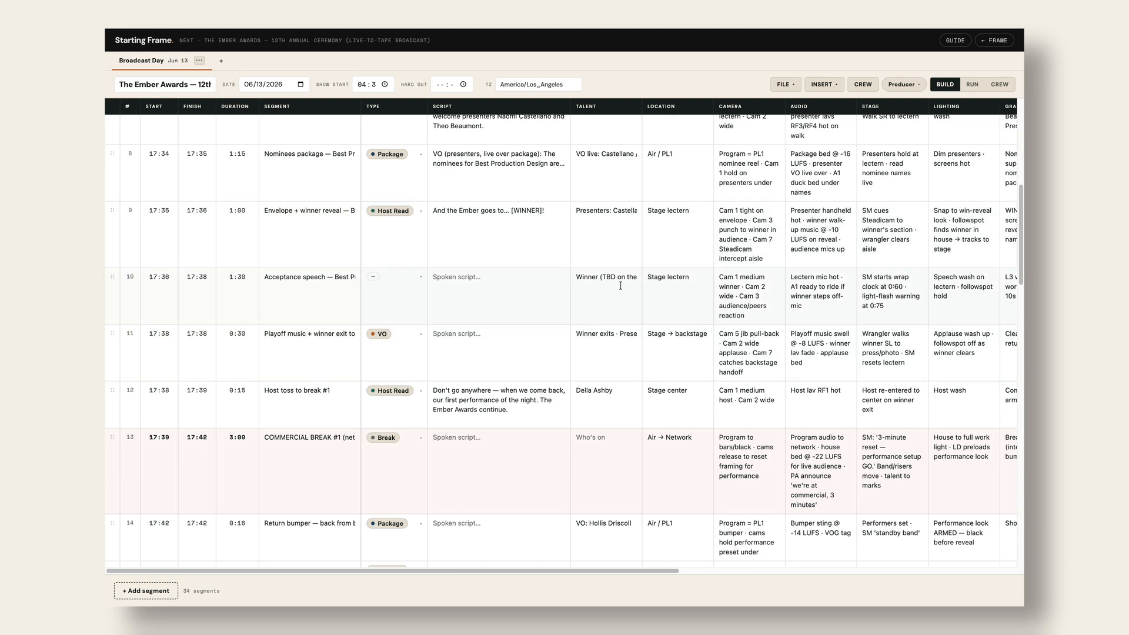
scroll(621, 286, up, 7)
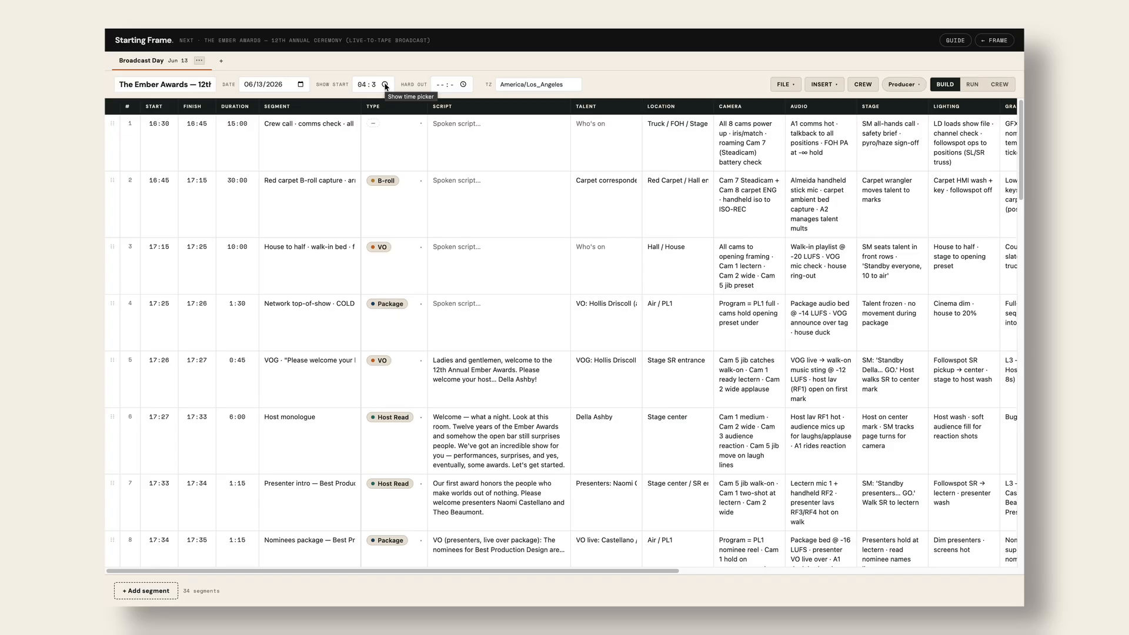
- Try show start hours of 06 and 11 AM in the time picker and check the rows
click(385, 85)
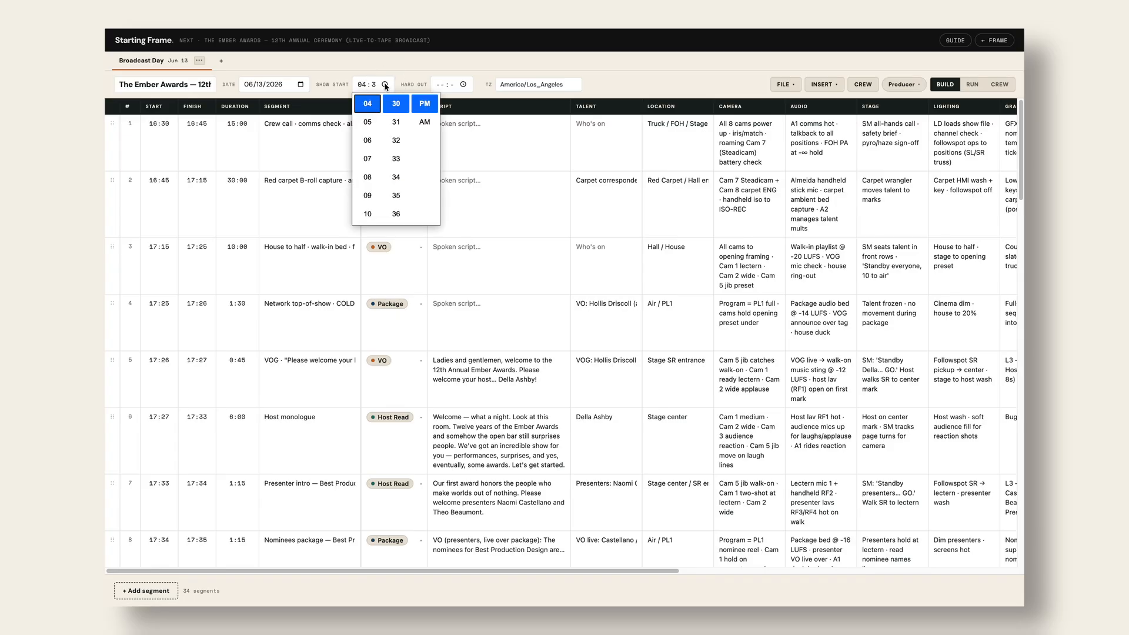
click(372, 142)
click(426, 123)
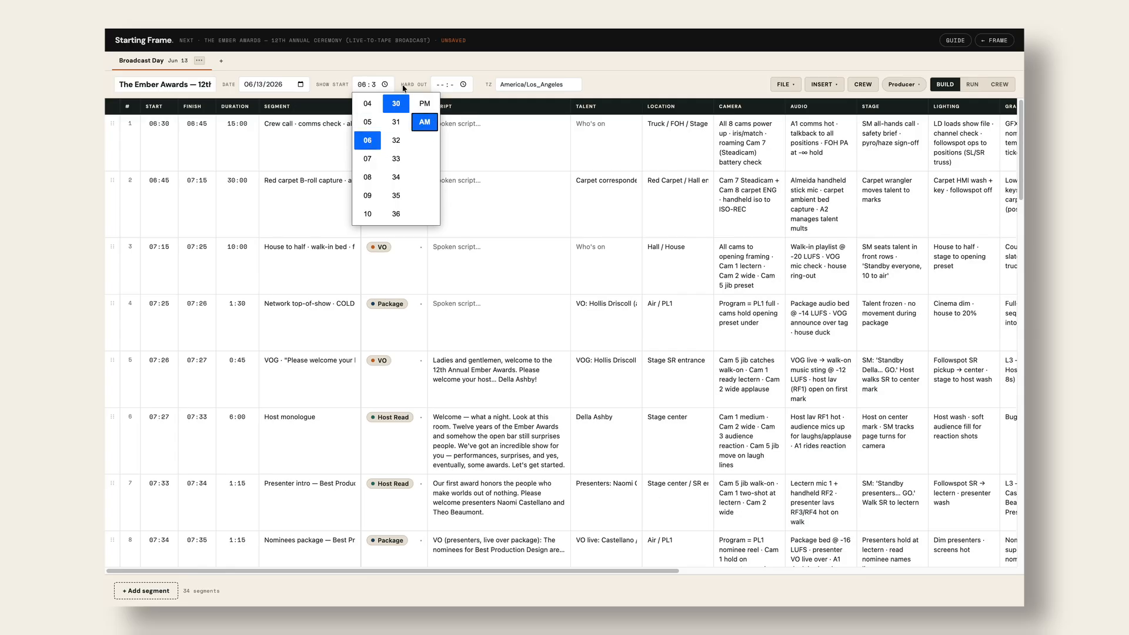
scroll(367, 182, down, 1)
click(368, 180)
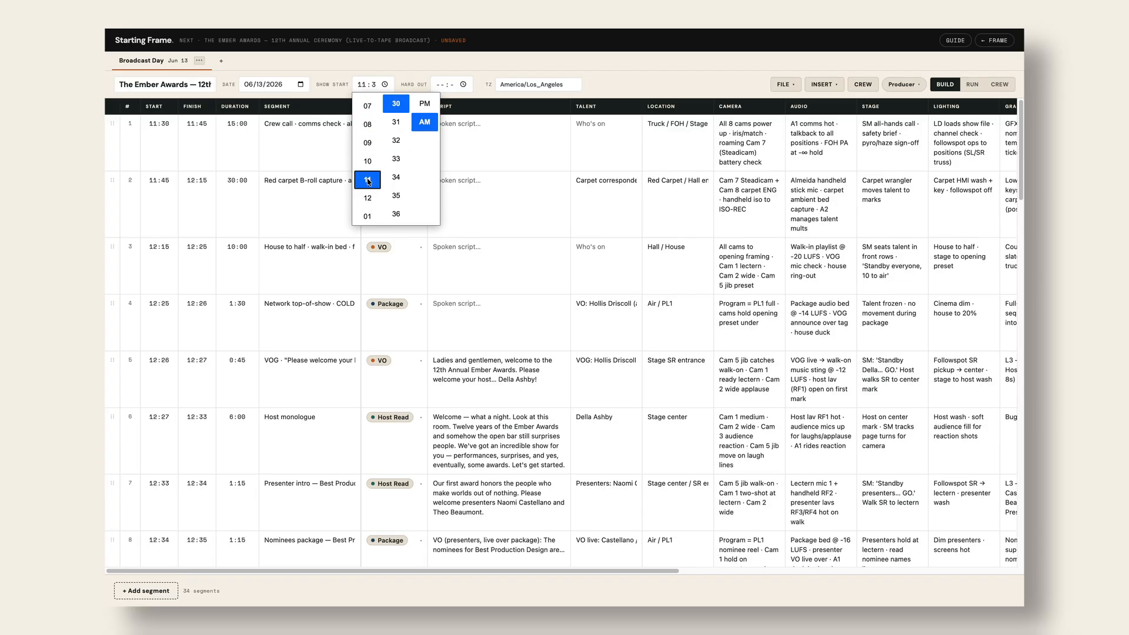
click(154, 160)
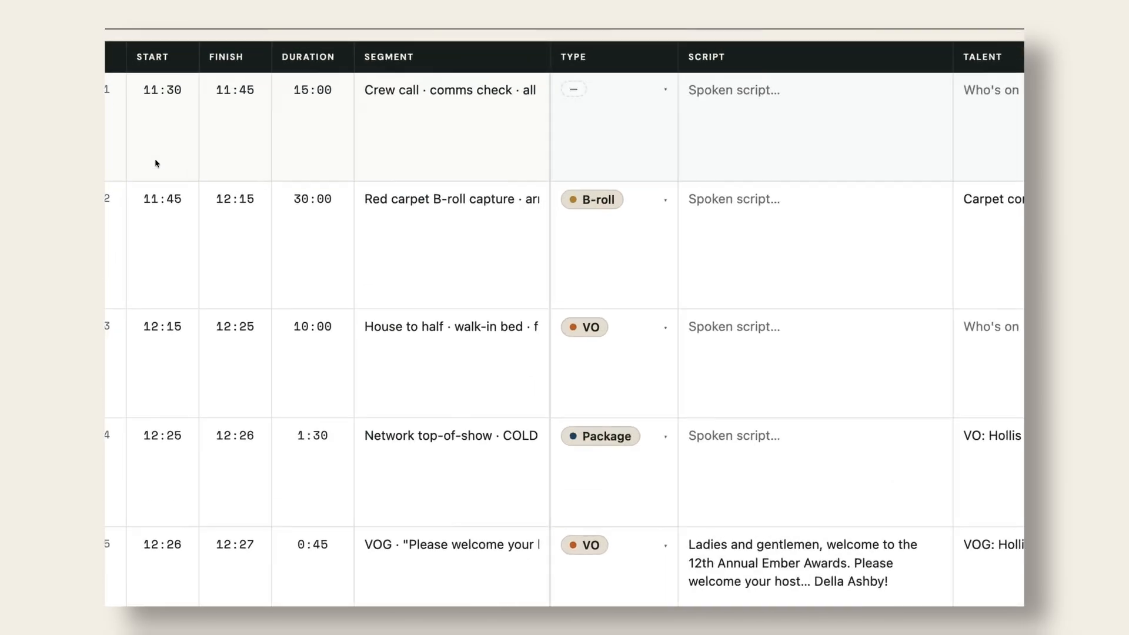
scroll(155, 160, down, 3)
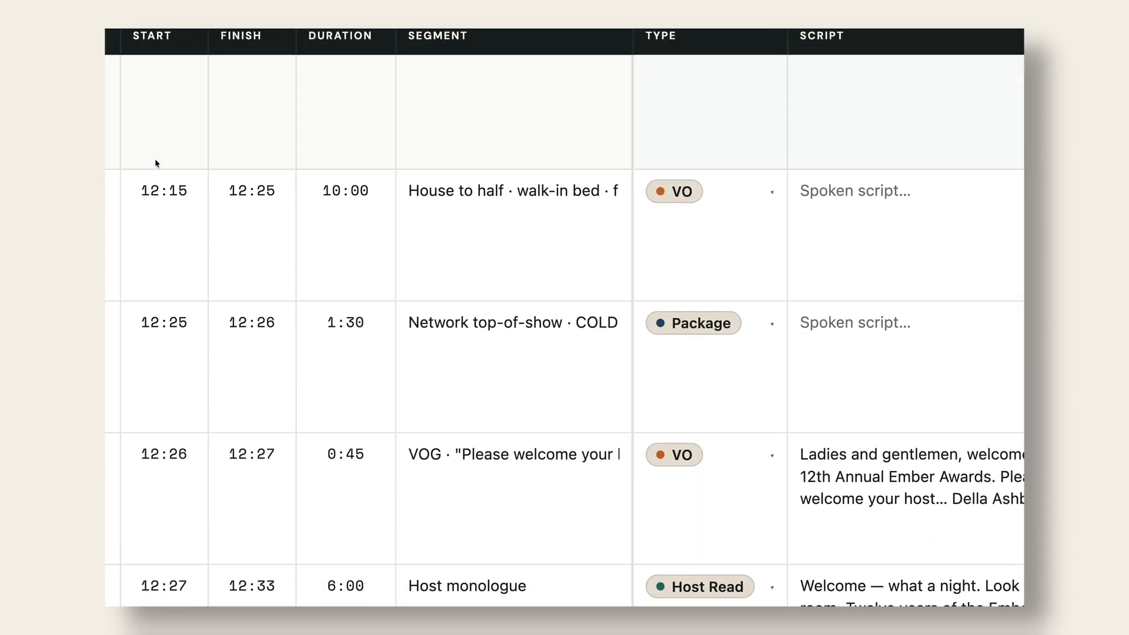
scroll(155, 159, down, 8)
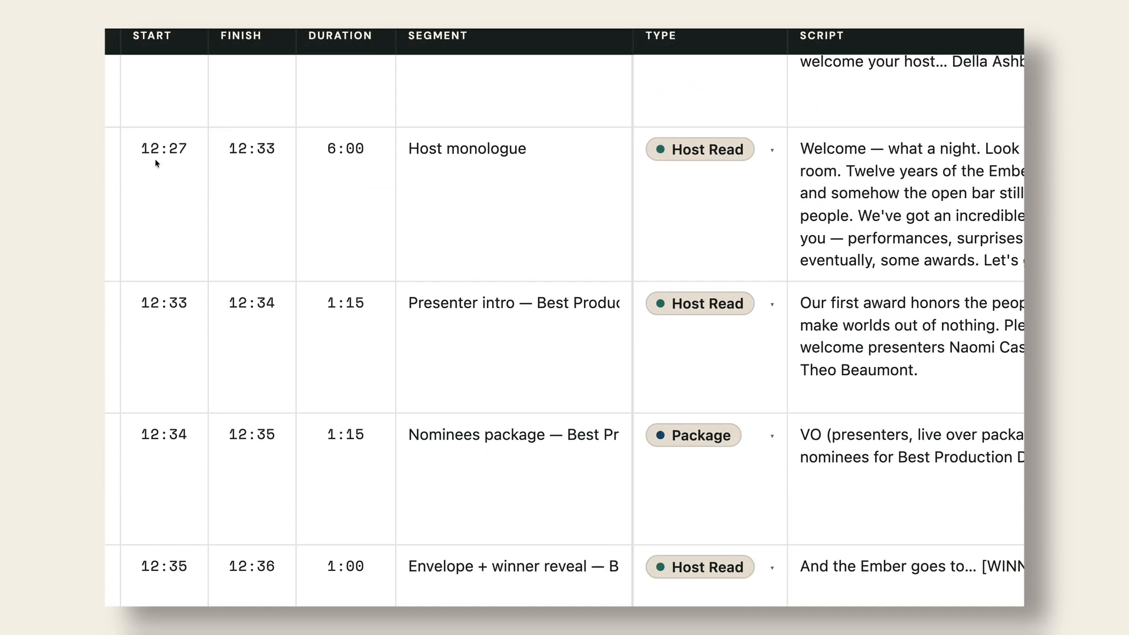
scroll(156, 162, down, 2)
scroll(155, 163, up, 10)
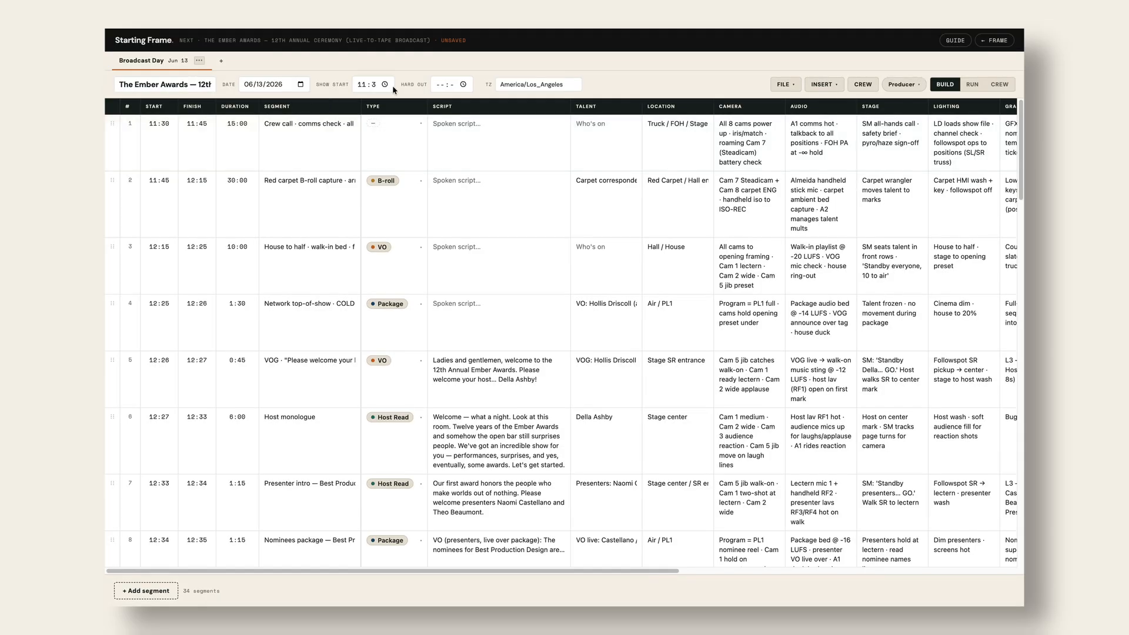
- Set the show start to 05:30 AM so the crew call runs 05:30–05:45
click(385, 85)
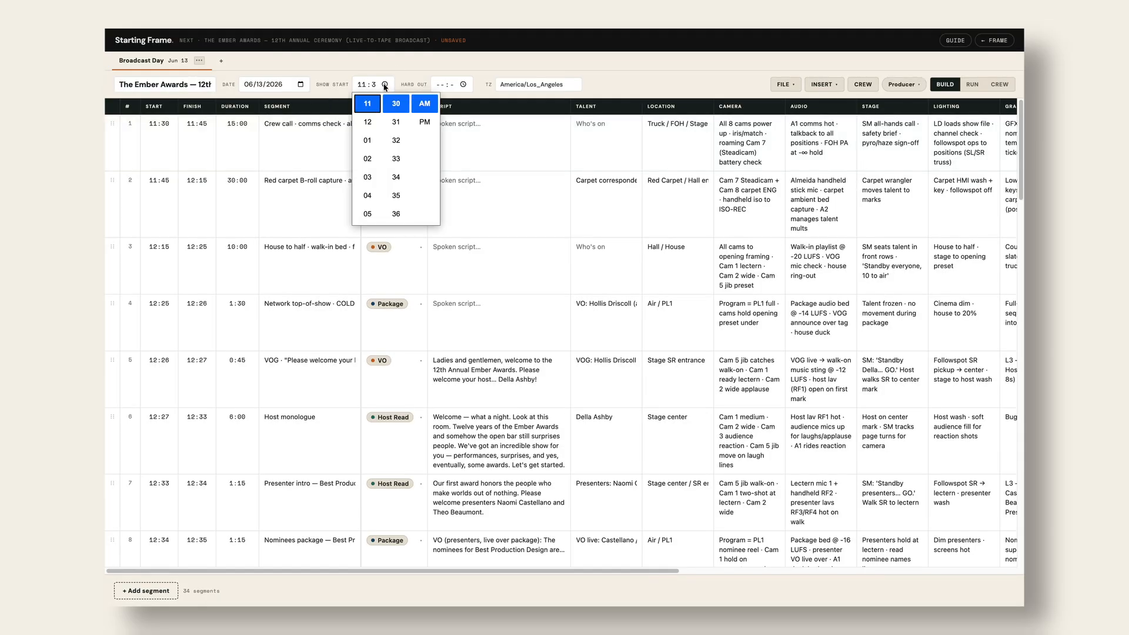
click(368, 159)
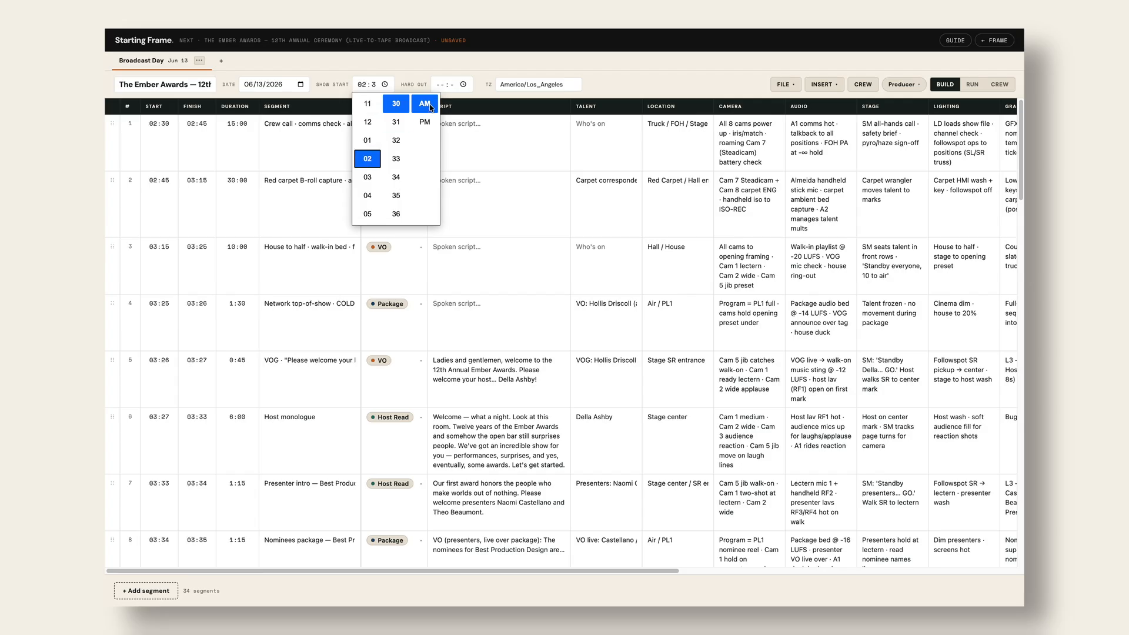
click(370, 215)
click(603, 84)
click(573, 86)
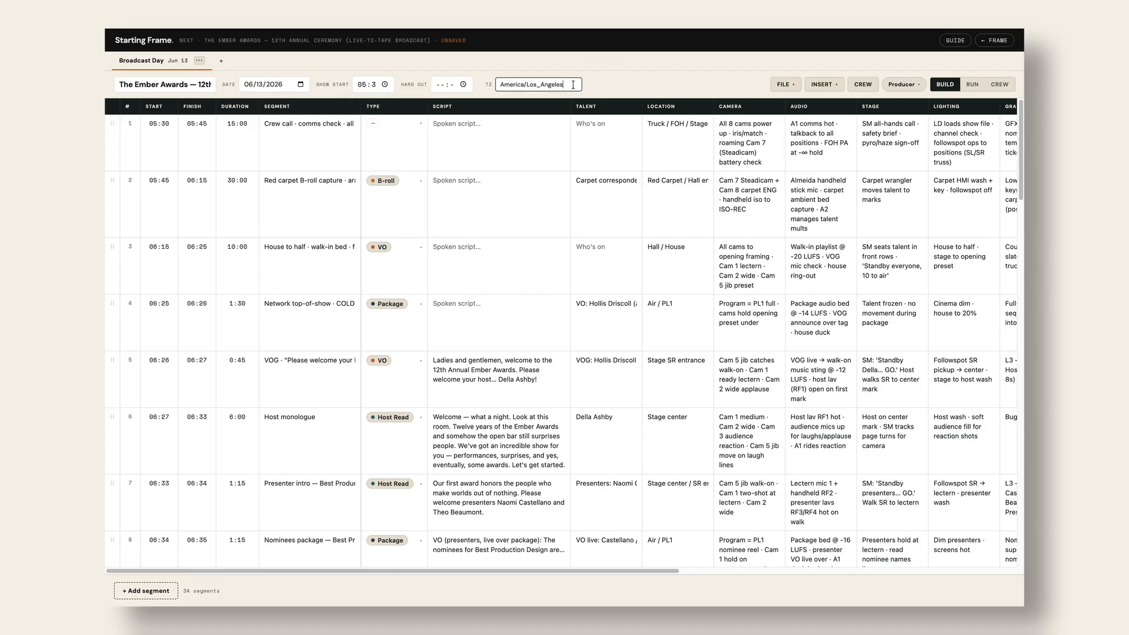
- Change the rundown time zone from America/Los_Angeles to America/New_York
drag(527, 86, 584, 83)
text(New_York)
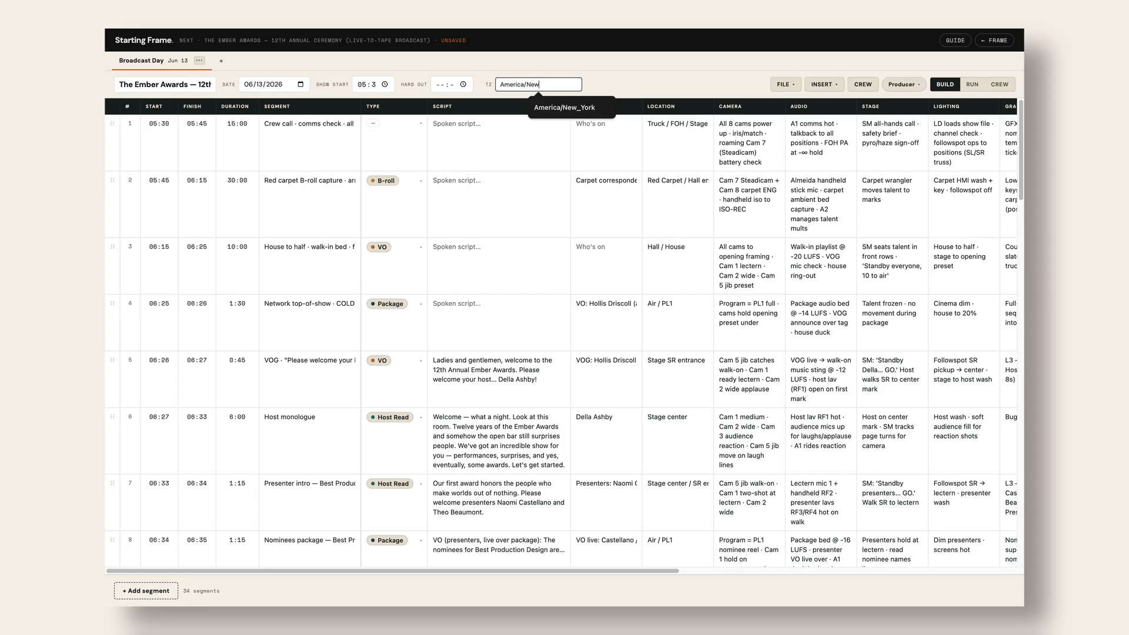
click(591, 108)
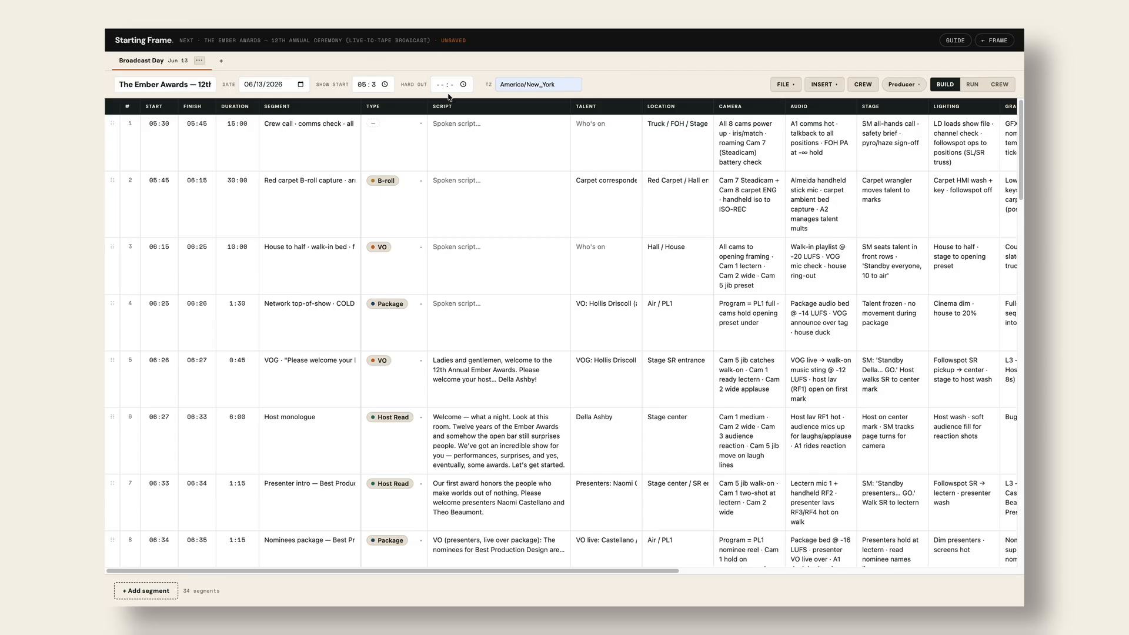
- Set Hard Out to 05 PM, then clear its hour so no planned end shows
click(463, 85)
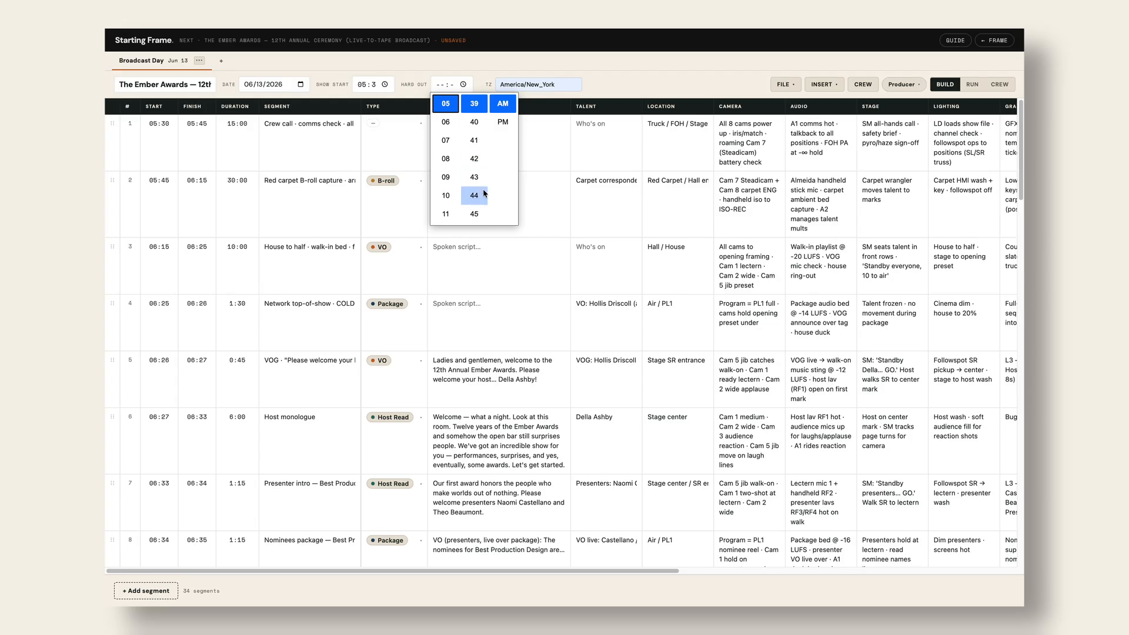
scroll(474, 209, down, 1)
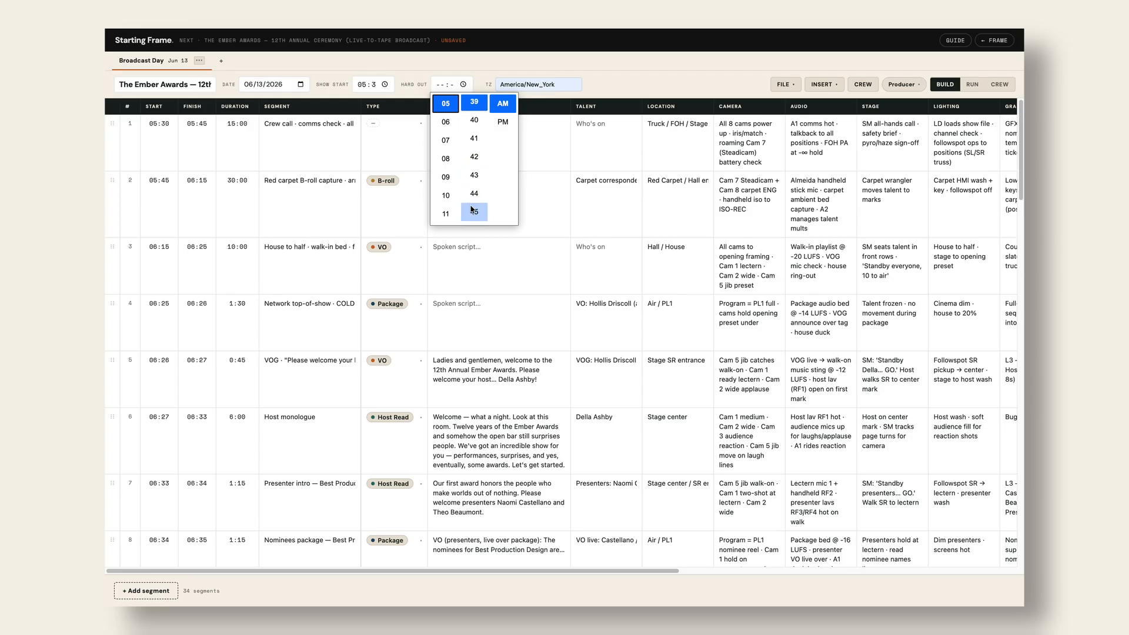
scroll(450, 209, down, 2)
scroll(451, 209, down, 3)
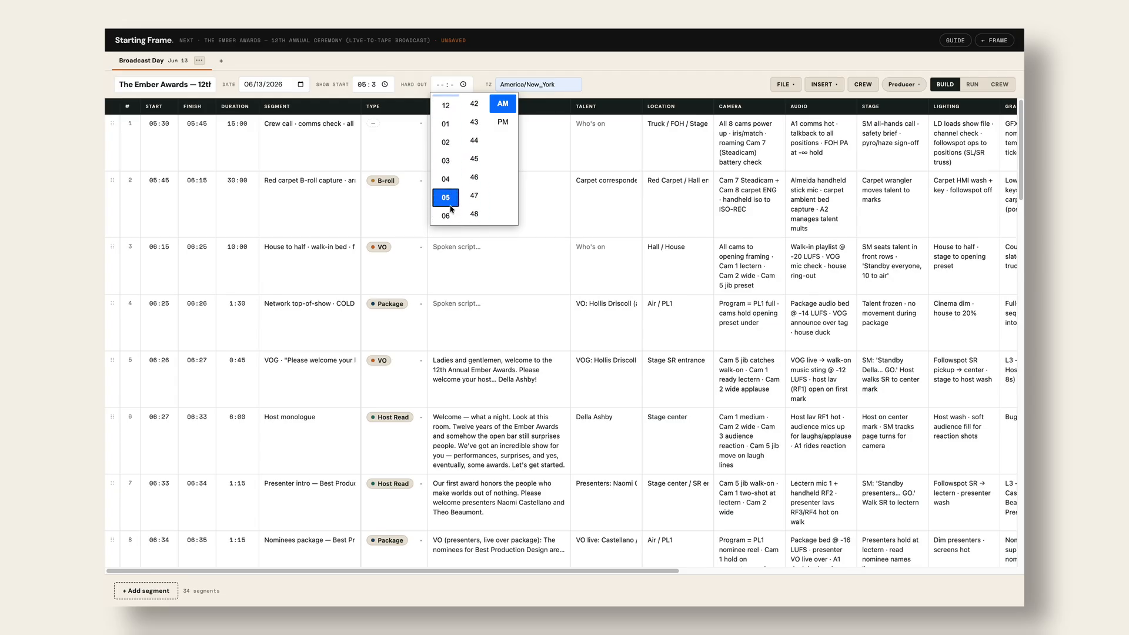
click(448, 197)
click(504, 122)
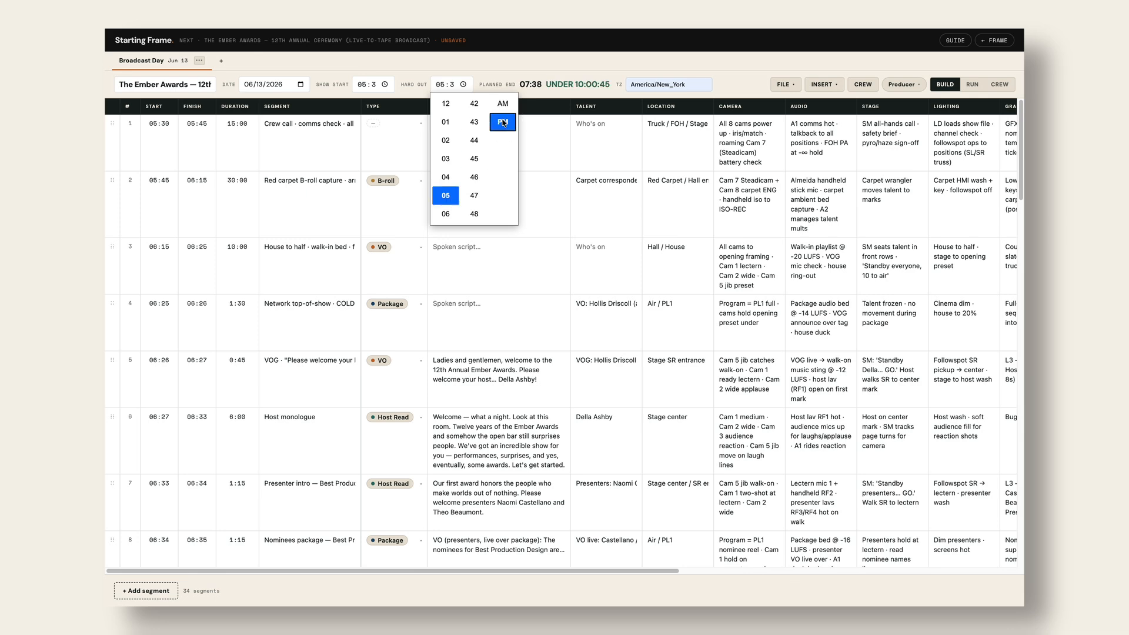
click(732, 83)
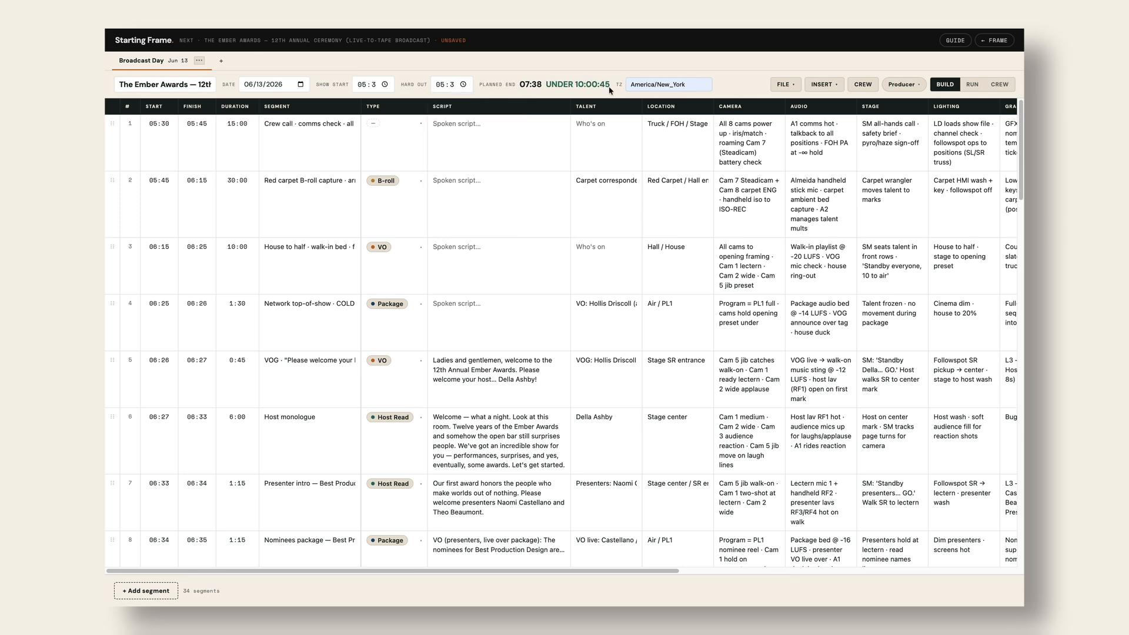
click(449, 88)
key(BackSpace)
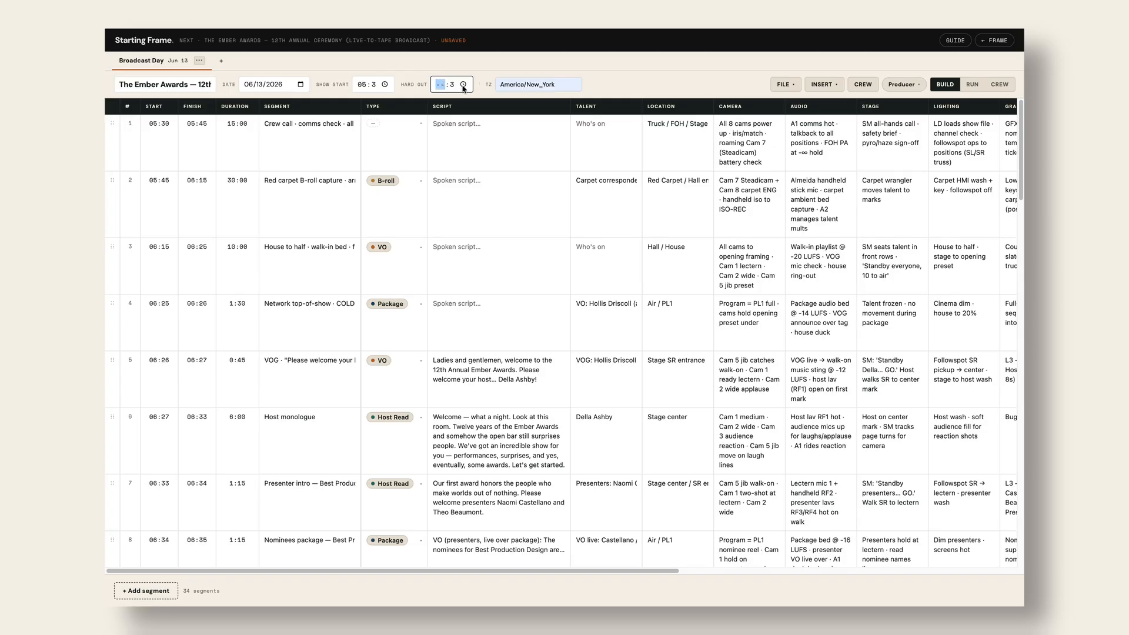
click(452, 87)
click(642, 81)
scroll(563, 162, down, 3)
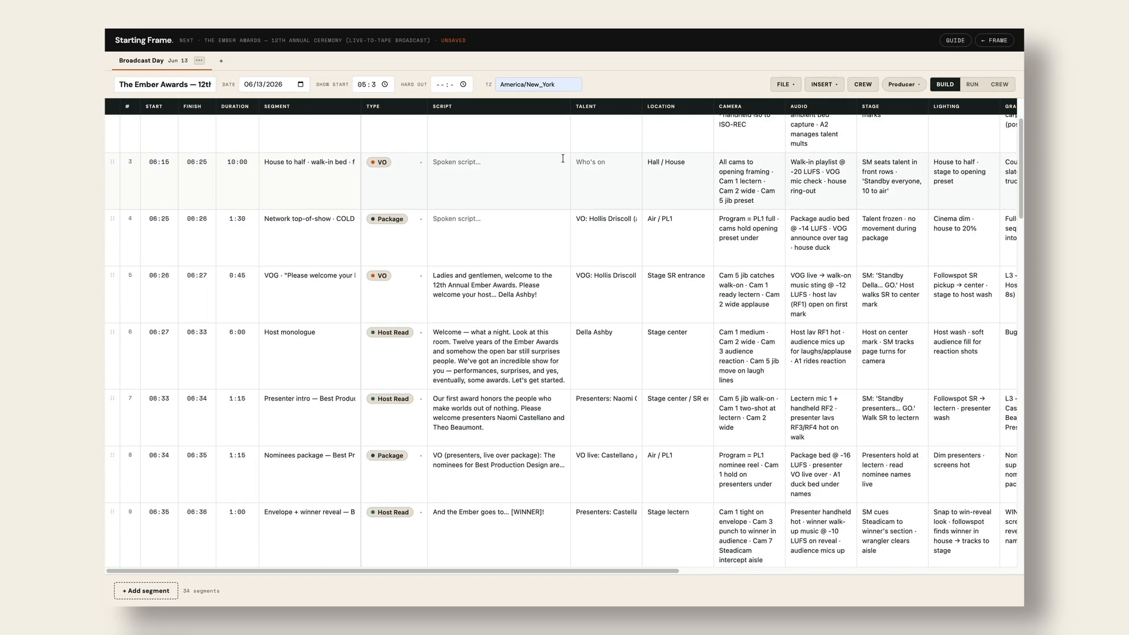
scroll(563, 162, right, 3)
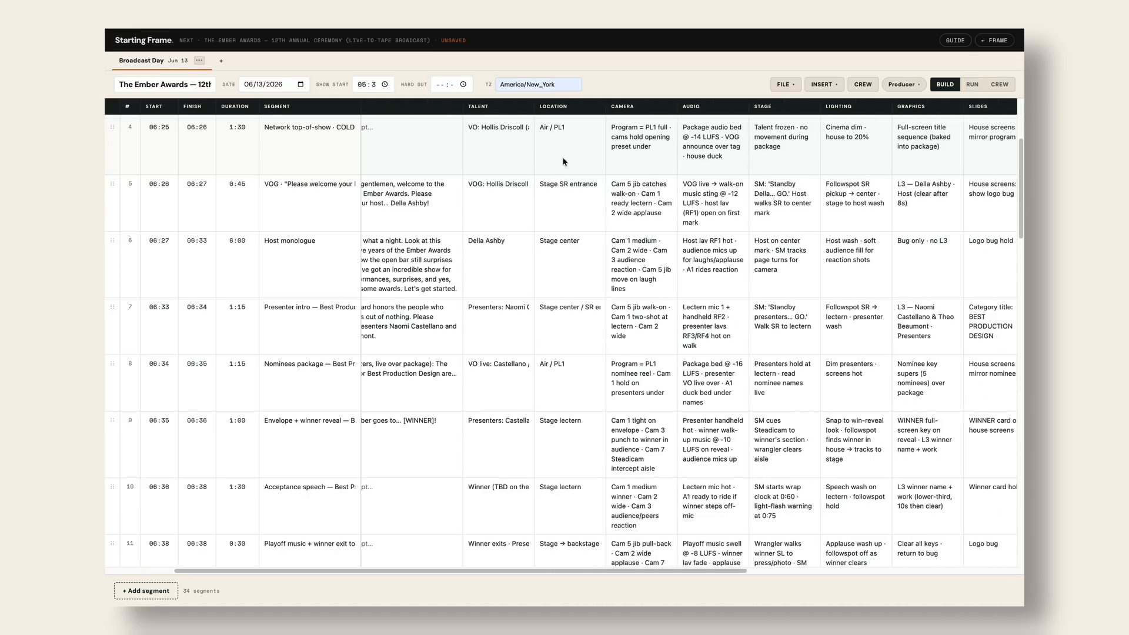
scroll(563, 161, left, 3)
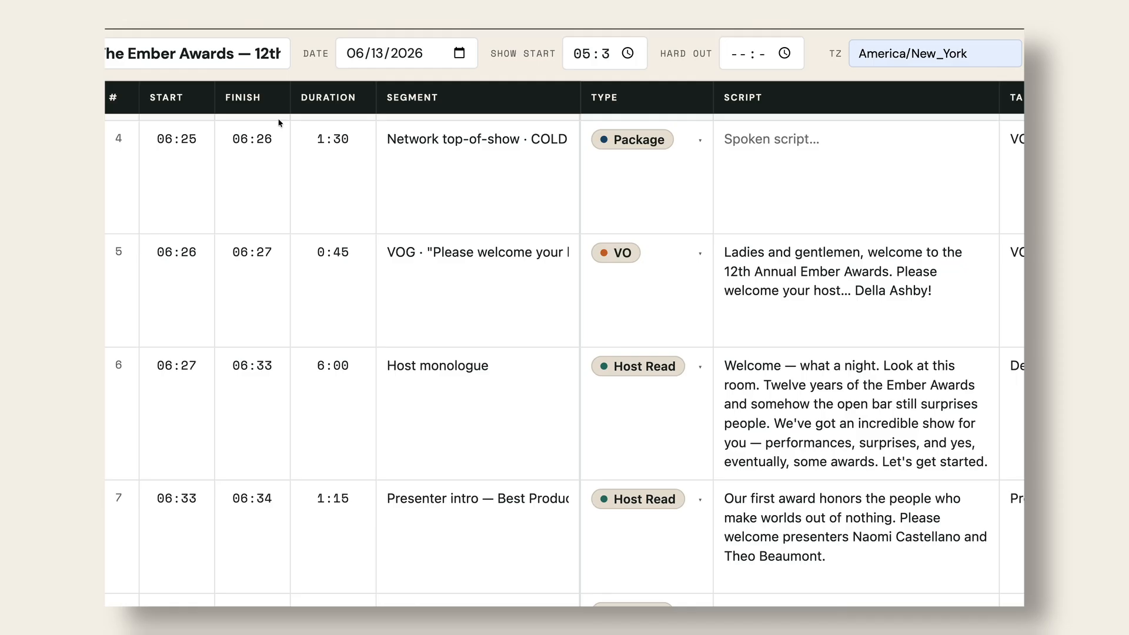
click(349, 139)
drag(341, 139, 334, 139)
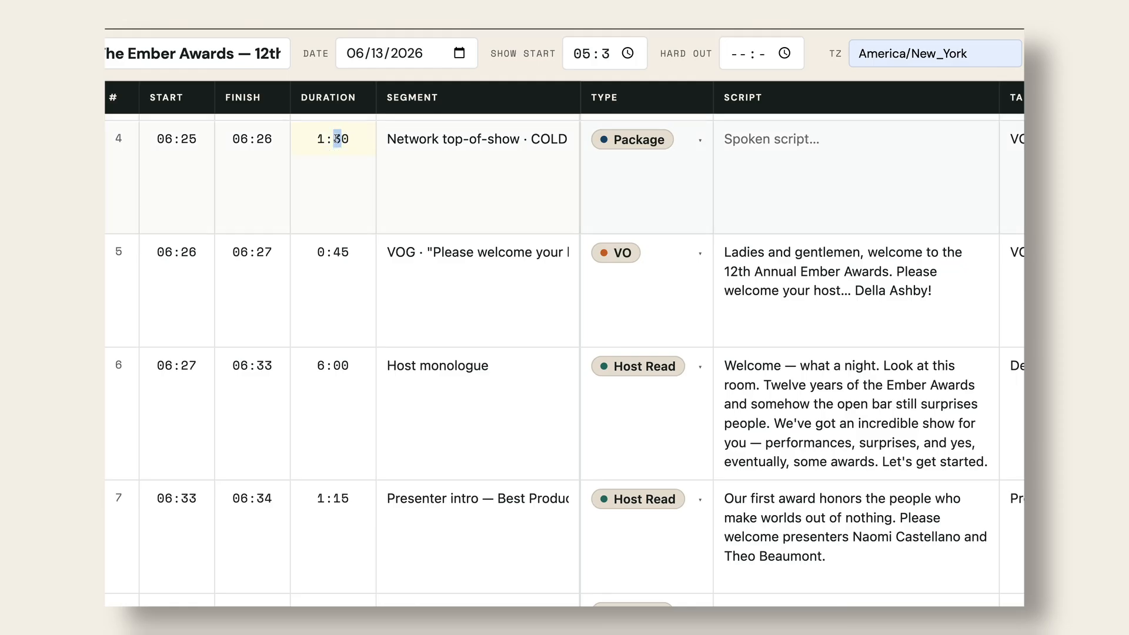
text(0)
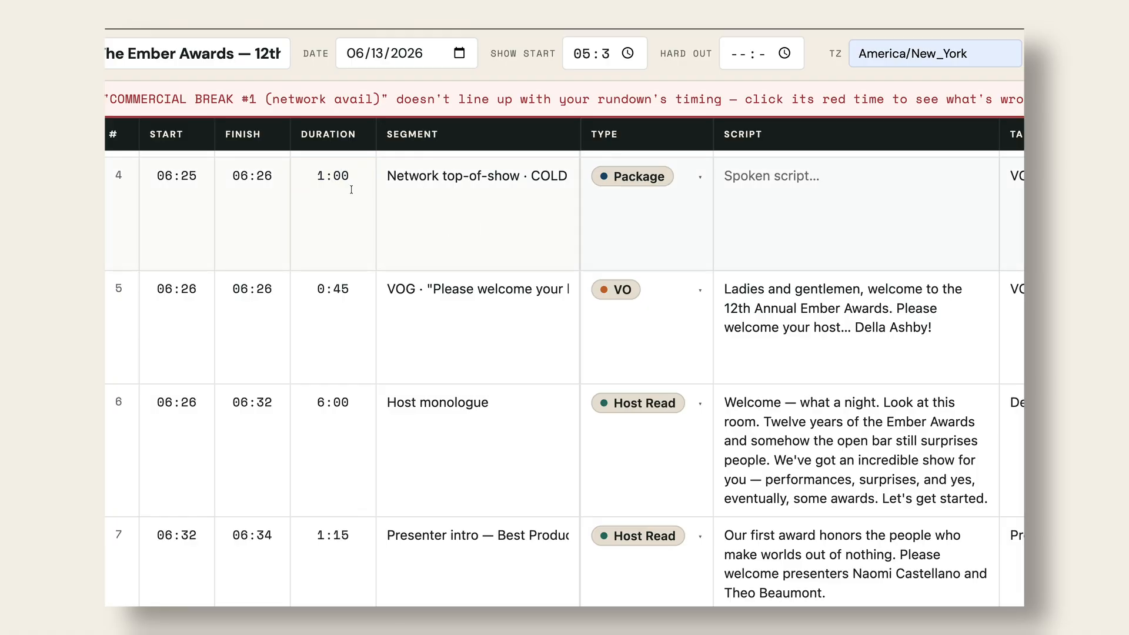
click(337, 175)
drag(341, 175, 334, 175)
text(3)
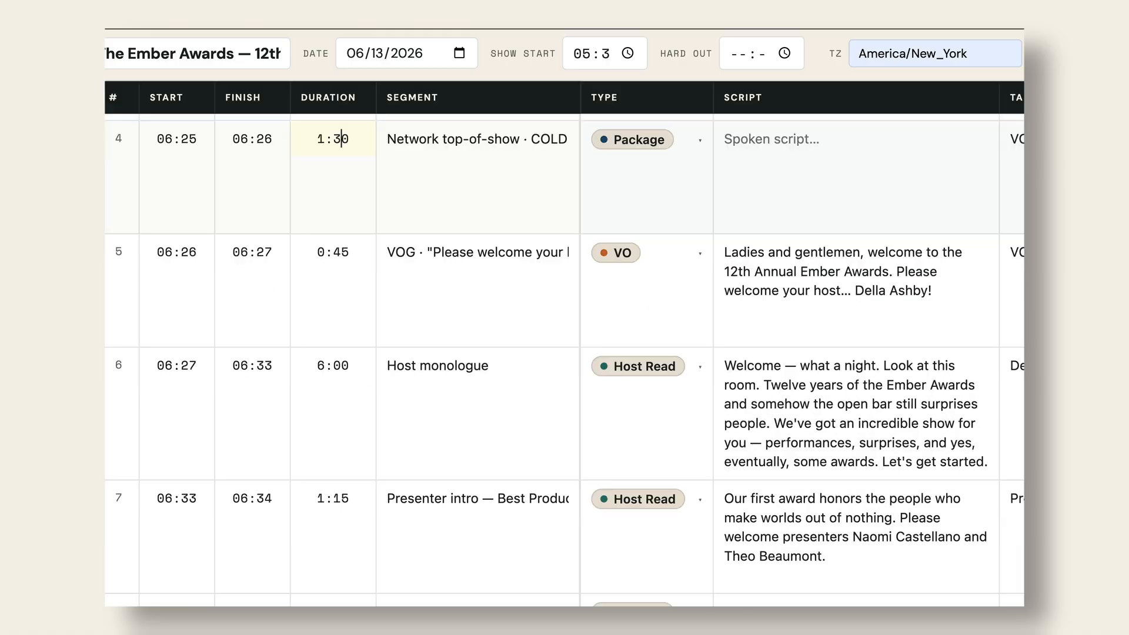
scroll(479, 211, right, 5)
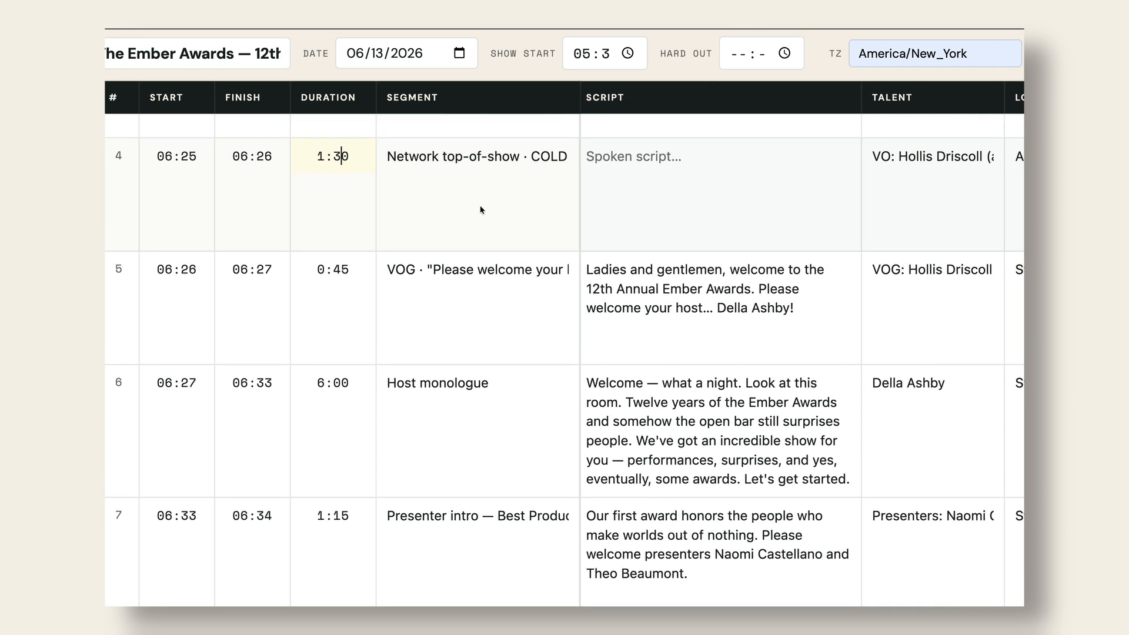
scroll(632, 202, left, 3)
scroll(651, 230, up, 3)
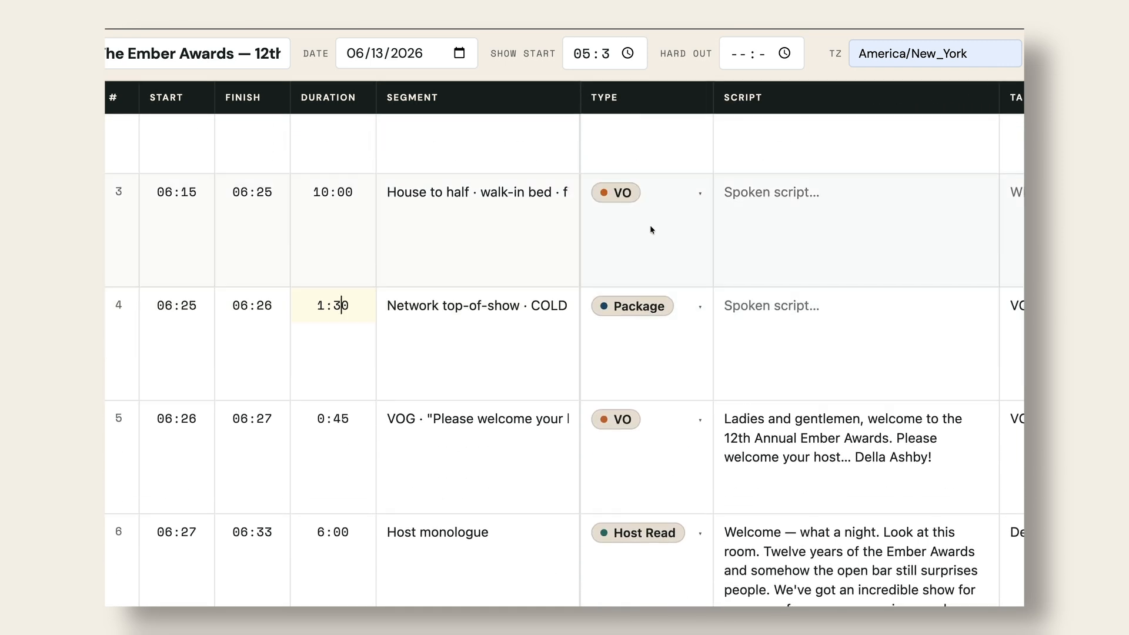
scroll(652, 230, down, 3)
scroll(652, 229, down, 10)
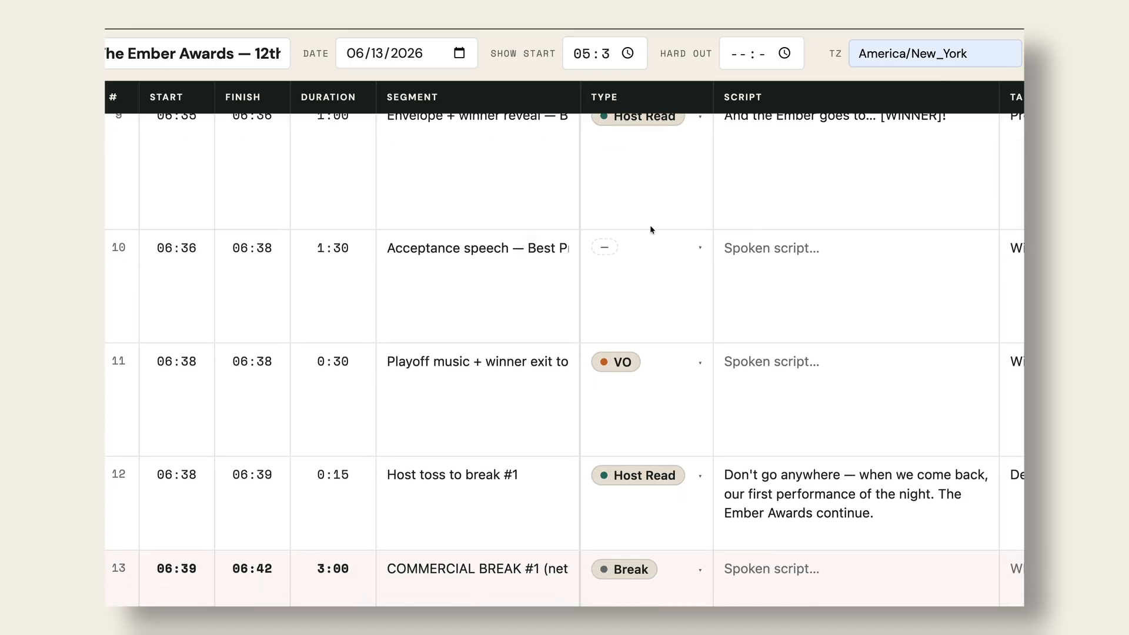
scroll(651, 230, down, 10)
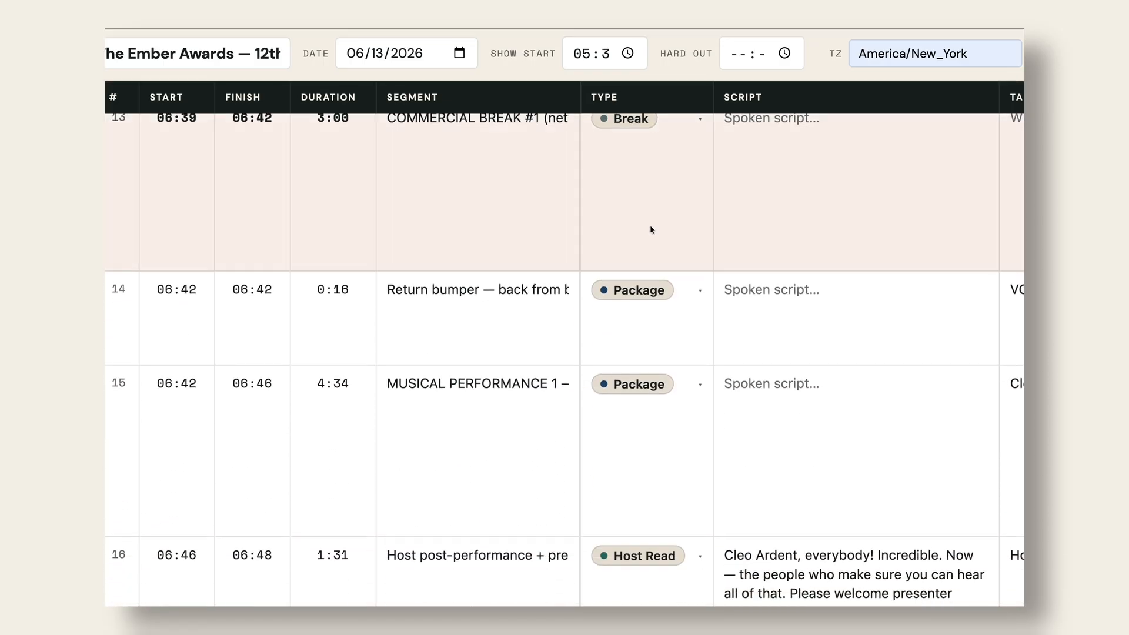
scroll(652, 230, down, 1)
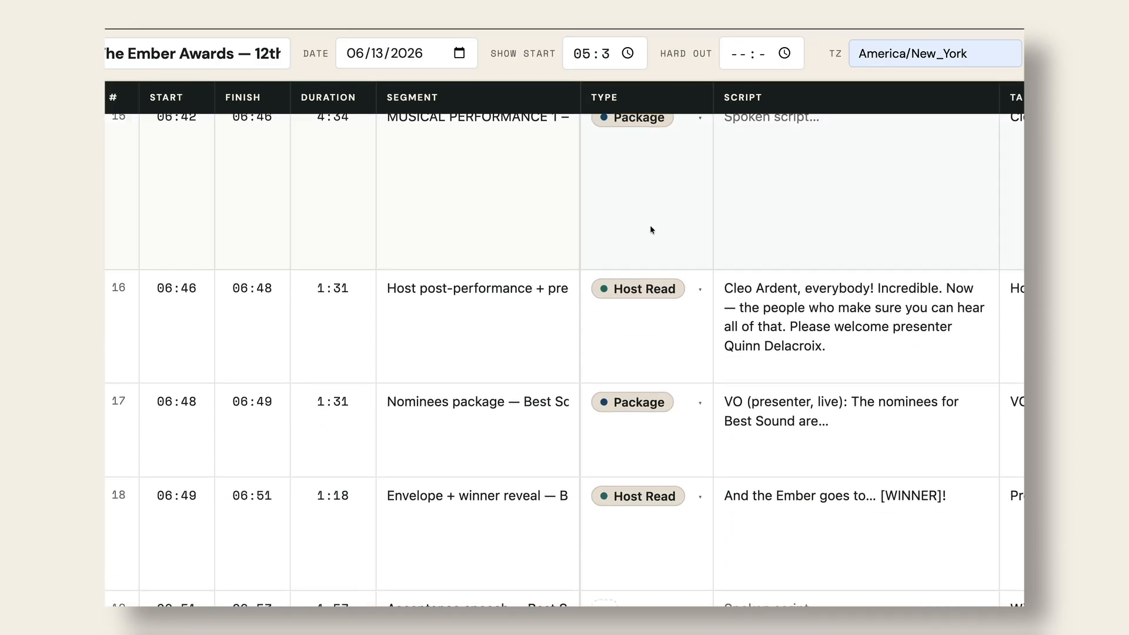
scroll(650, 229, up, 15)
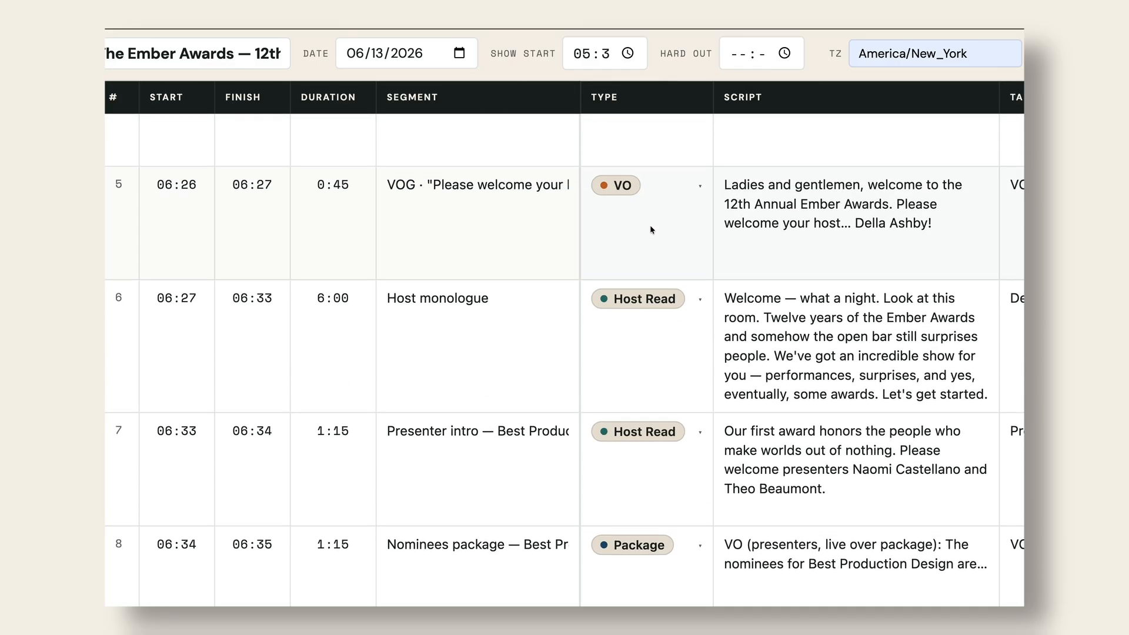
scroll(652, 229, up, 1)
scroll(651, 229, right, 2)
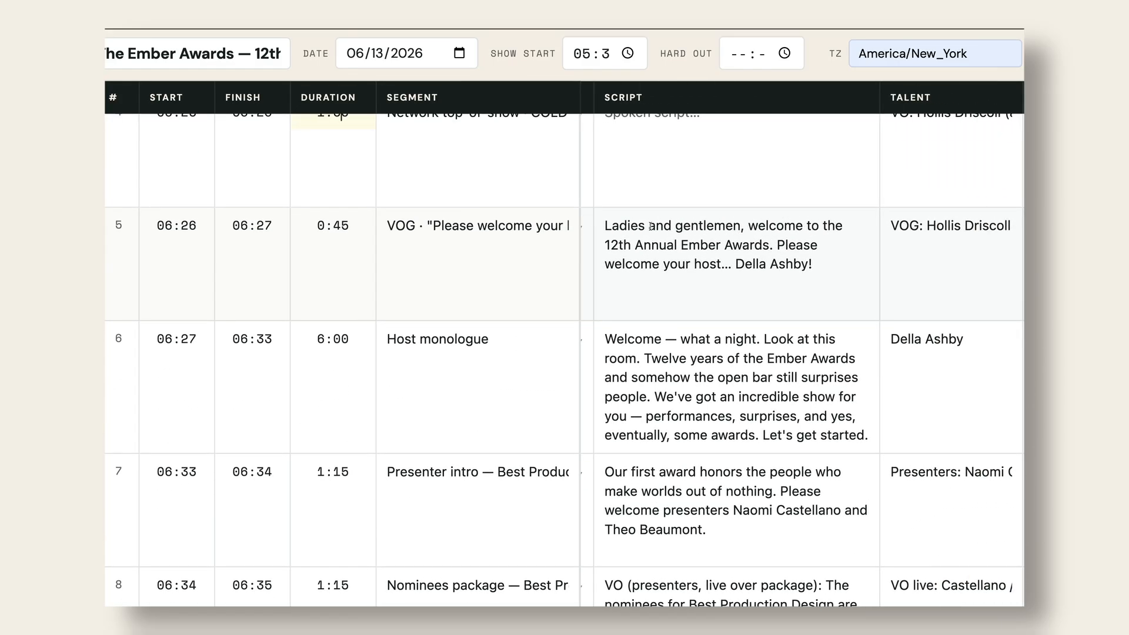
scroll(838, 301, down, 1)
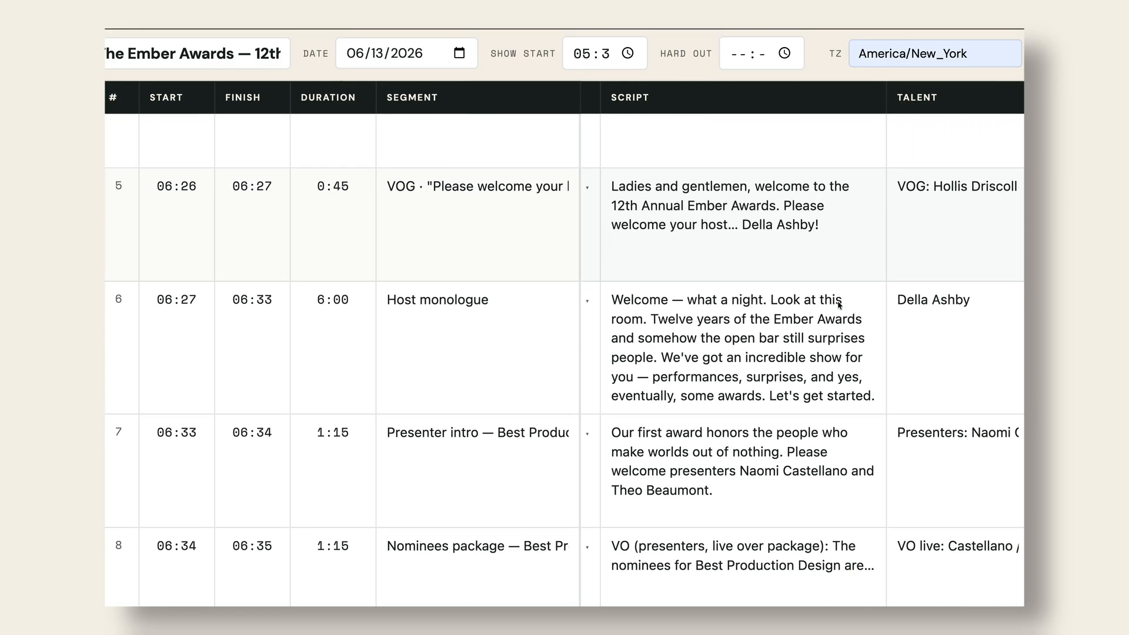
scroll(838, 301, right, 3)
scroll(838, 301, right, 1)
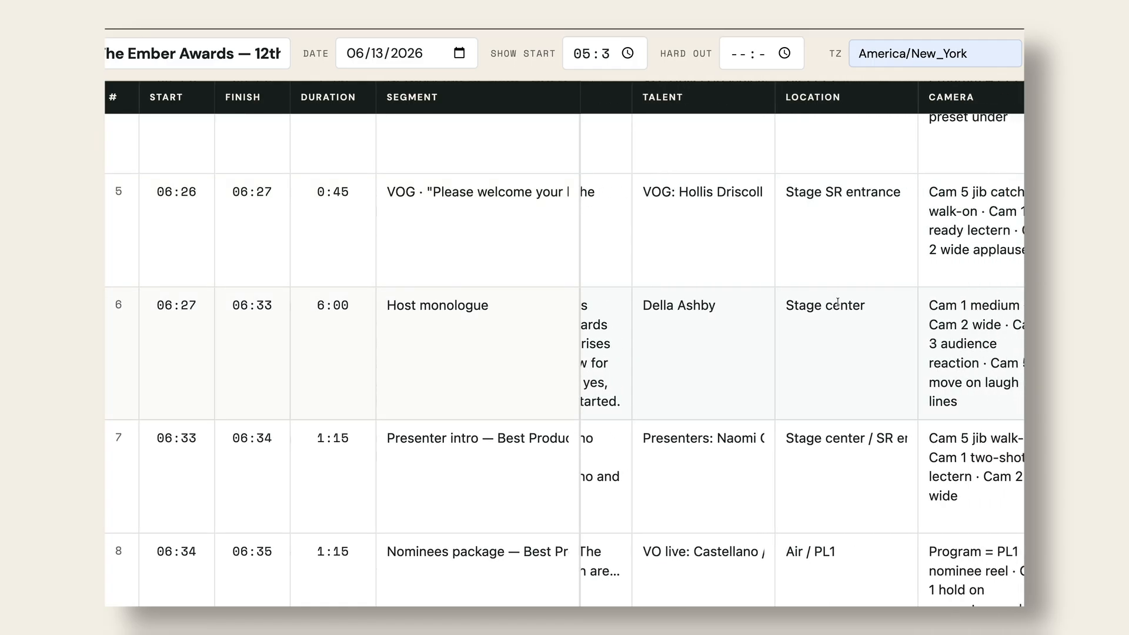
scroll(837, 301, right, 2)
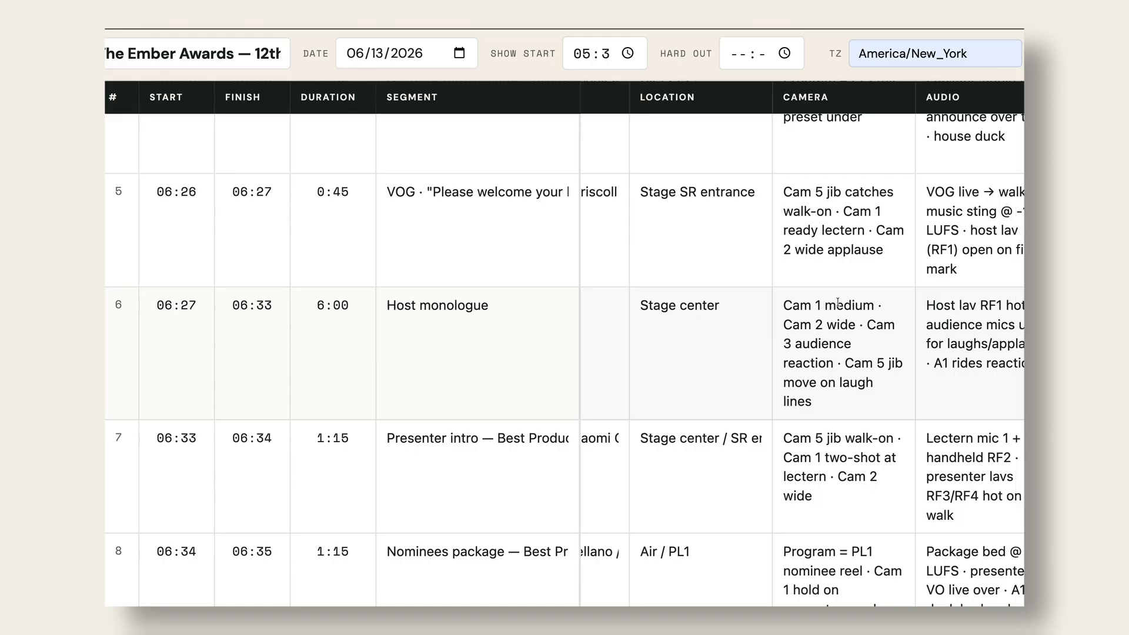
scroll(837, 301, right, 3)
scroll(837, 301, right, 4)
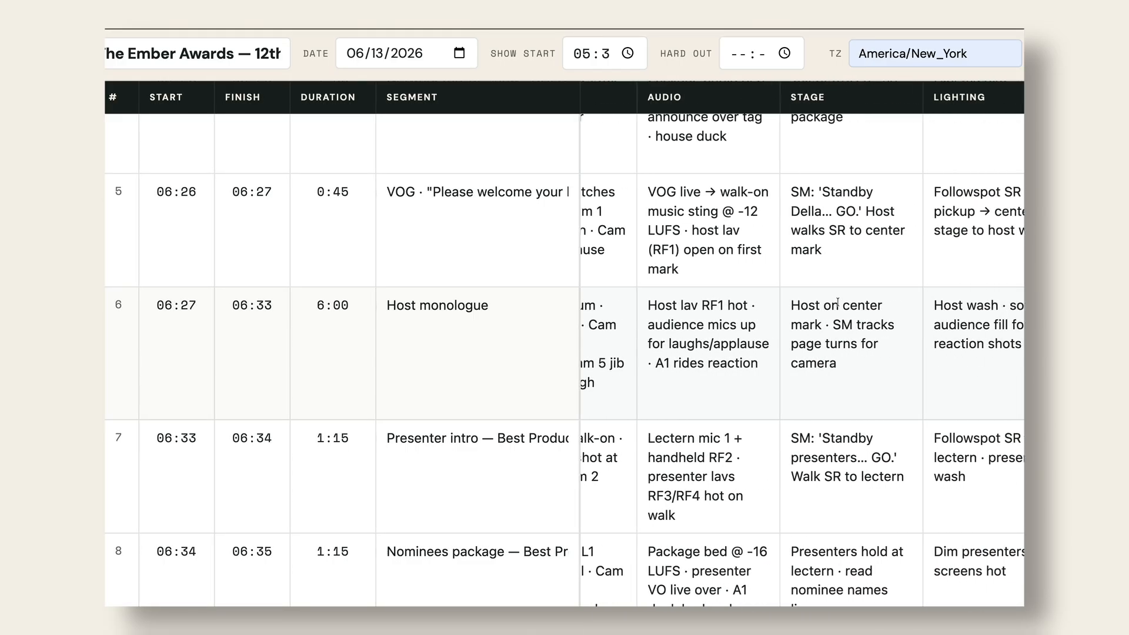
scroll(837, 301, right, 2)
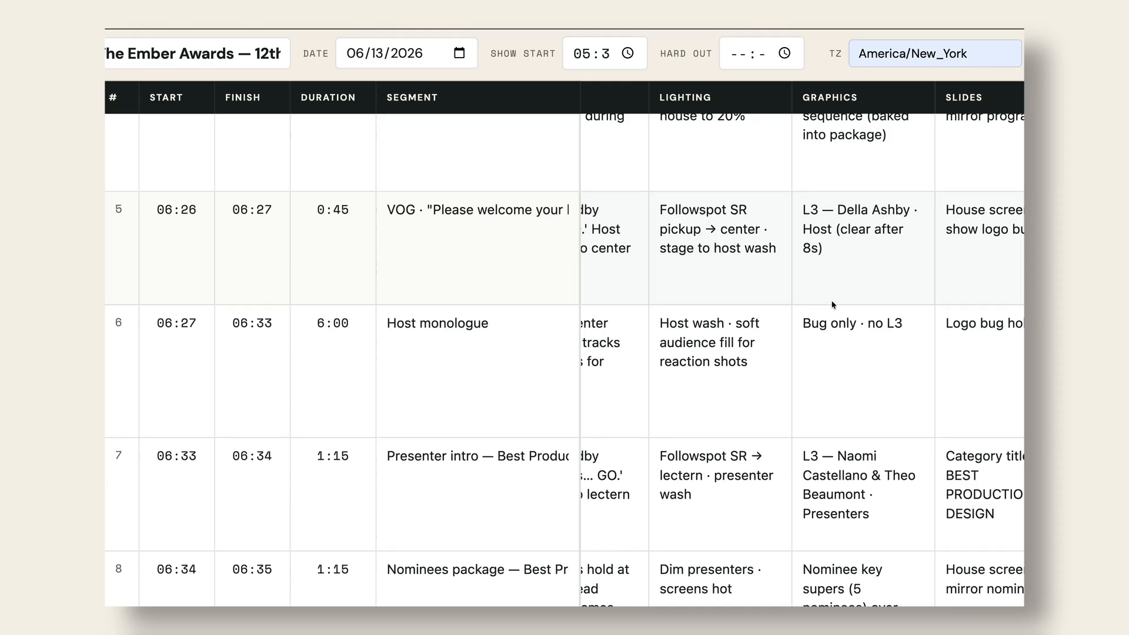
scroll(833, 303, down, 10)
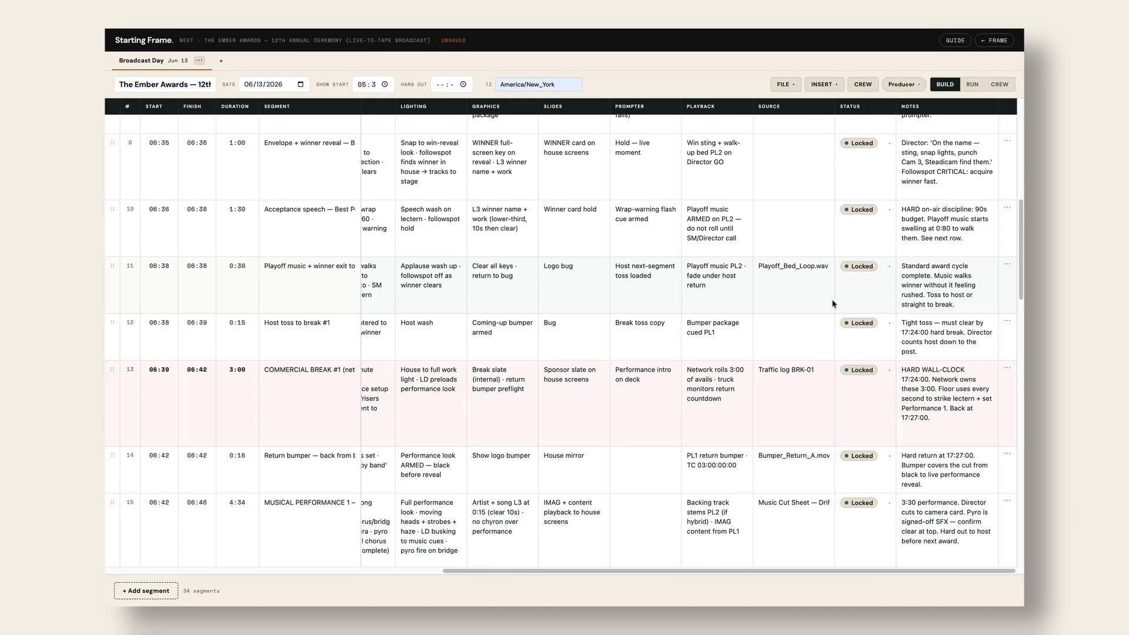
scroll(833, 292, down, 10)
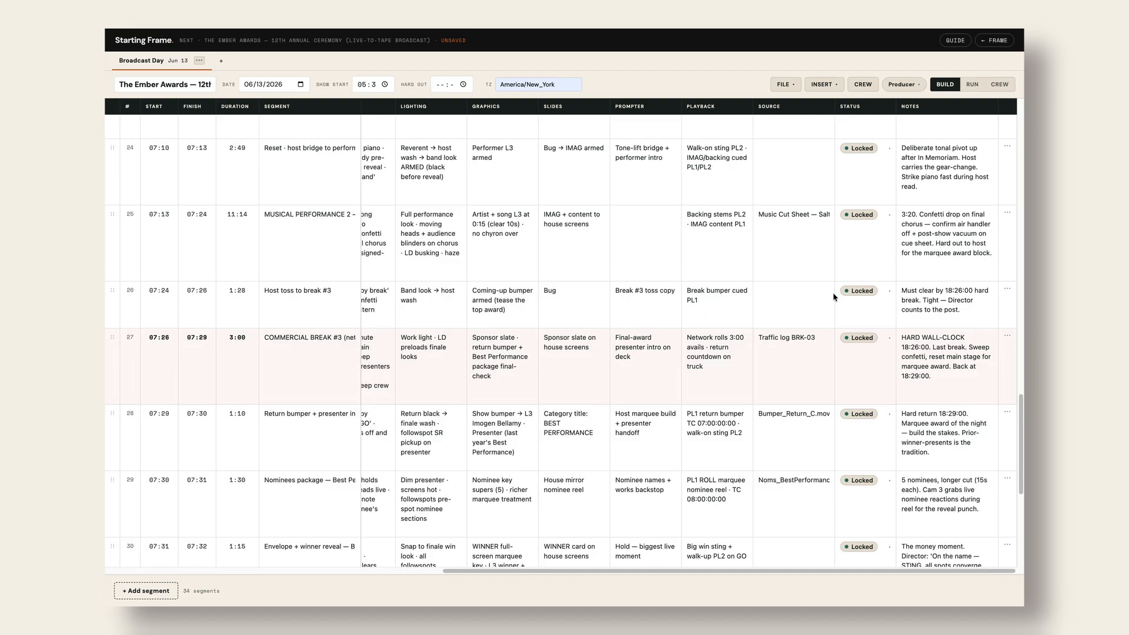
scroll(833, 294, up, 20)
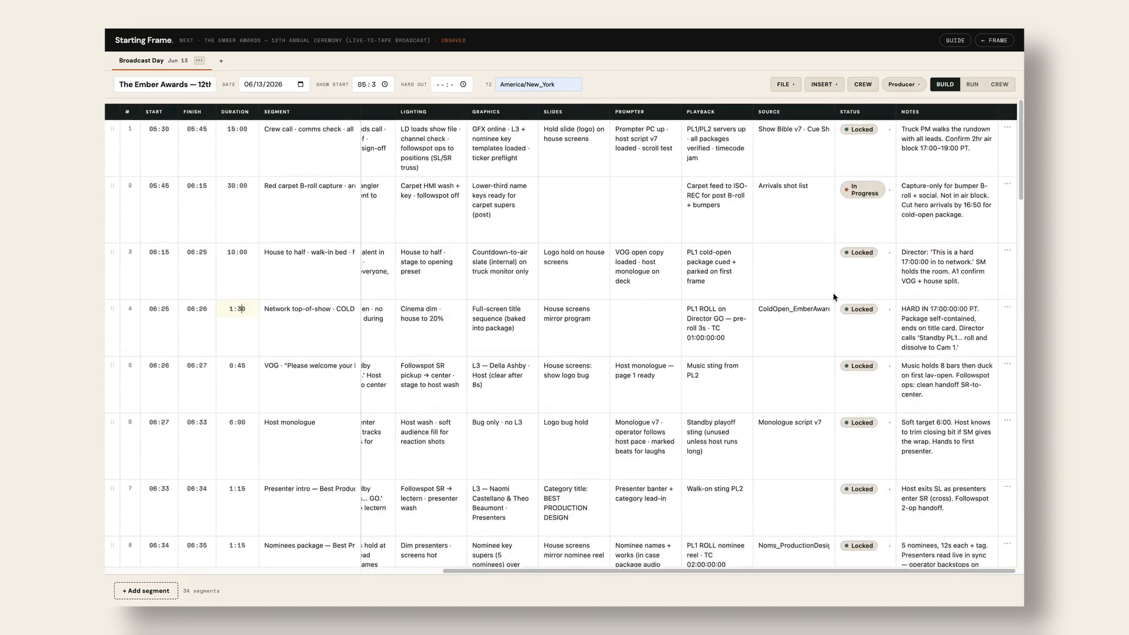
scroll(833, 294, left, 6)
scroll(833, 296, left, 3)
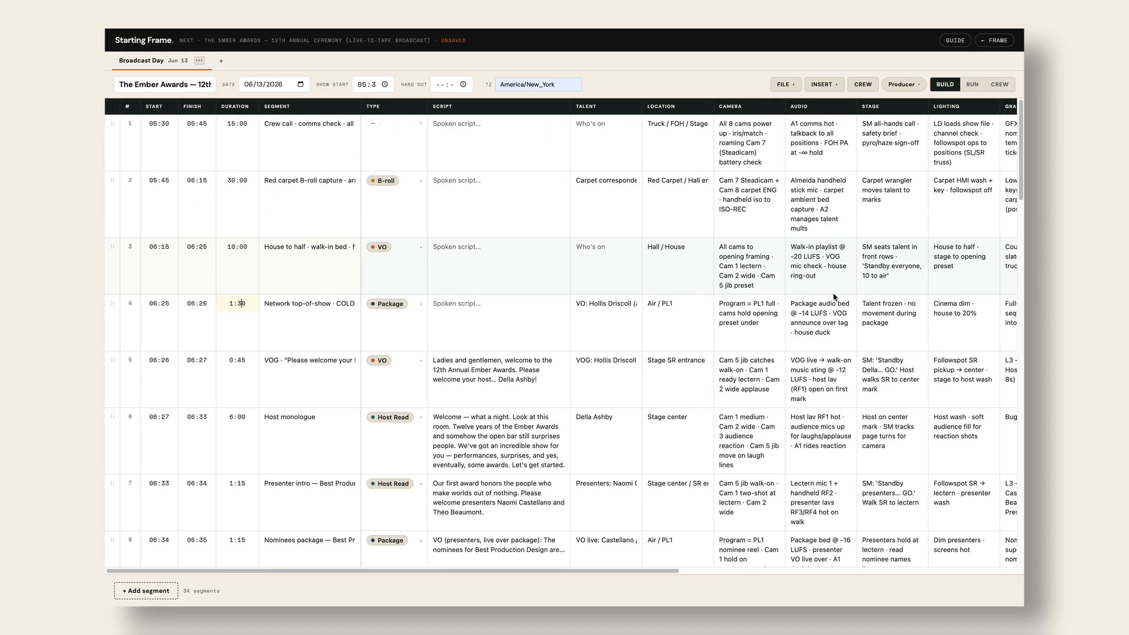
scroll(834, 297, right, 10)
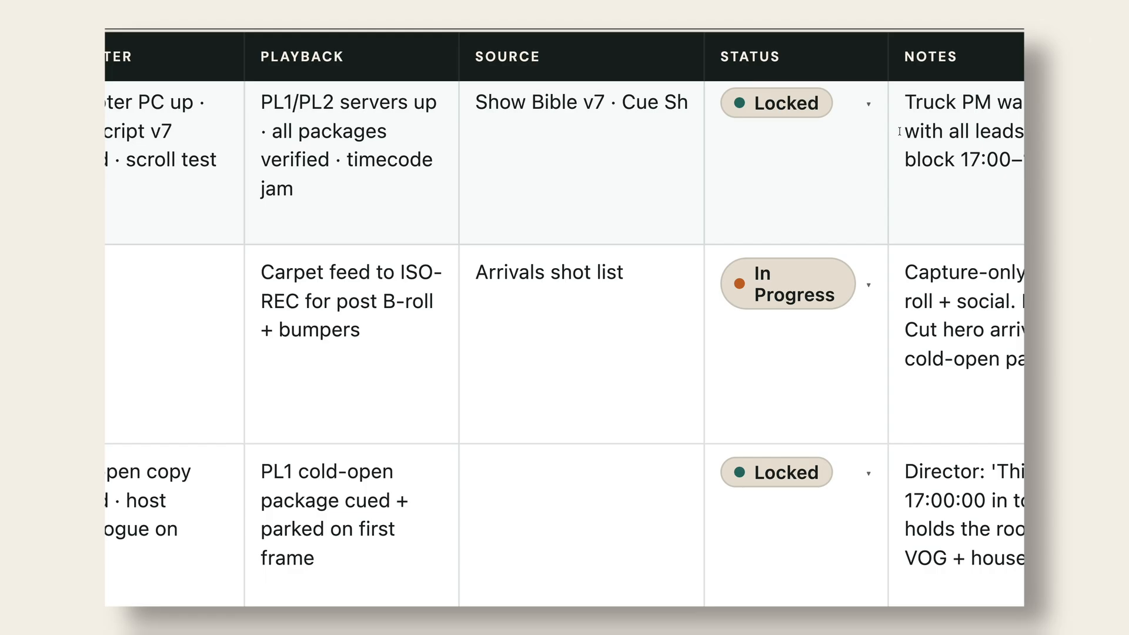
click(869, 289)
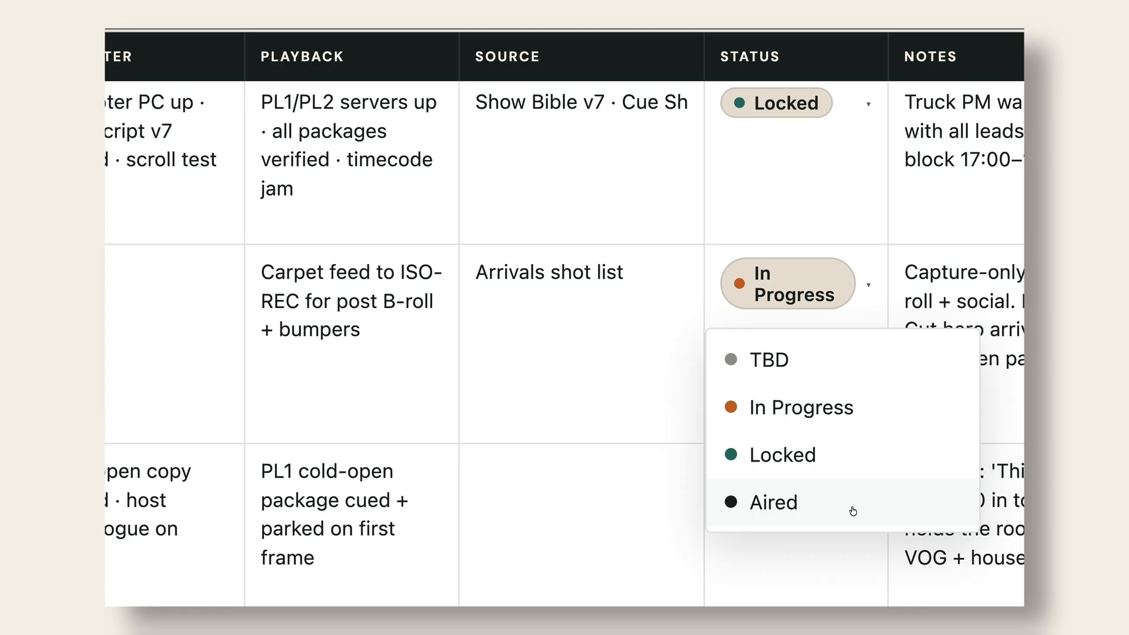
click(849, 243)
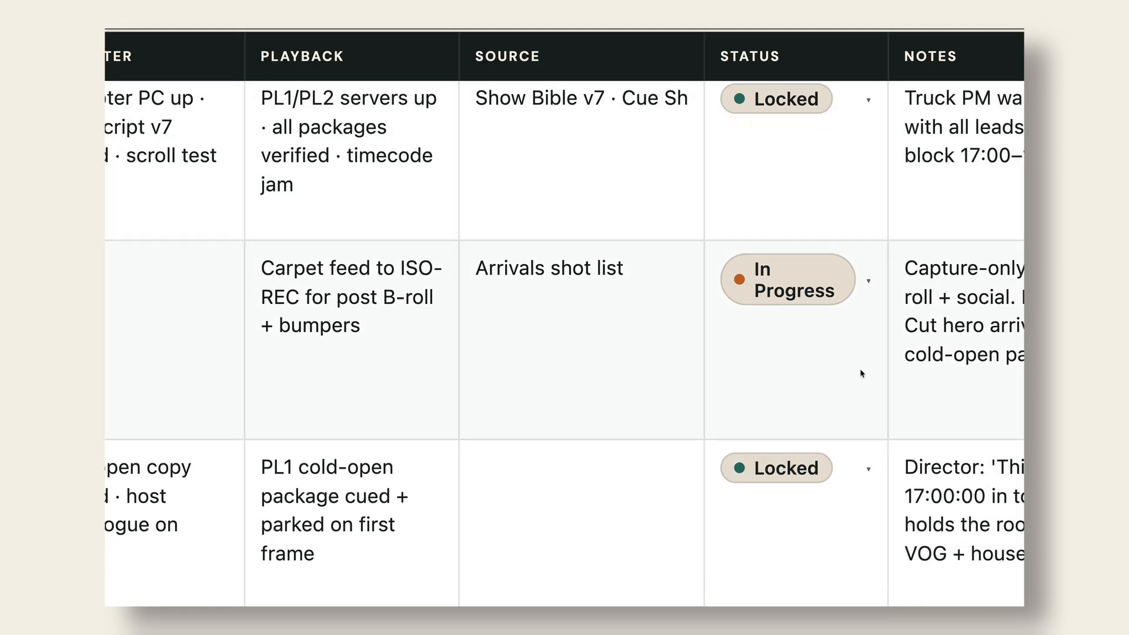
scroll(859, 370, down, 3)
scroll(860, 368, down, 1)
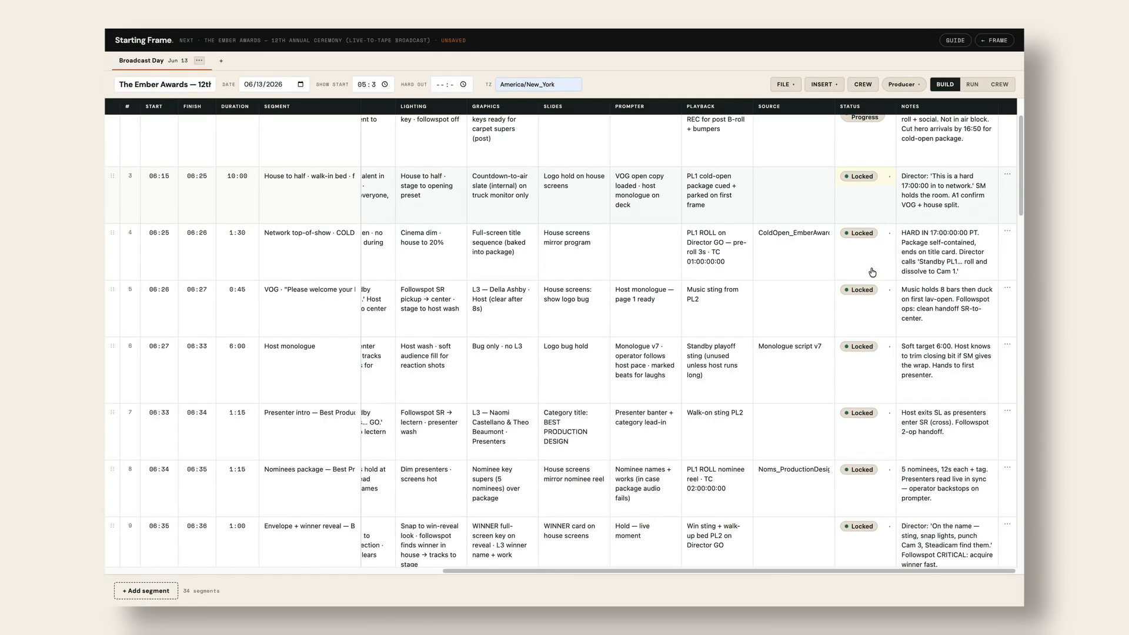
scroll(872, 272, down, 1)
scroll(871, 270, left, 4)
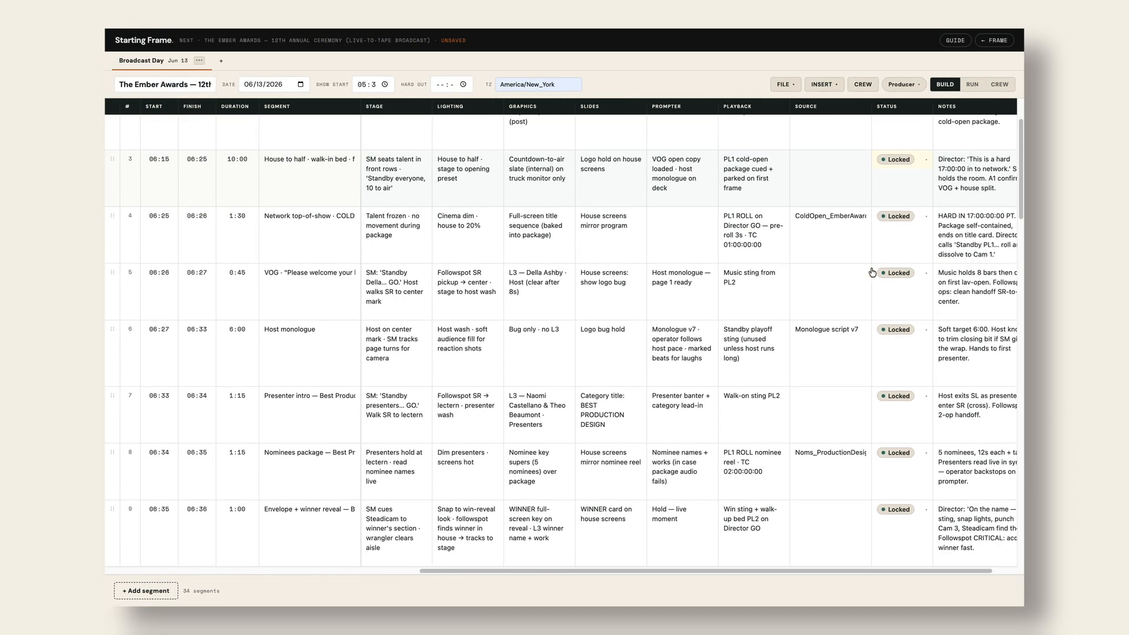
scroll(871, 269, left, 5)
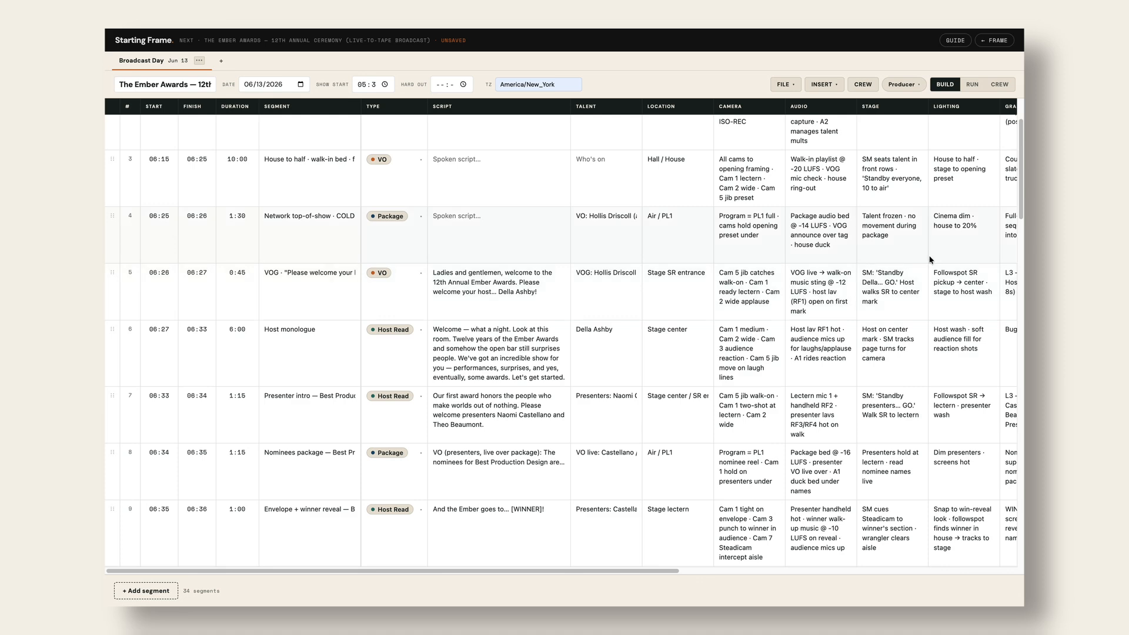
scroll(931, 260, right, 8)
- Duplicate the House to half row and move the copy further down the rundown
click(1008, 159)
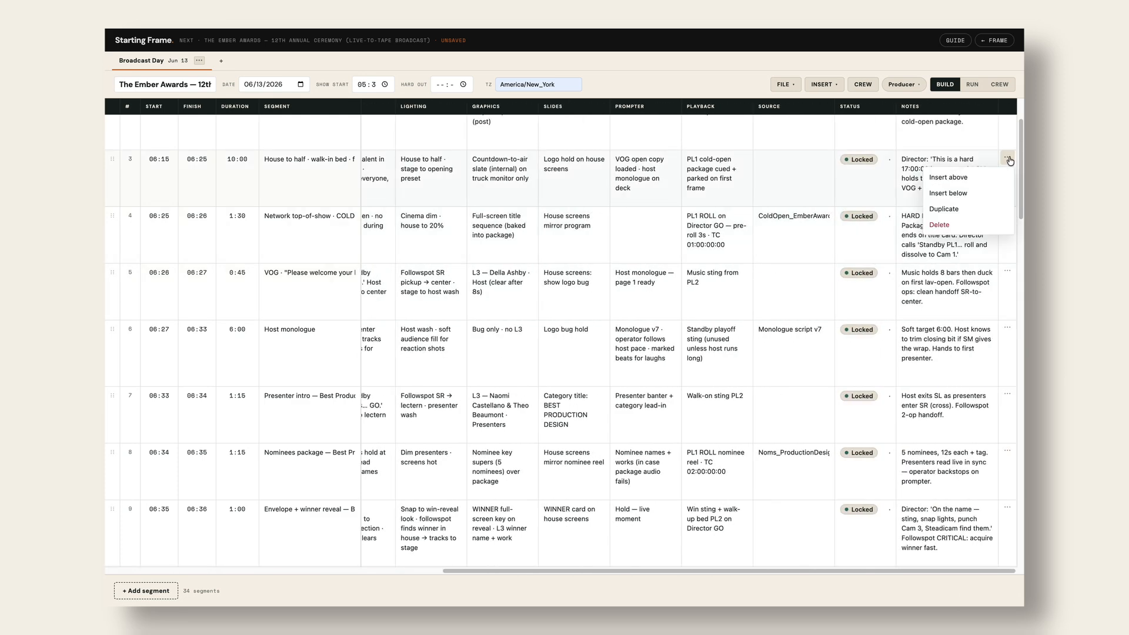
click(954, 141)
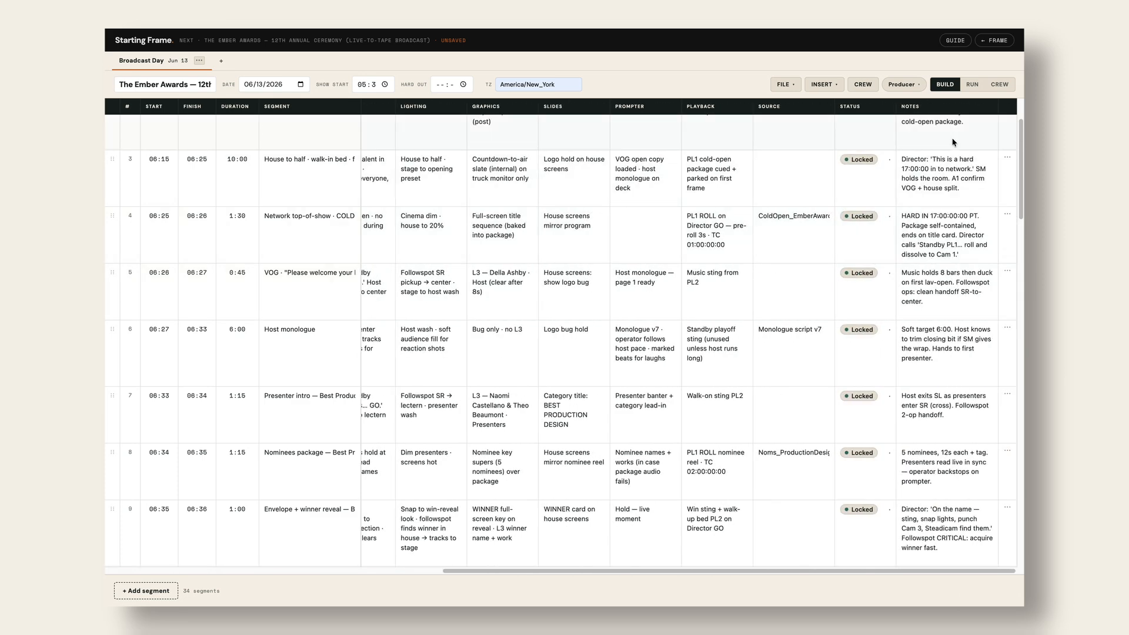
mouse_move(112, 606)
click(1008, 158)
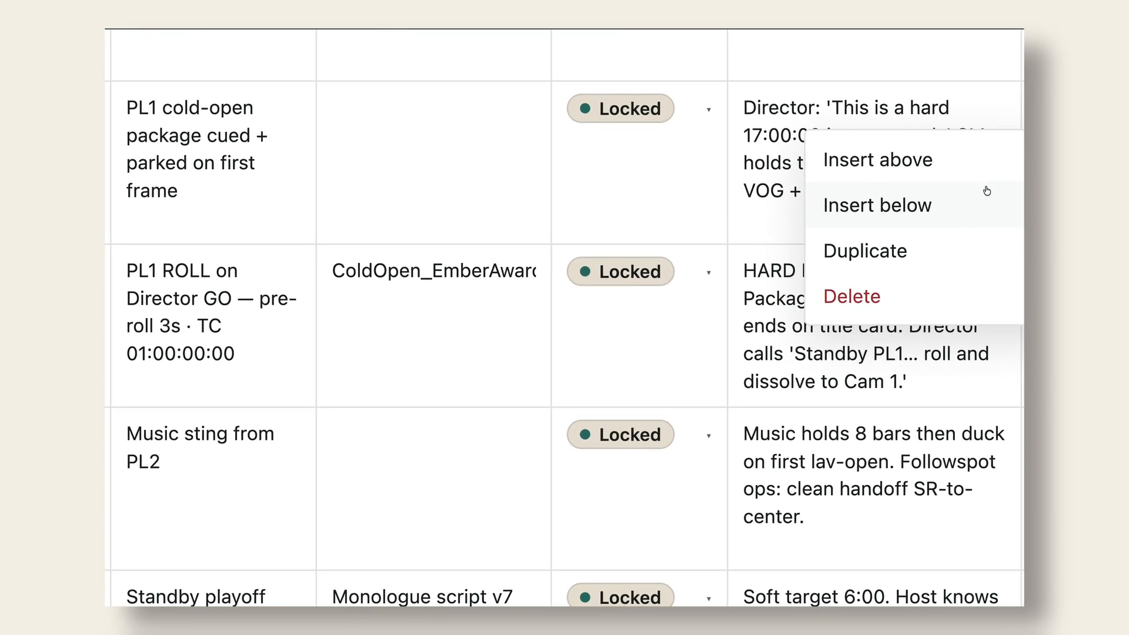
click(948, 249)
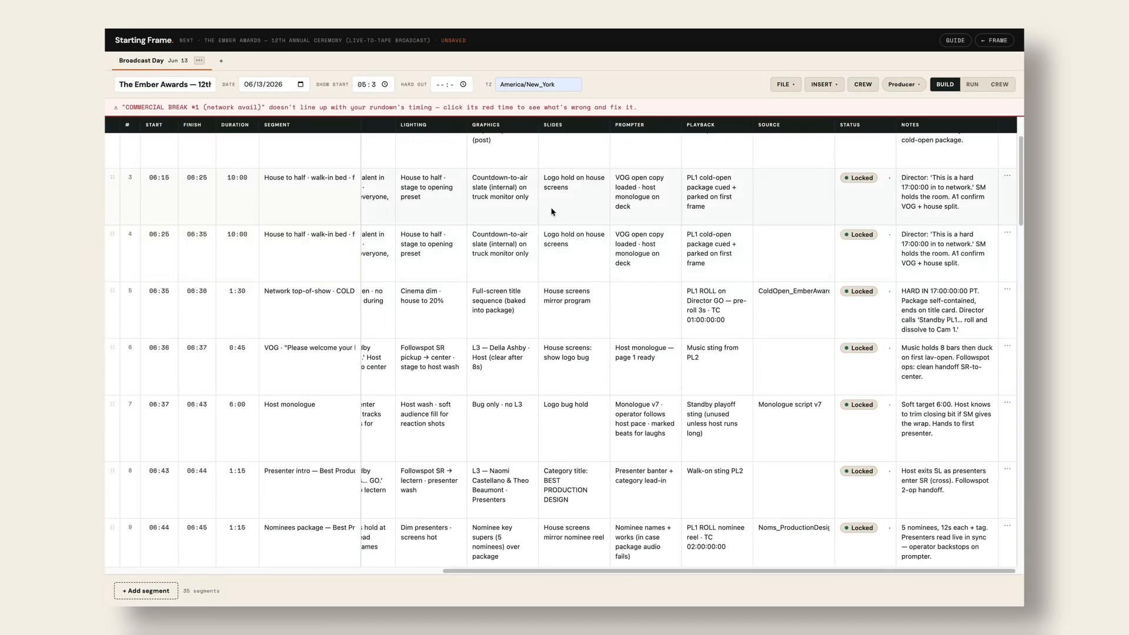
drag(106, 235, 110, 341)
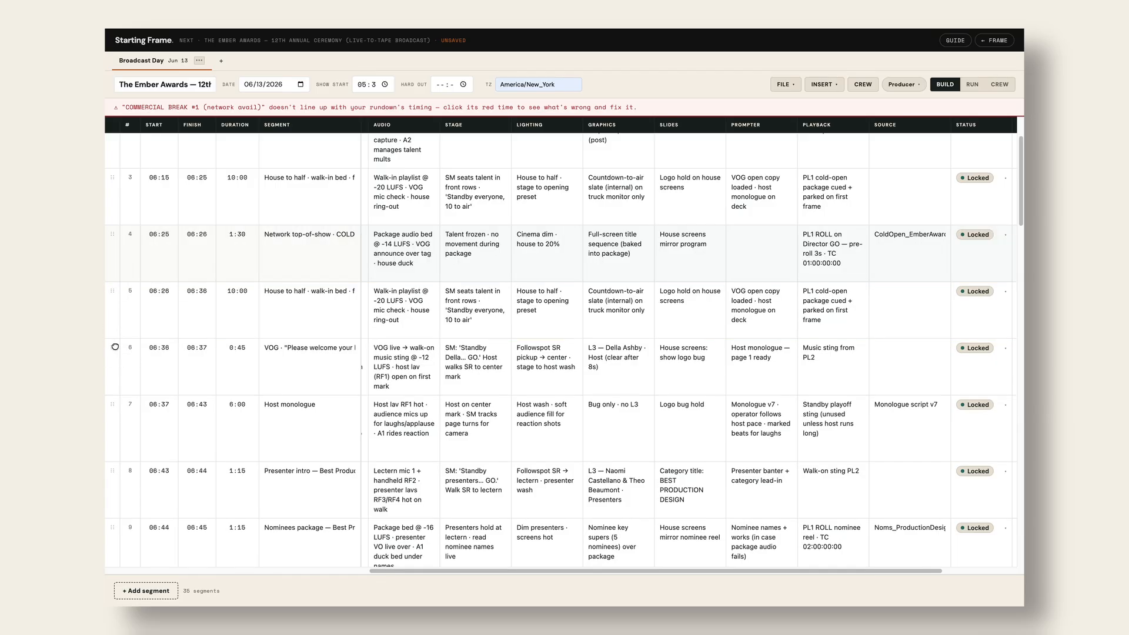
- Drag the Presenter intro row above the VOG welcome
drag(113, 471, 109, 348)
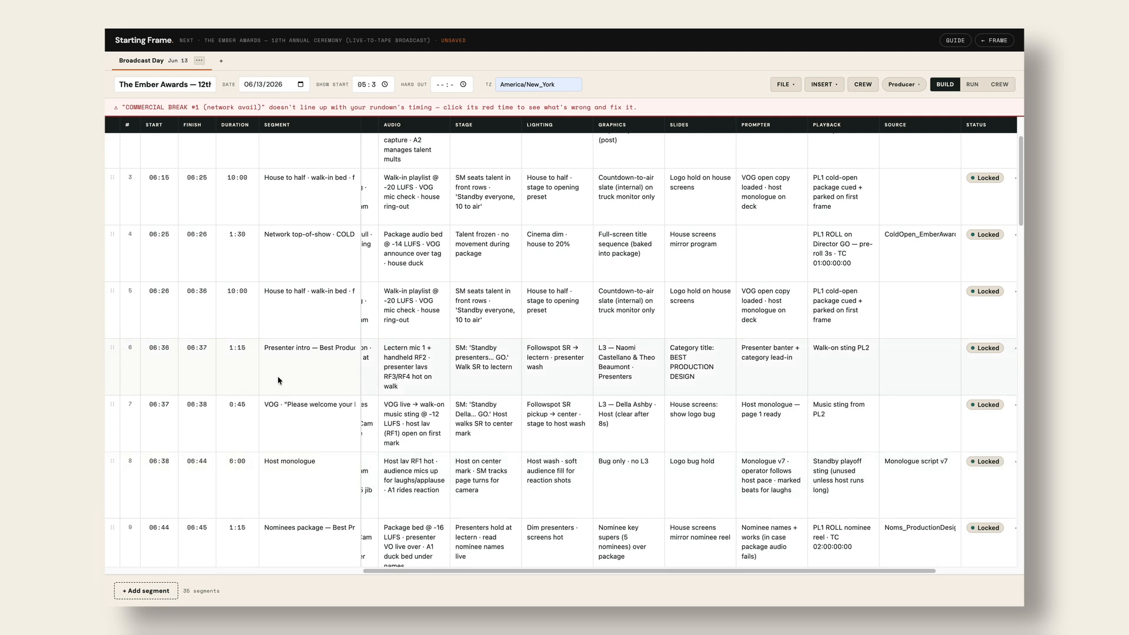
scroll(412, 342, right, 2)
scroll(411, 343, left, 8)
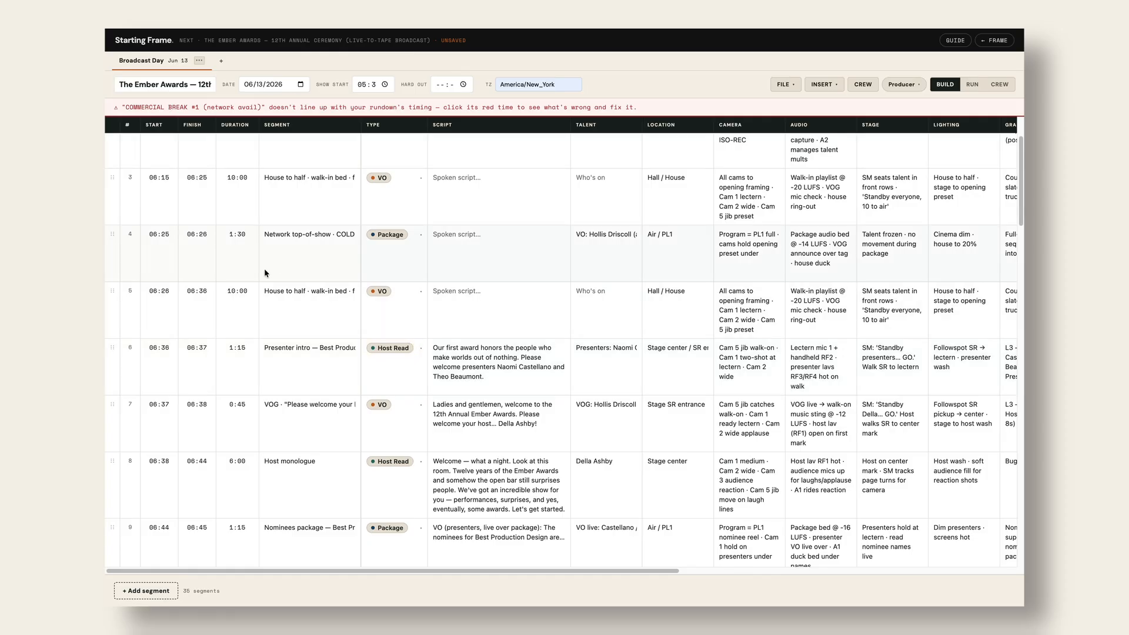
- Re-anchor commercial breaks #1, #2 and #3 to start at 06:49, 07:04 and 07:36
scroll(311, 210, up, 3)
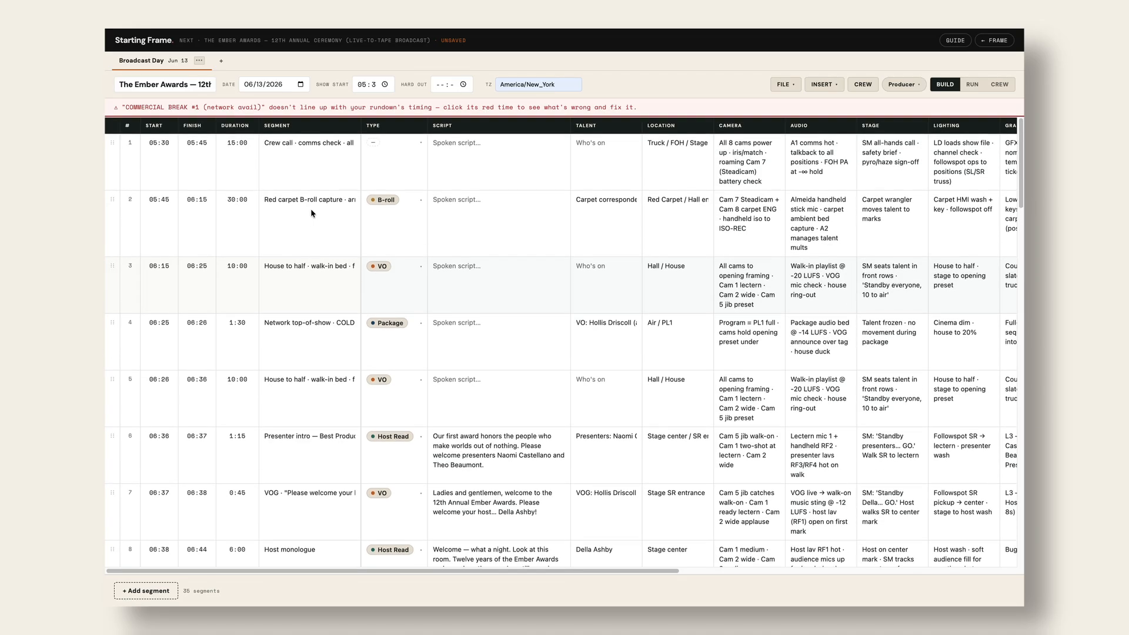
click(451, 84)
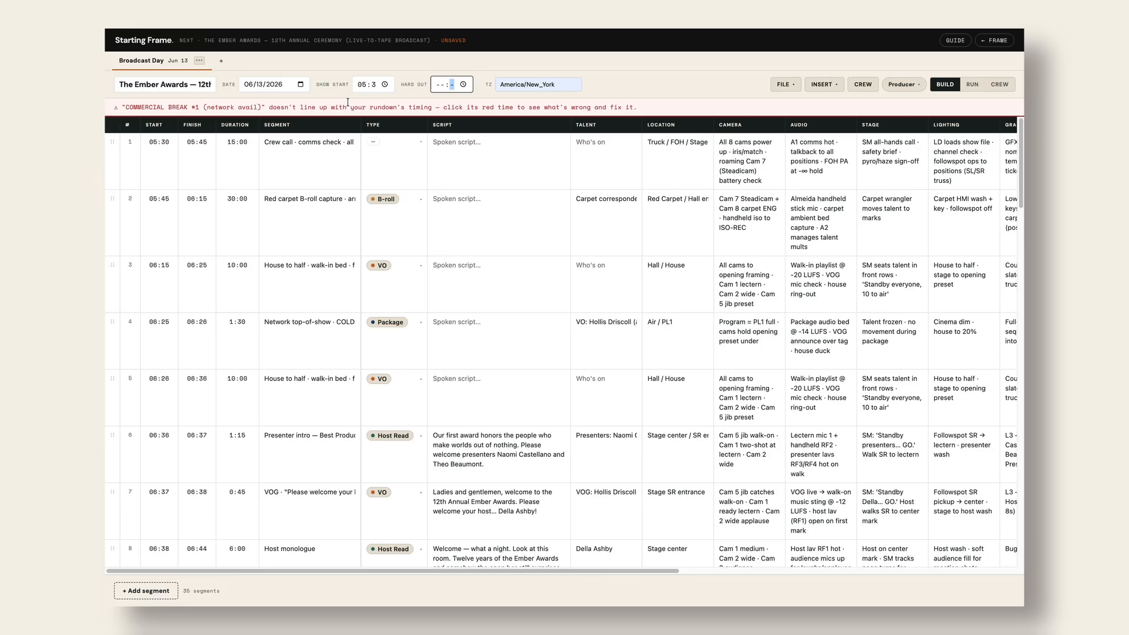
scroll(295, 178, down, 8)
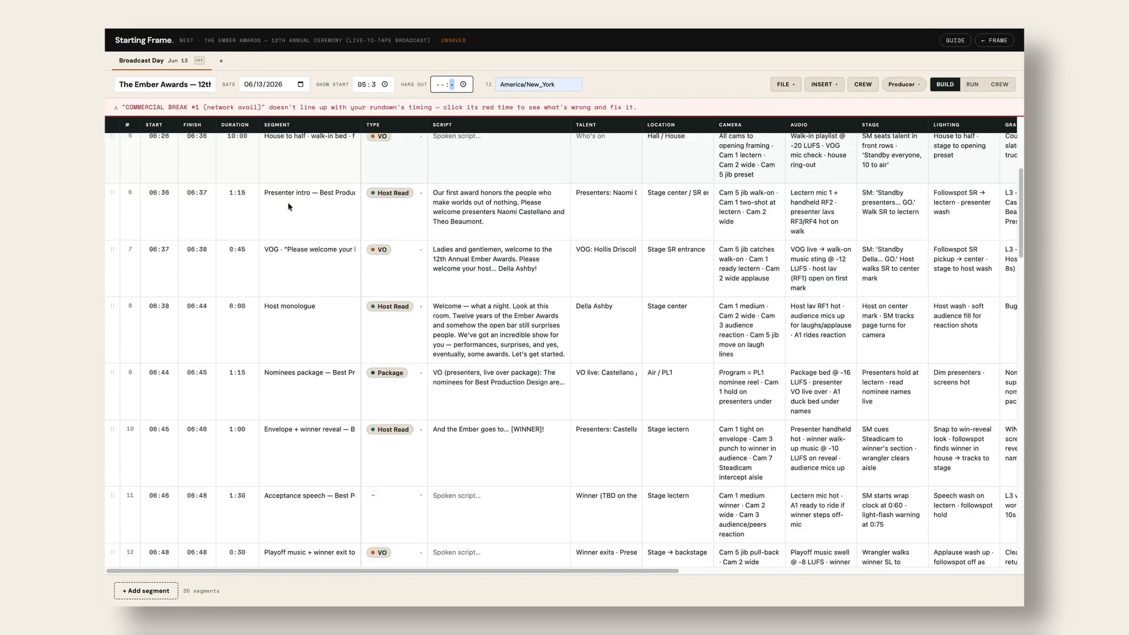
scroll(288, 202, down, 3)
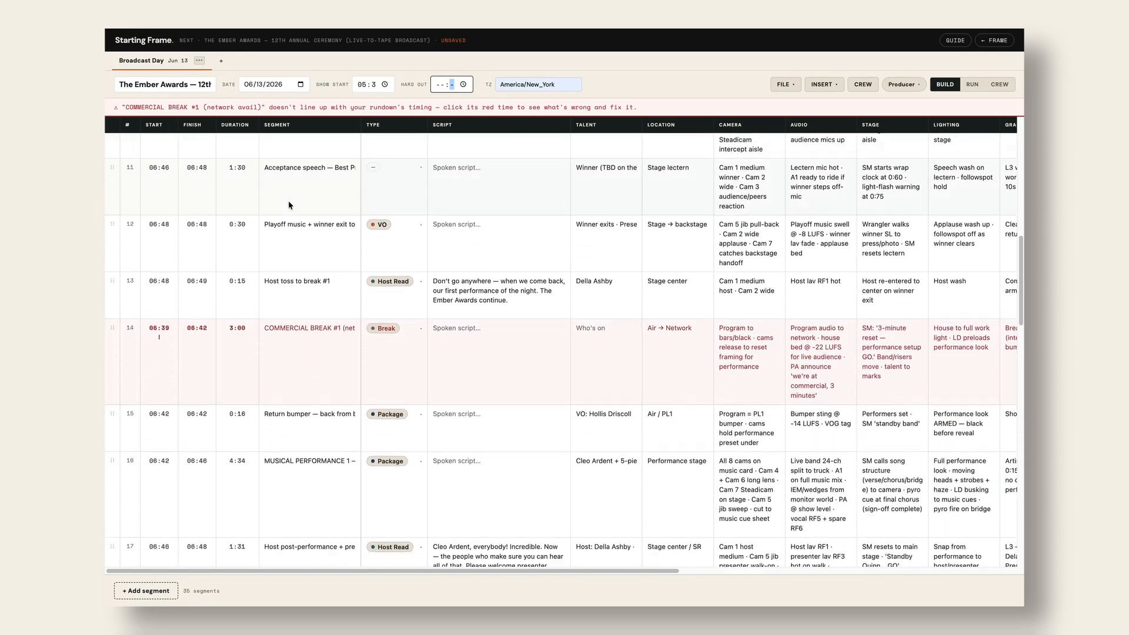
click(159, 328)
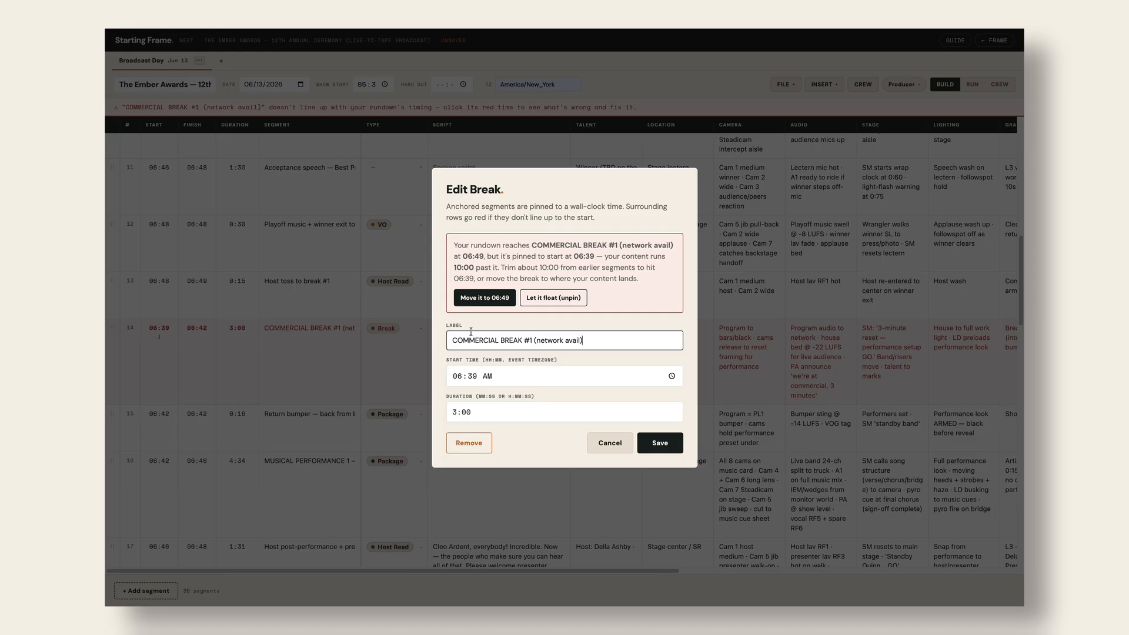
click(492, 299)
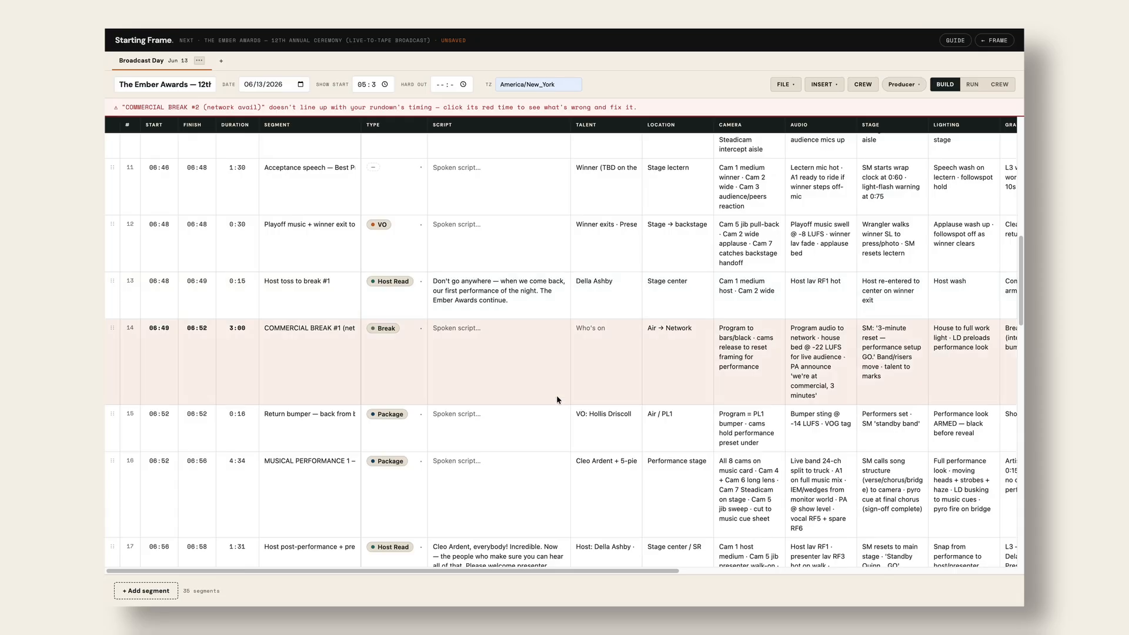
scroll(219, 370, down, 8)
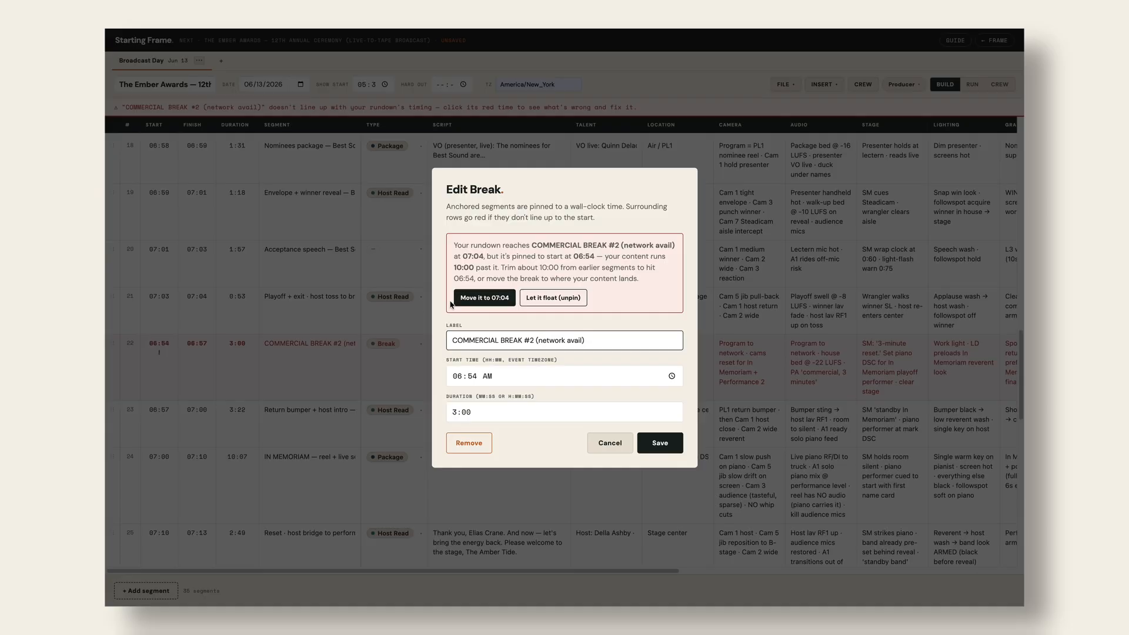
click(484, 298)
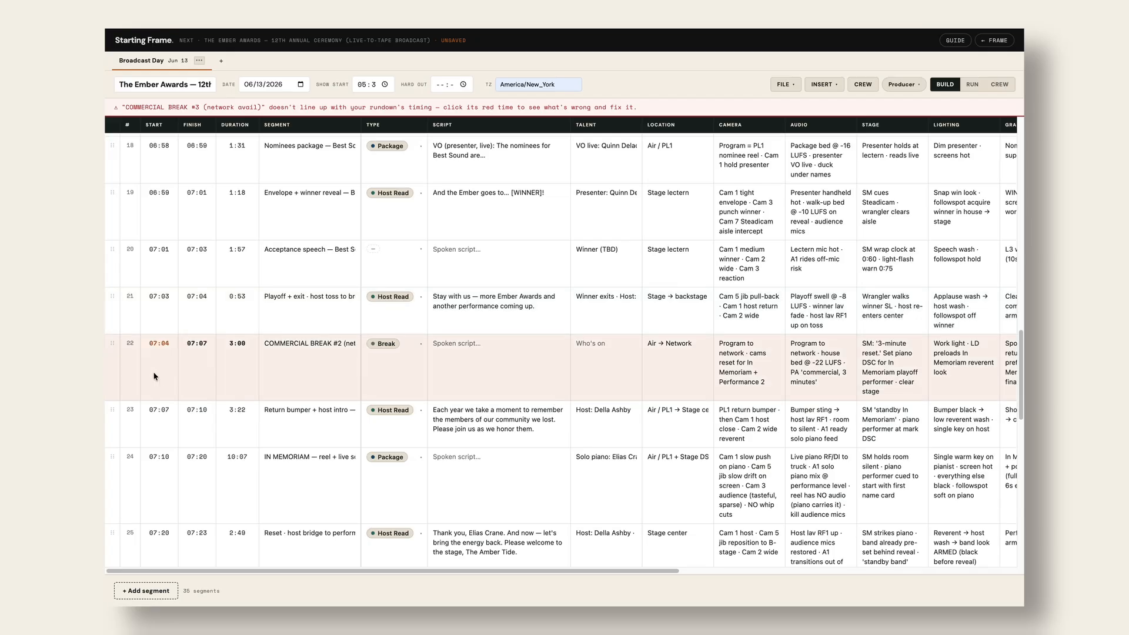
scroll(156, 373, down, 8)
click(159, 300)
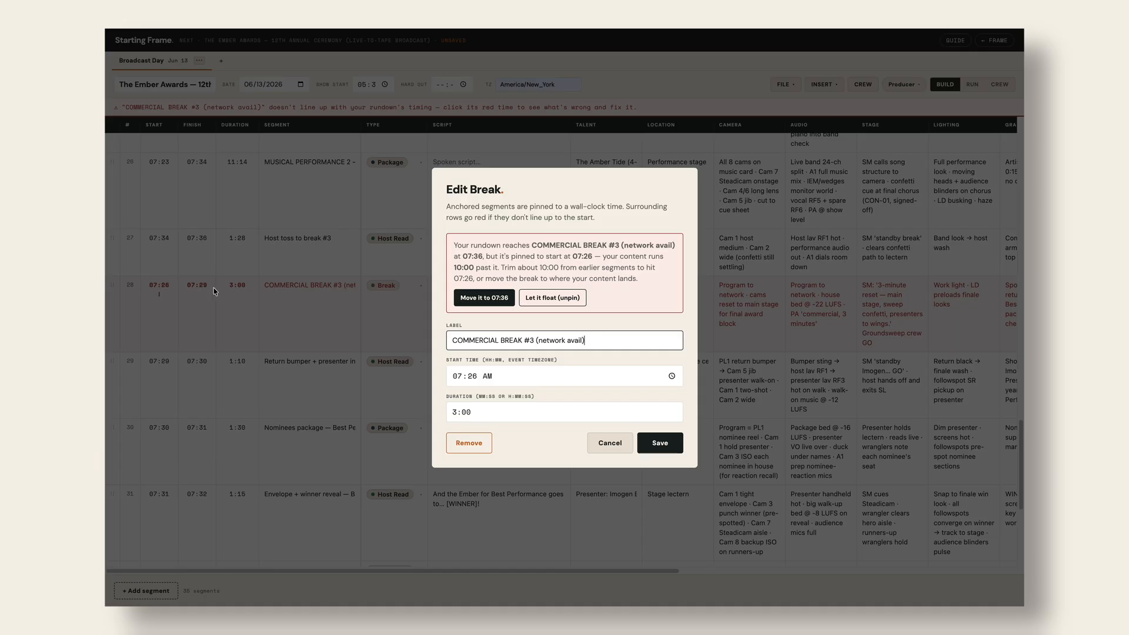
click(486, 302)
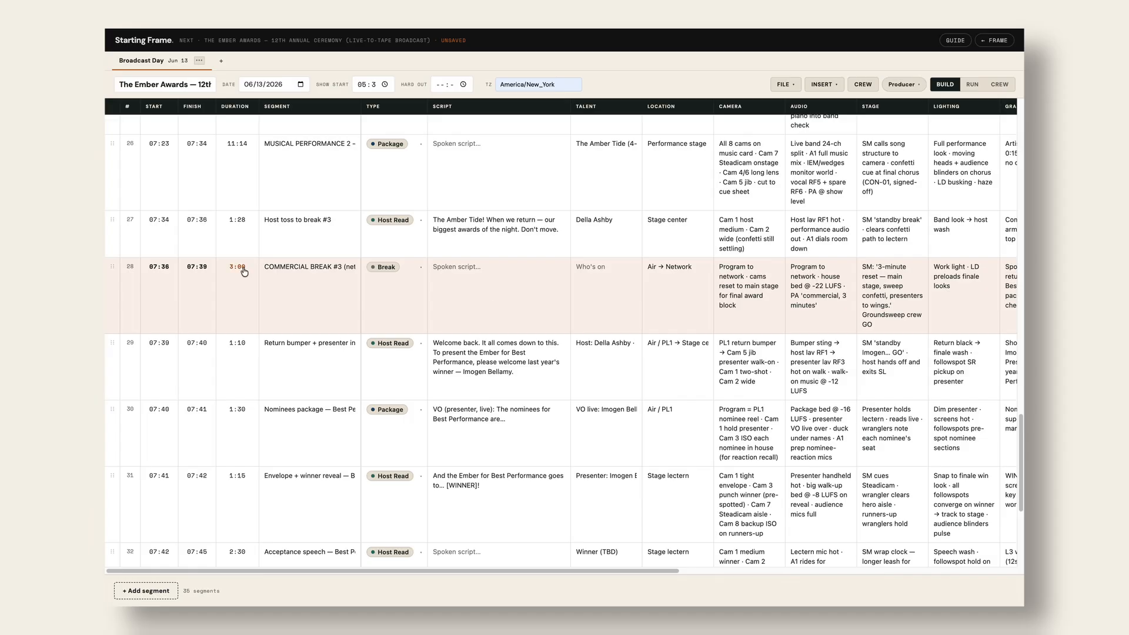
scroll(198, 185, up, 20)
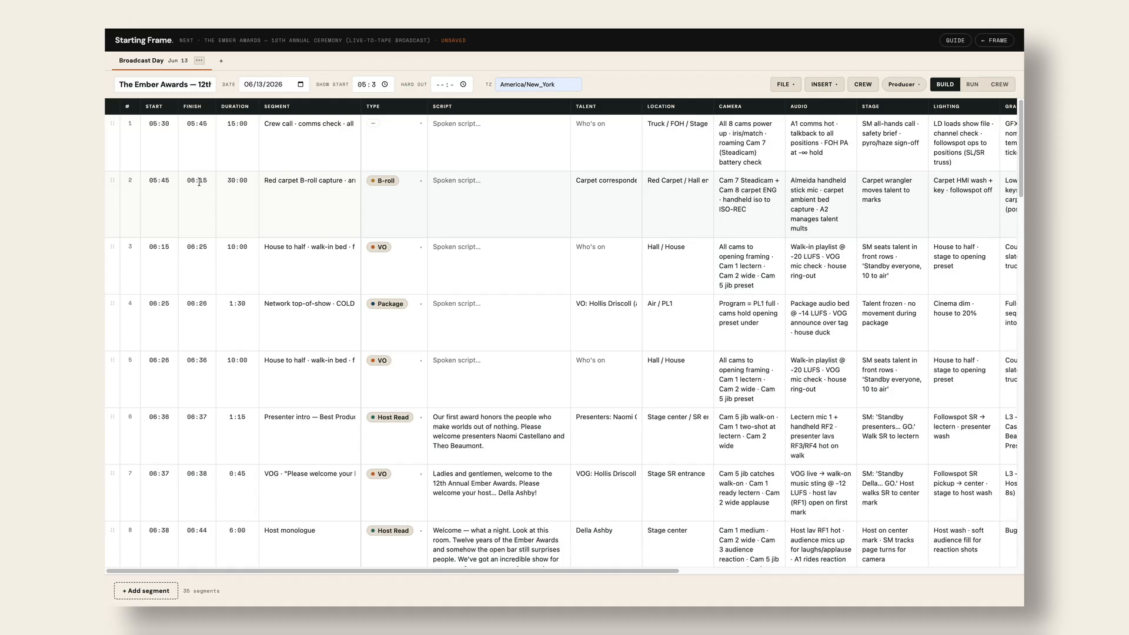
- Set the hard out to 08:42 AM, so the 07:48 planned end runs 53:45 under
click(463, 84)
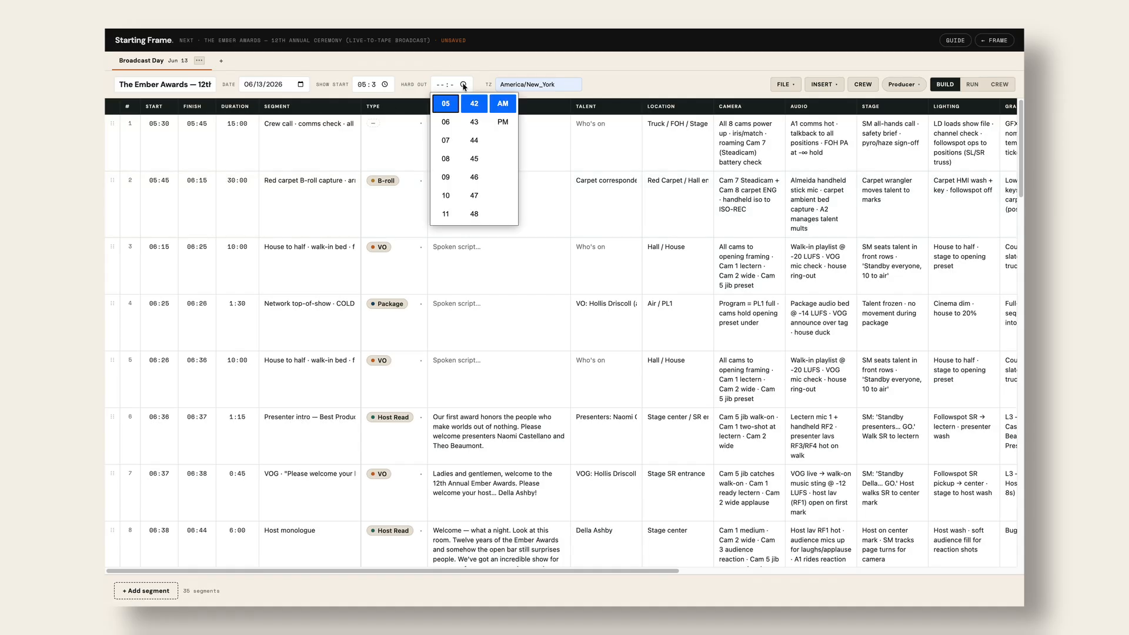
click(615, 77)
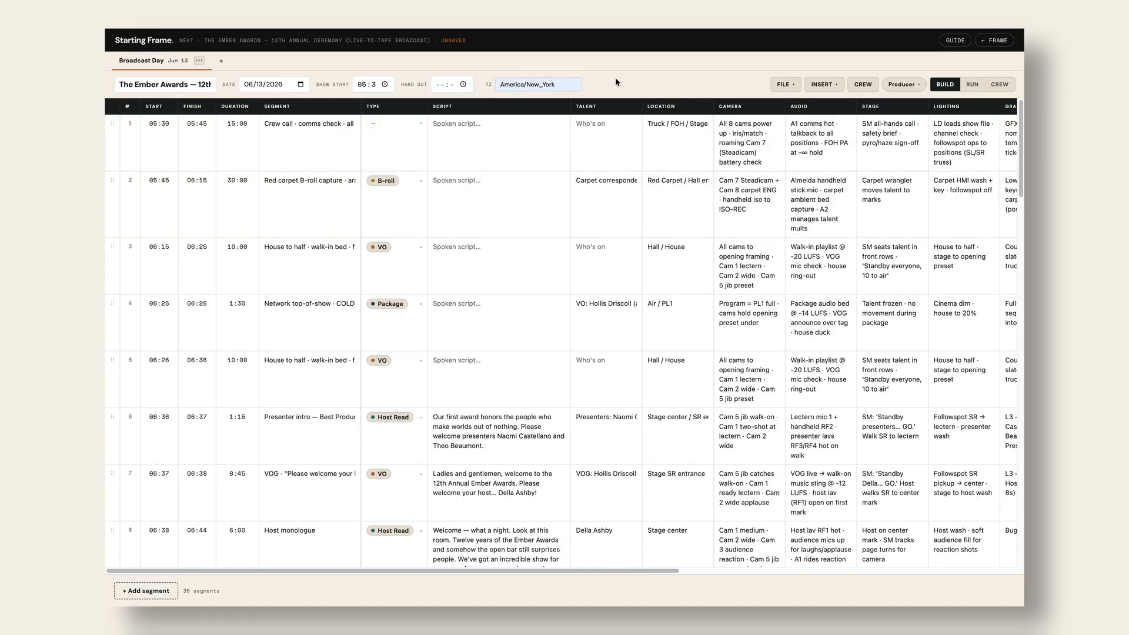
click(463, 84)
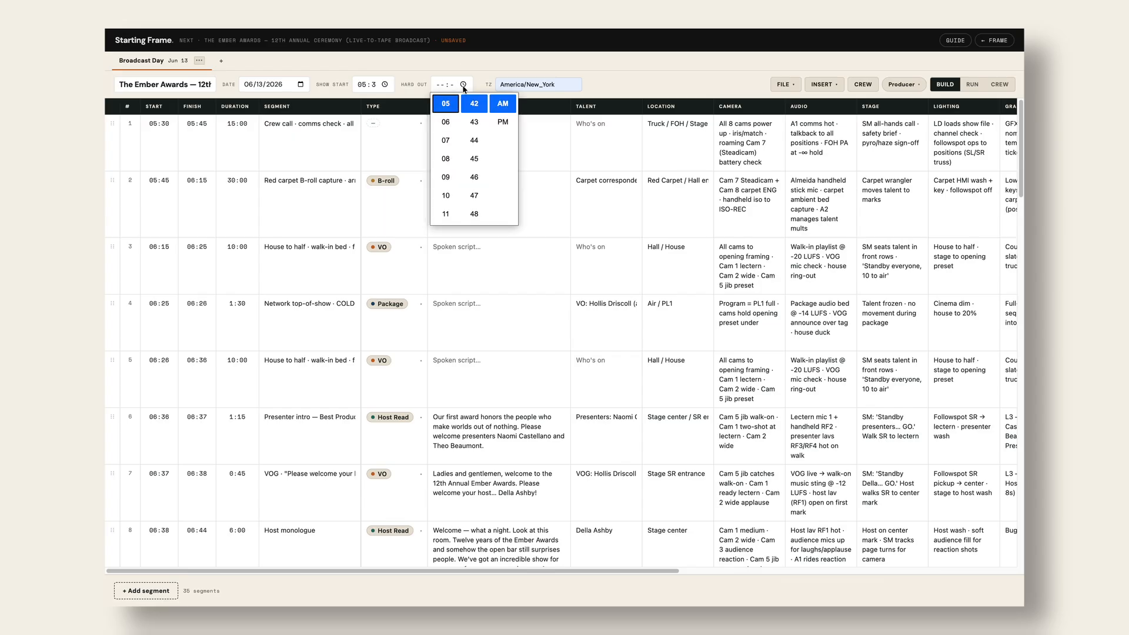
click(445, 215)
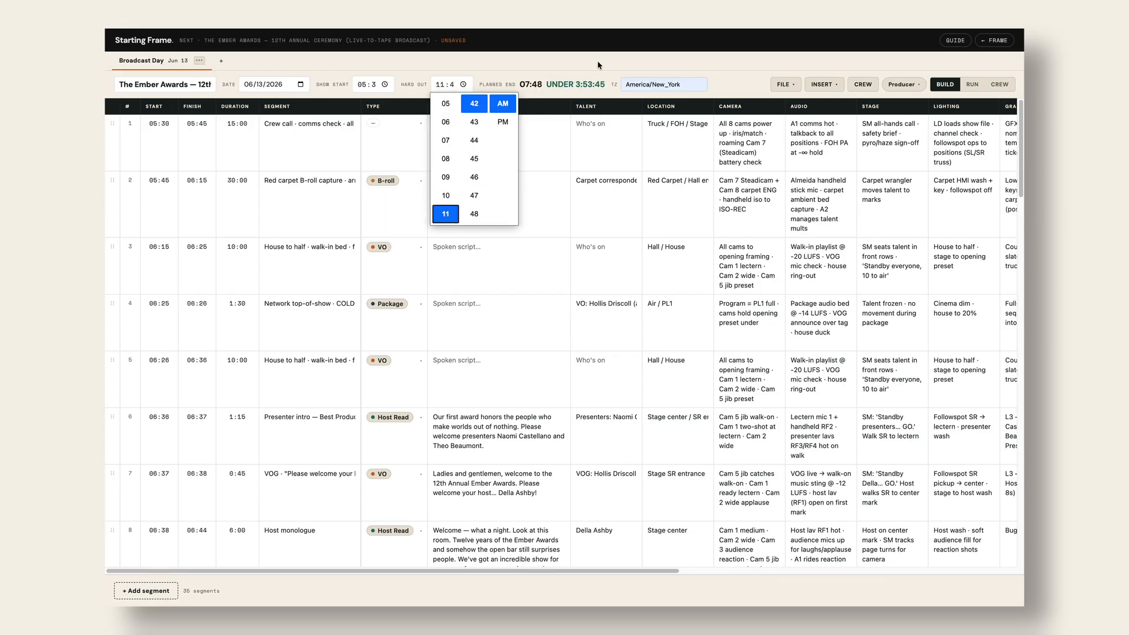
click(446, 178)
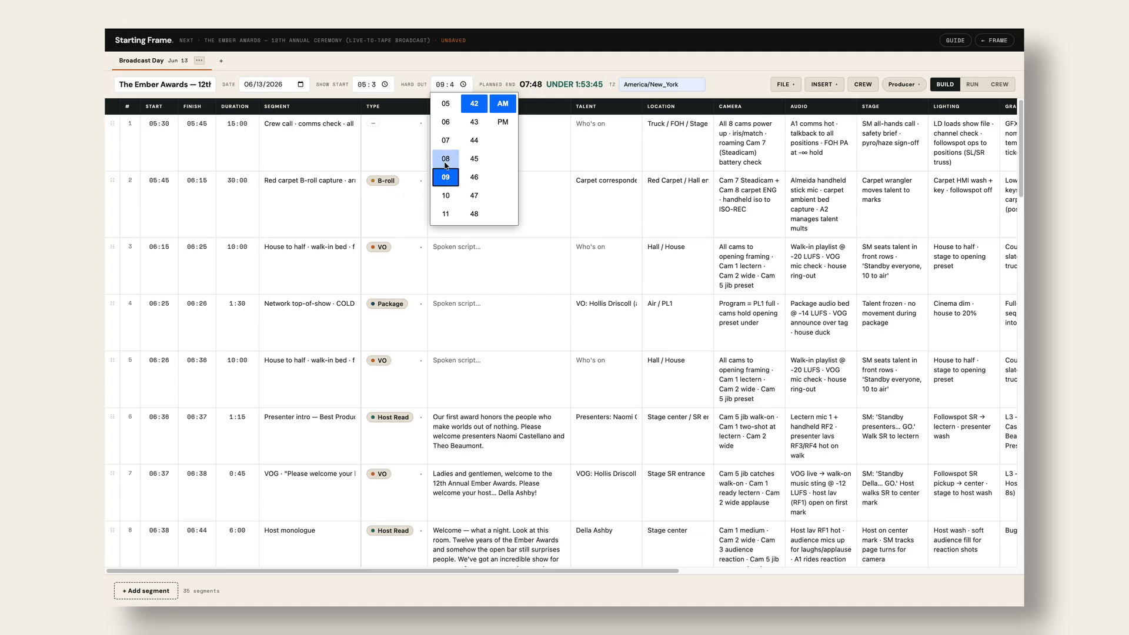
click(446, 160)
click(446, 141)
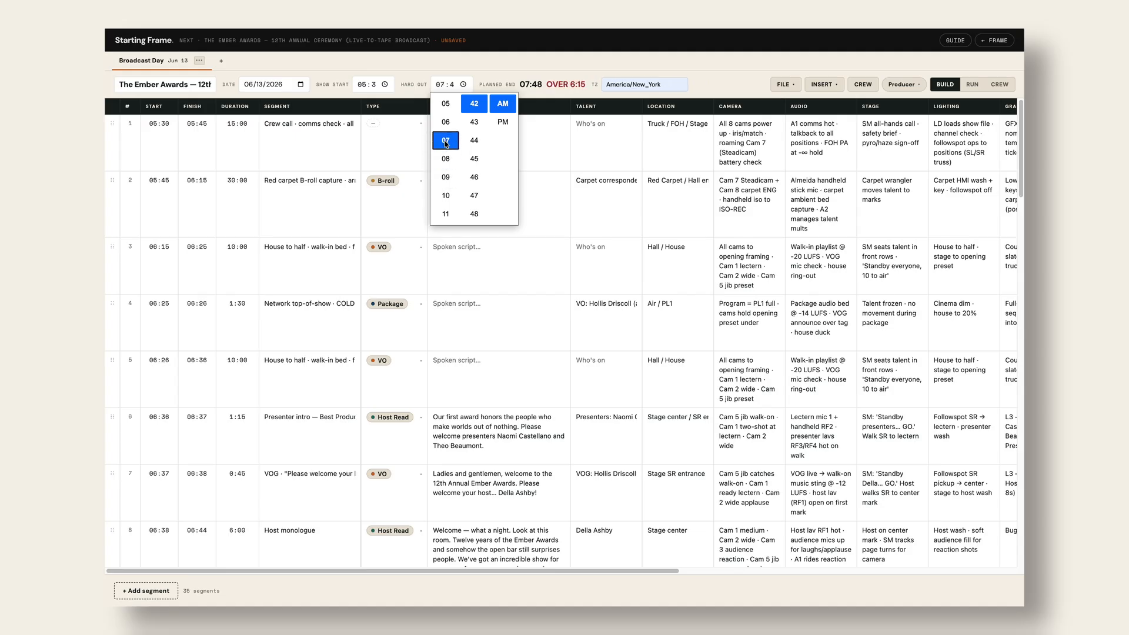
click(445, 160)
click(374, 184)
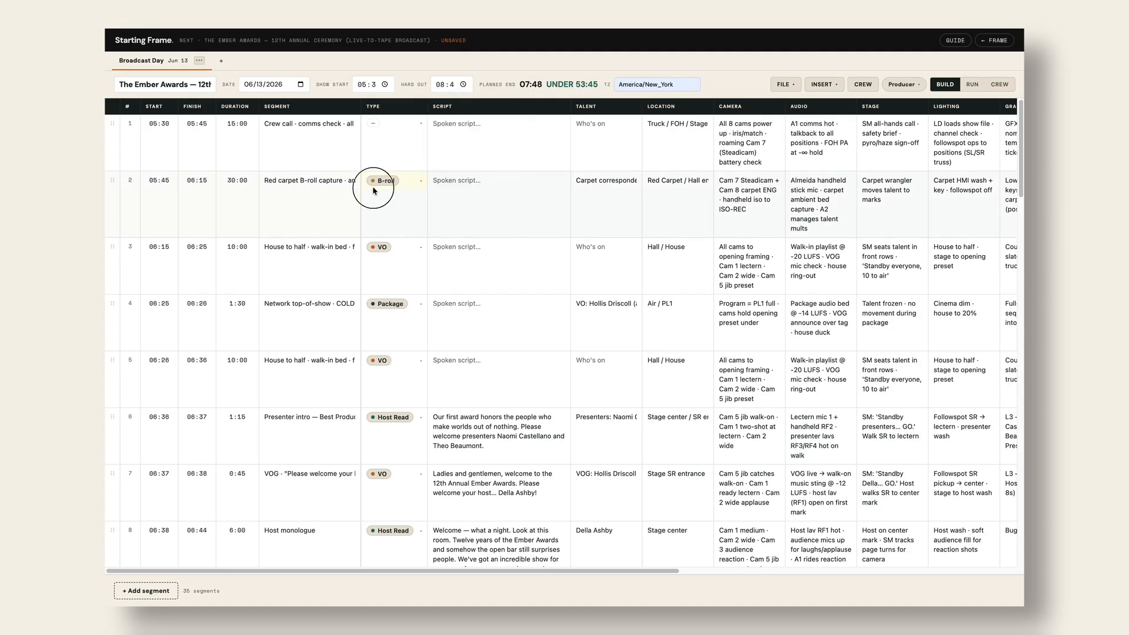
click(328, 204)
scroll(255, 246, down, 5)
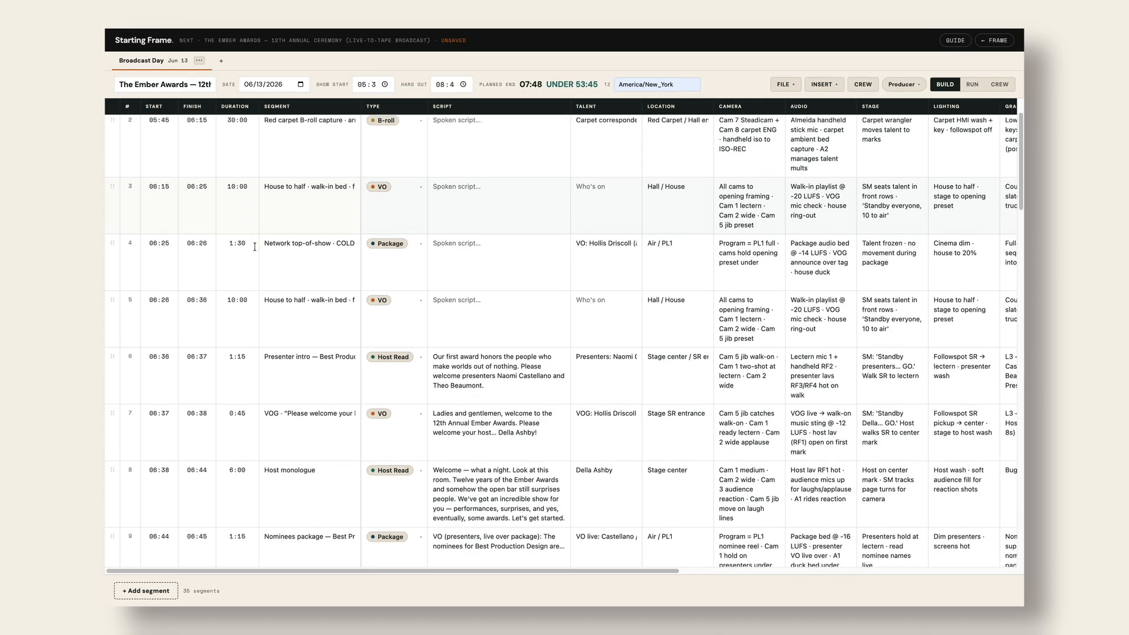
scroll(255, 246, down, 5)
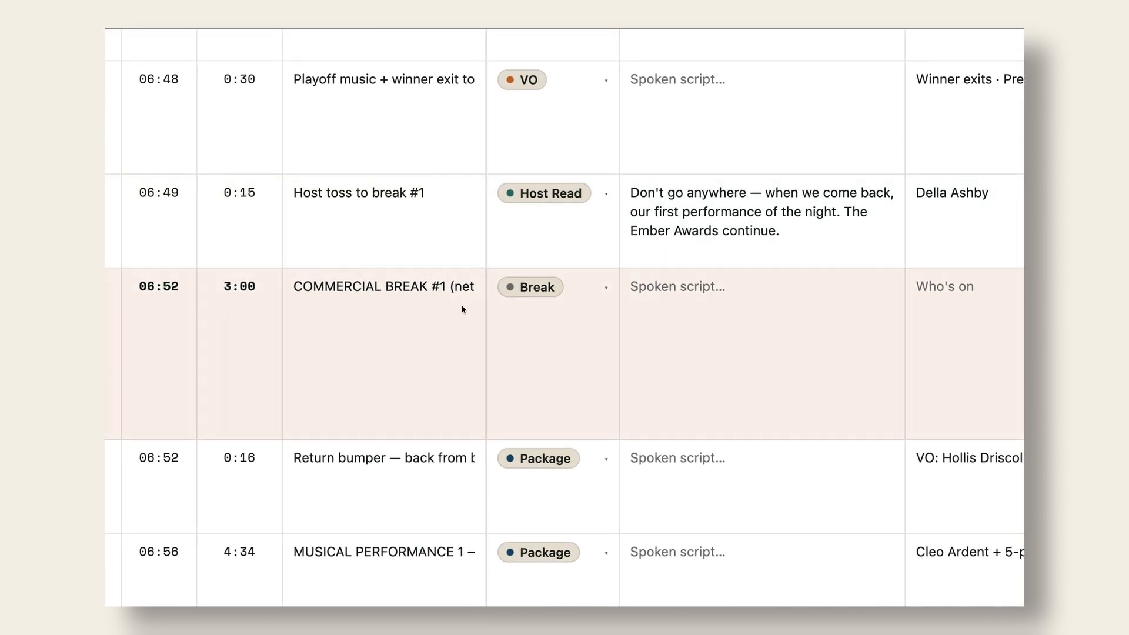
scroll(463, 305, right, 3)
scroll(463, 306, up, 1)
scroll(464, 305, right, 2)
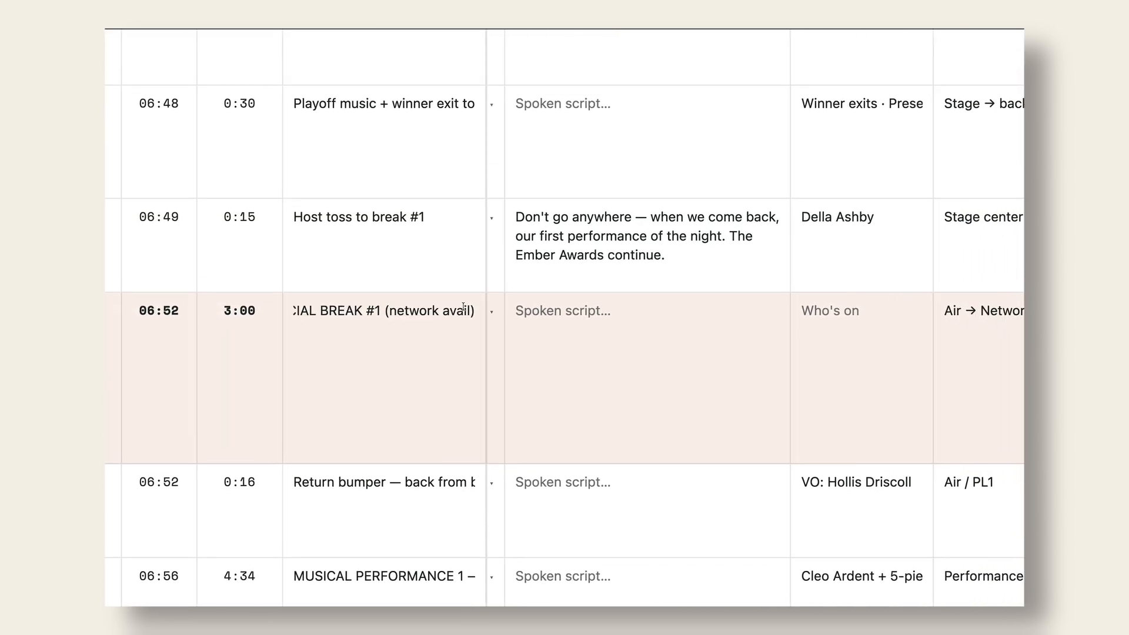
scroll(579, 343, right, 15)
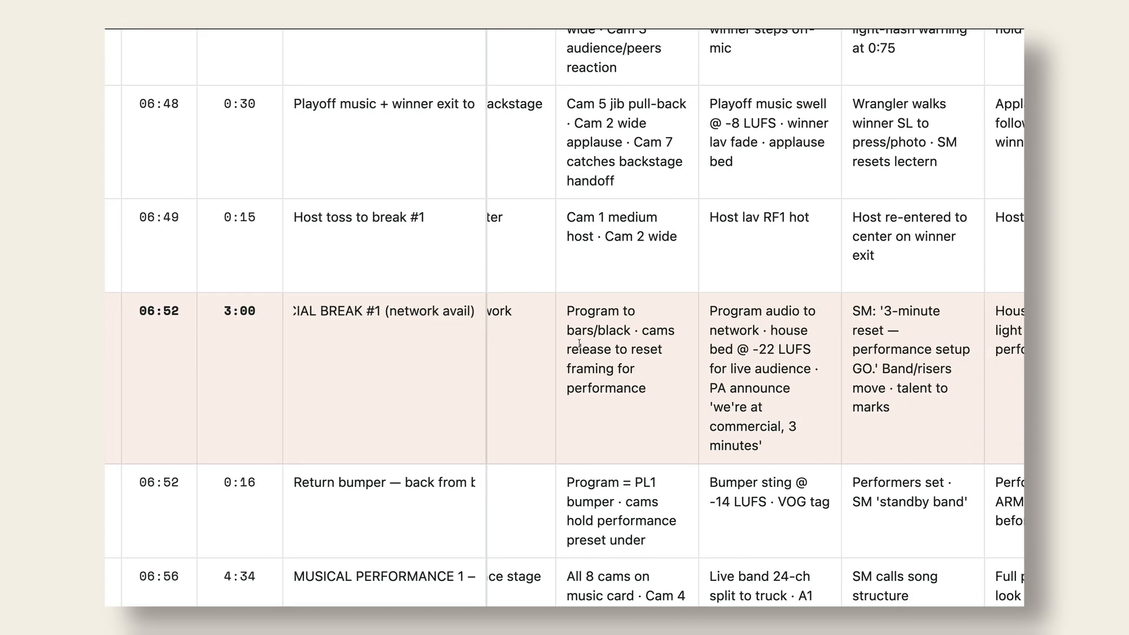
scroll(579, 343, right, 4)
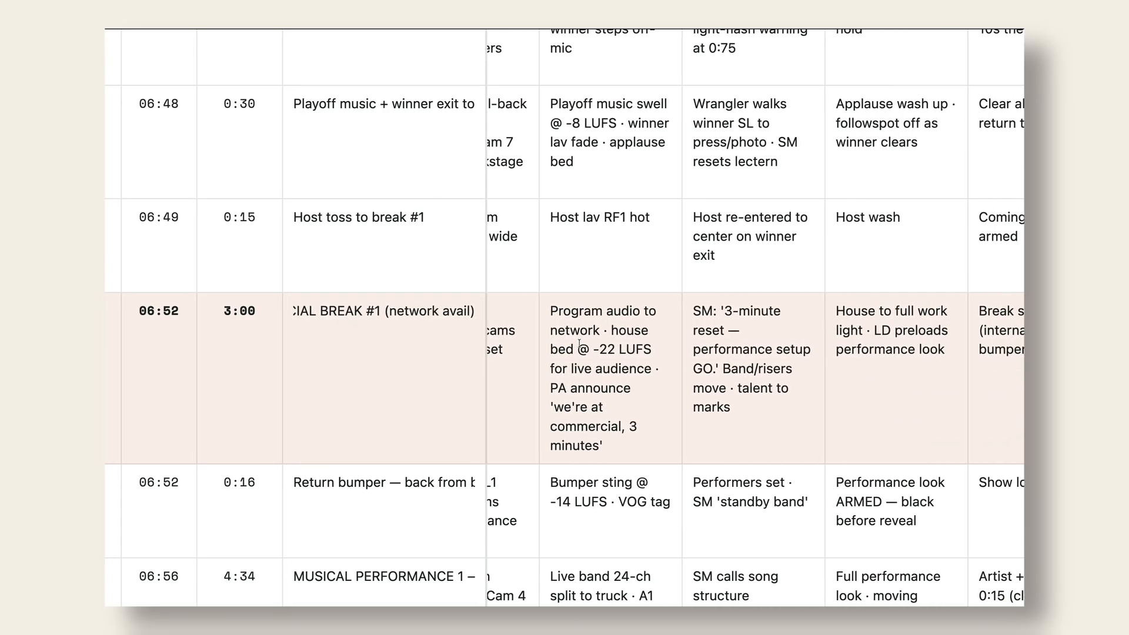
scroll(579, 343, right, 7)
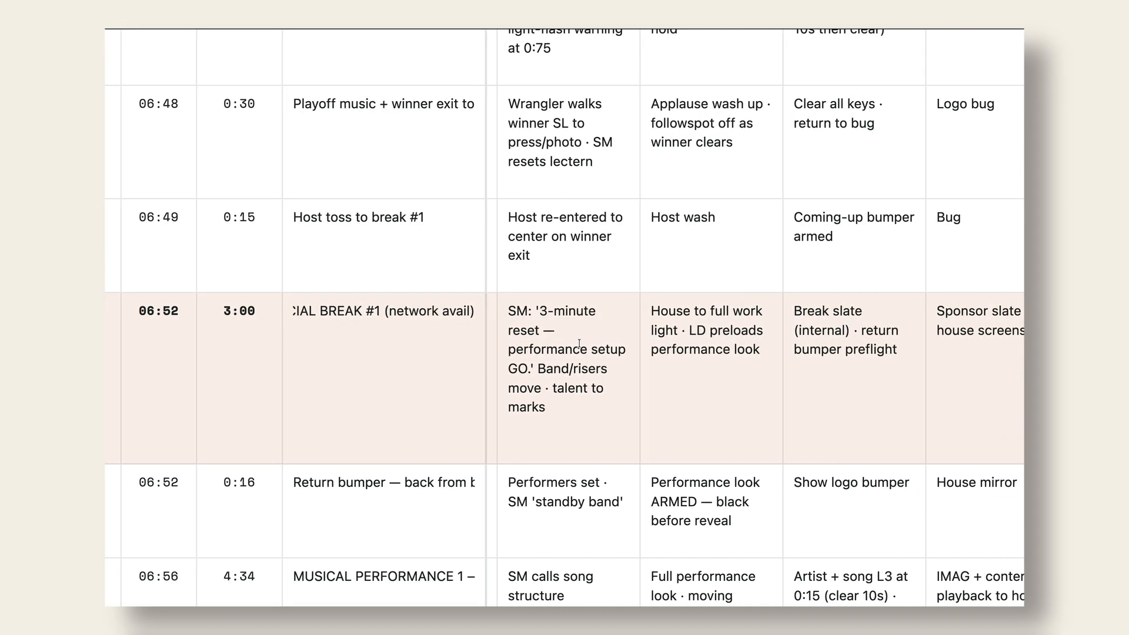
scroll(579, 344, right, 1)
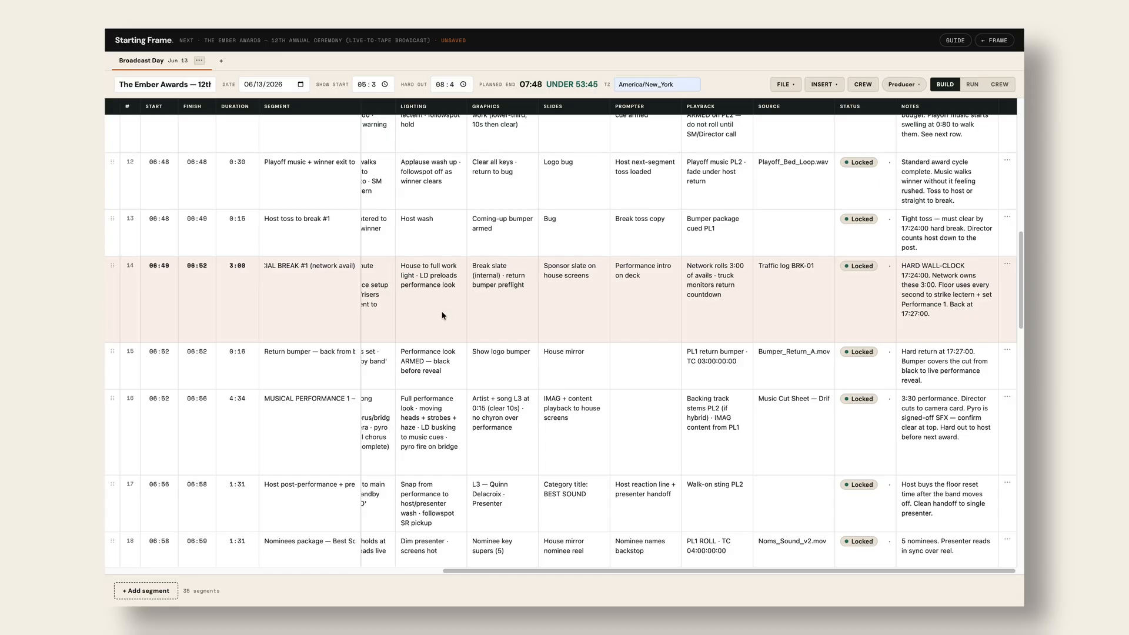
scroll(443, 315, left, 15)
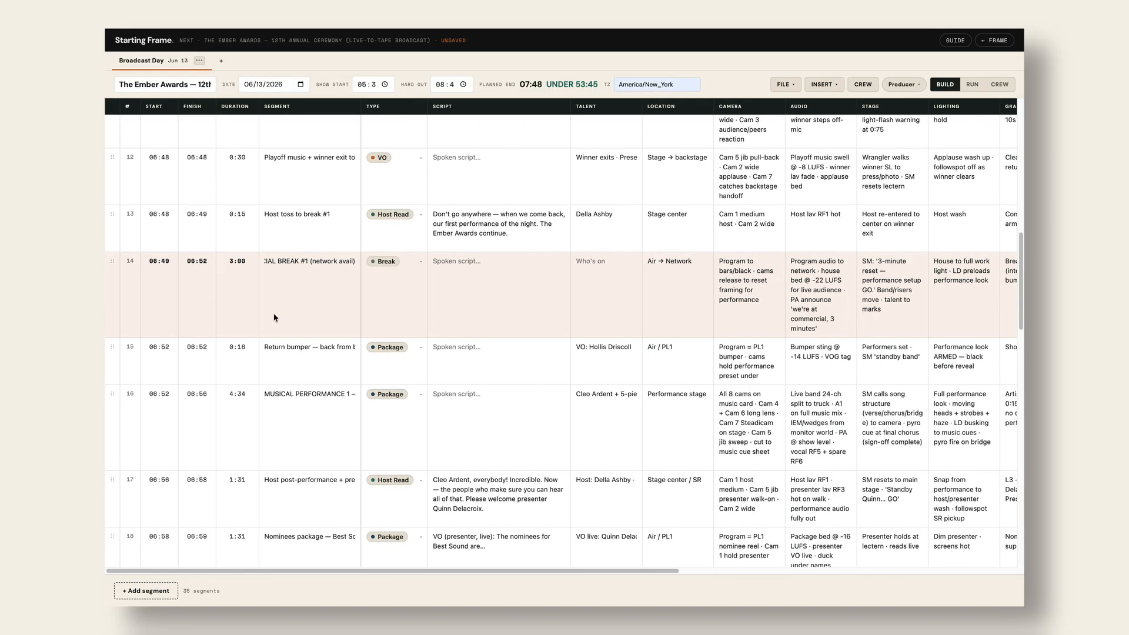
click(158, 263)
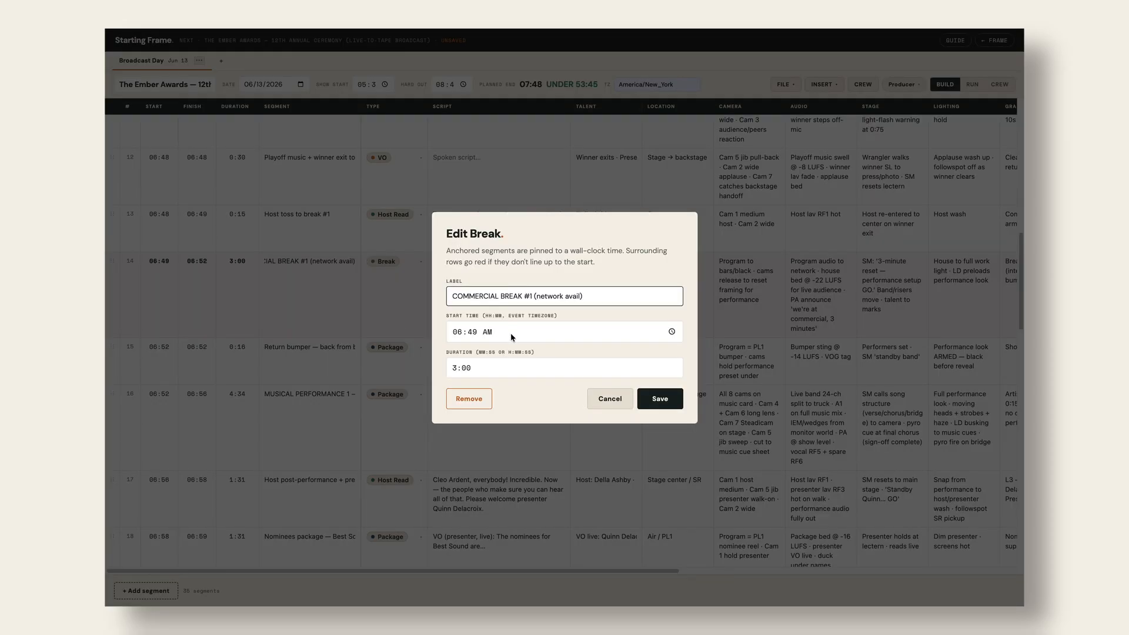
click(608, 400)
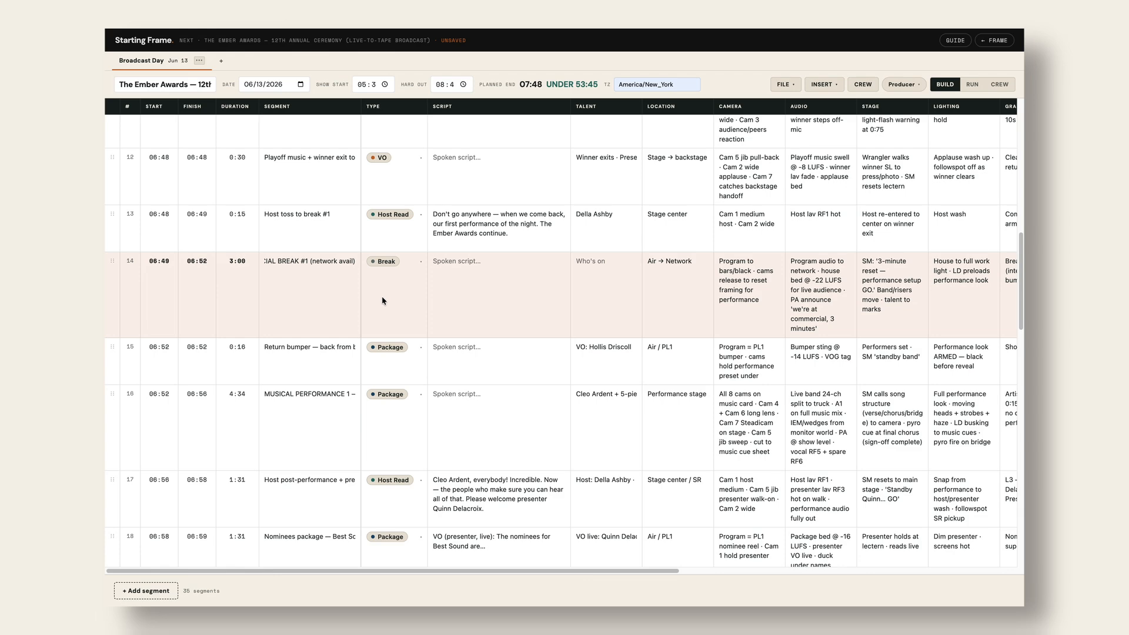
scroll(382, 299, down, 5)
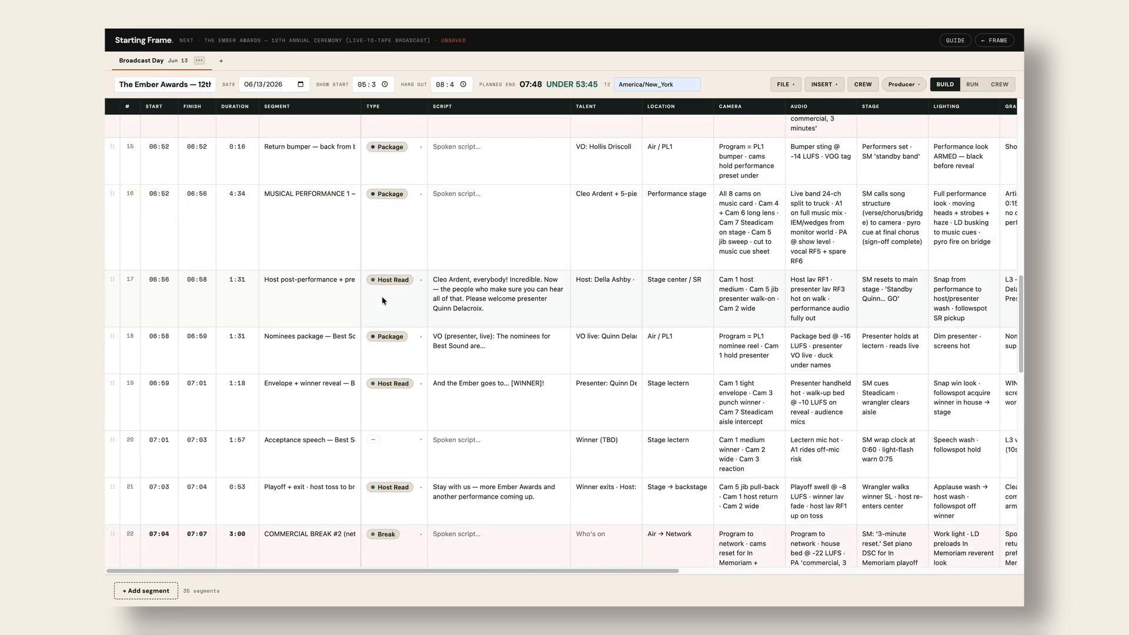
scroll(382, 300, down, 6)
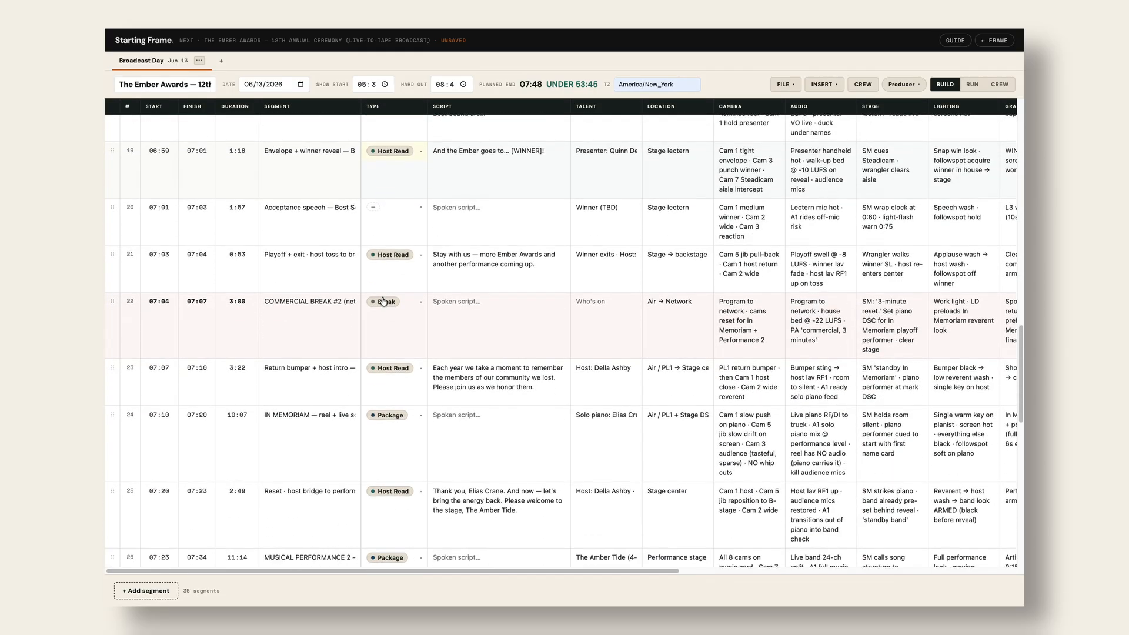
scroll(382, 301, down, 1)
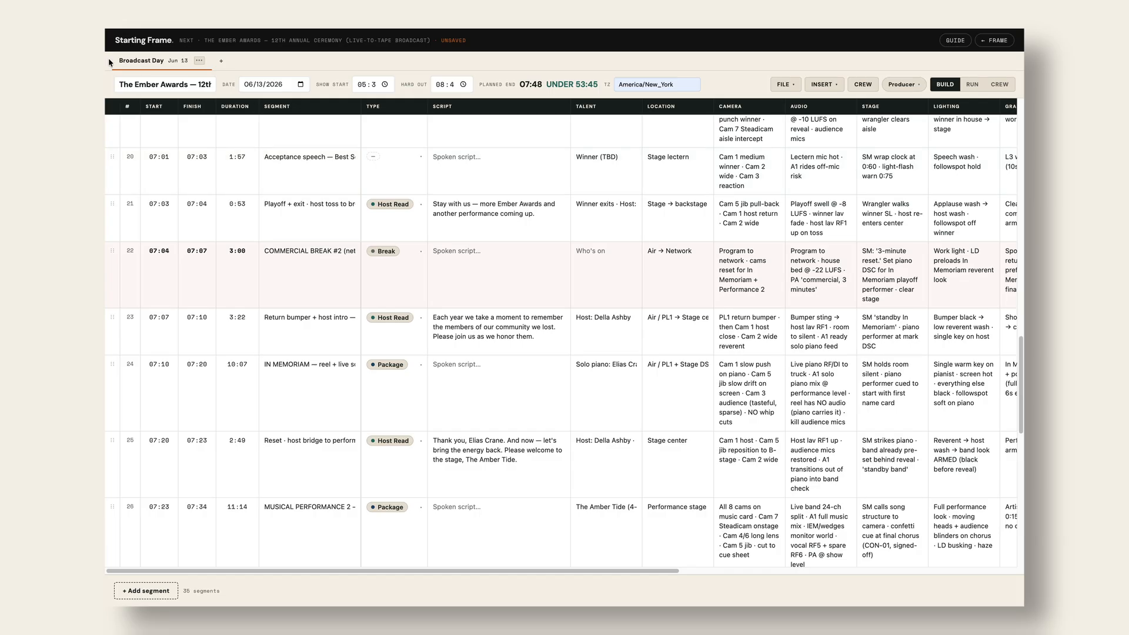
- Add an empty Day 2 (Jun 14) tab, then return to the Broadcast Day rundown
click(221, 62)
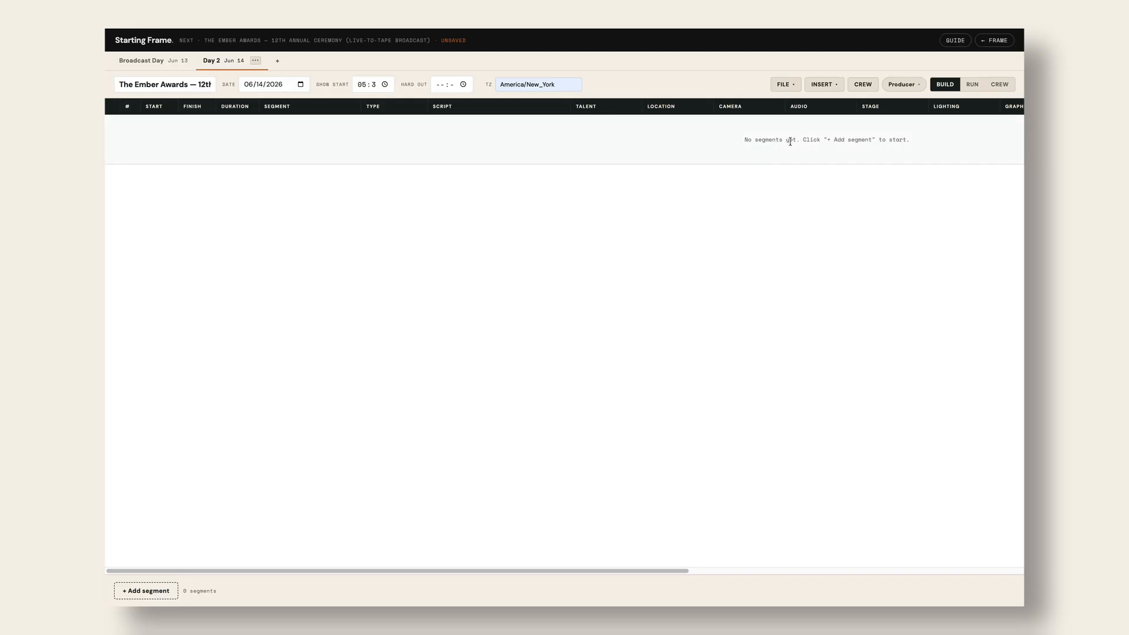
click(154, 63)
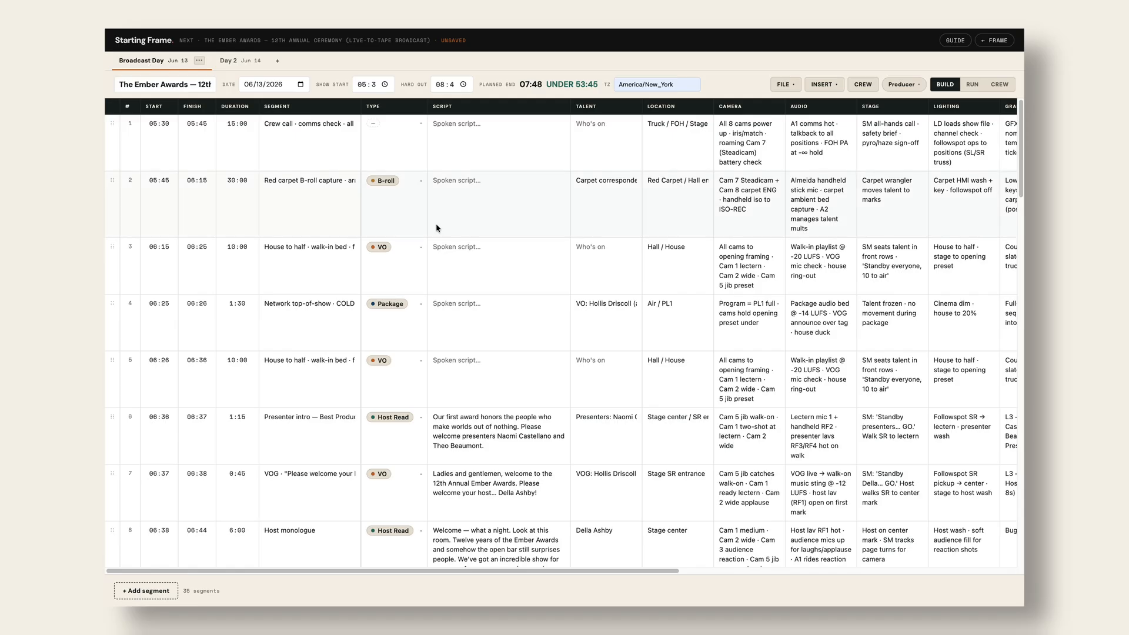
scroll(510, 216, down, 1)
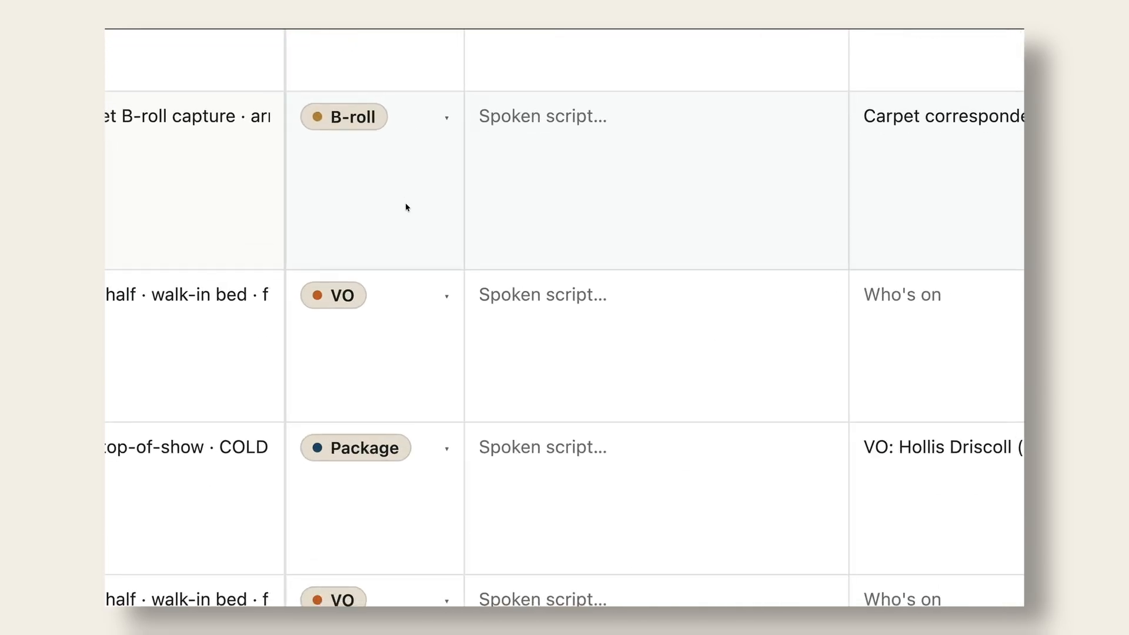
scroll(405, 207, down, 2)
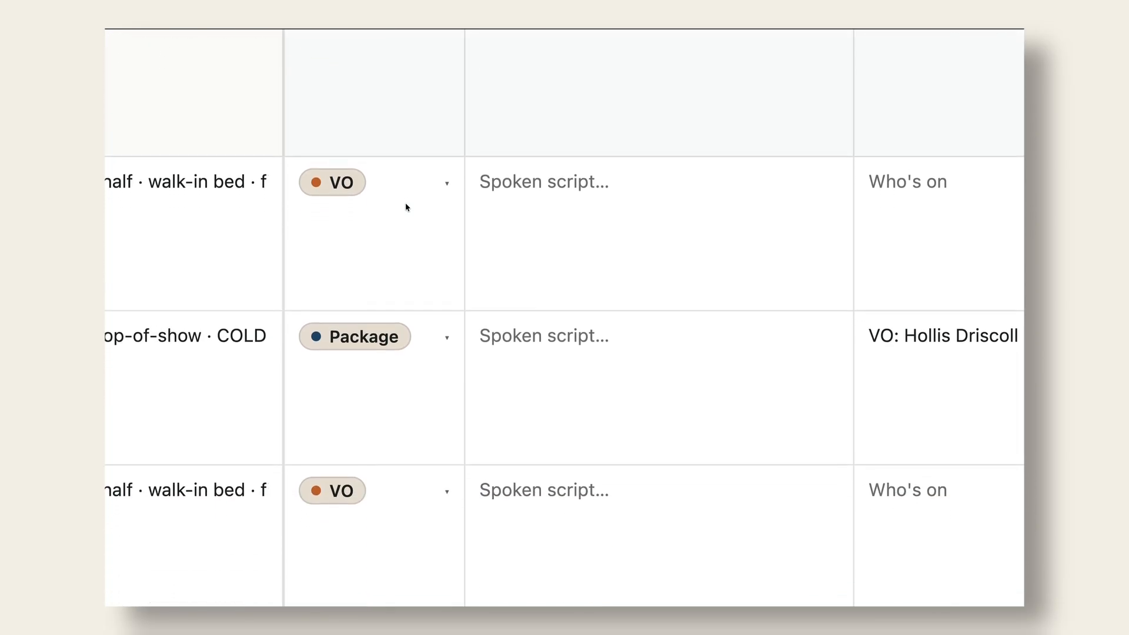
scroll(406, 206, down, 3)
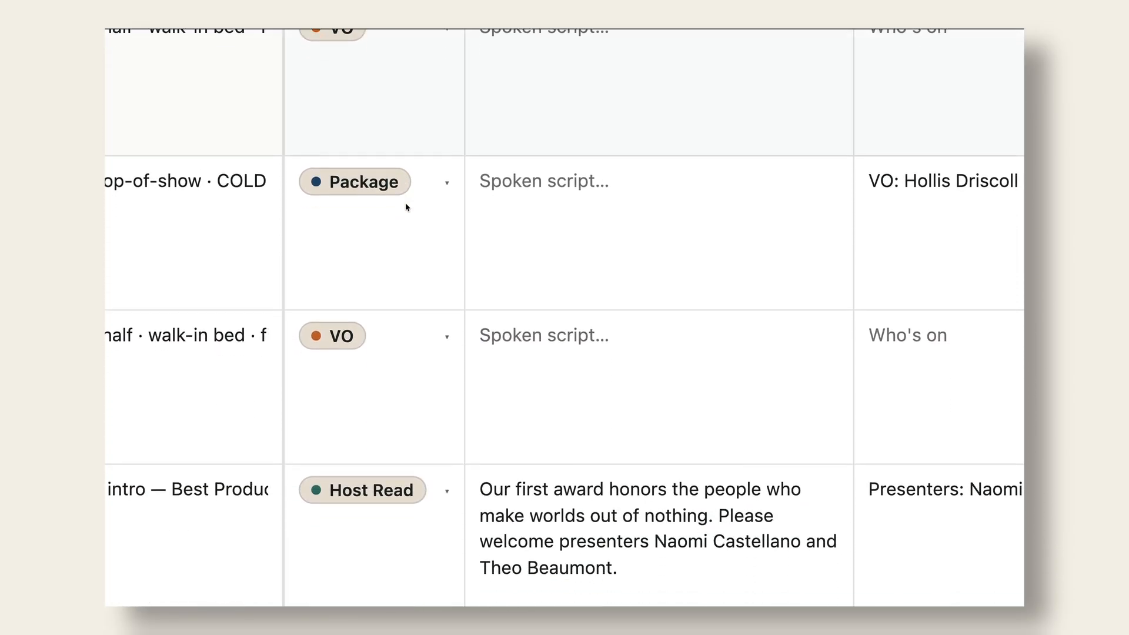
scroll(406, 207, down, 1)
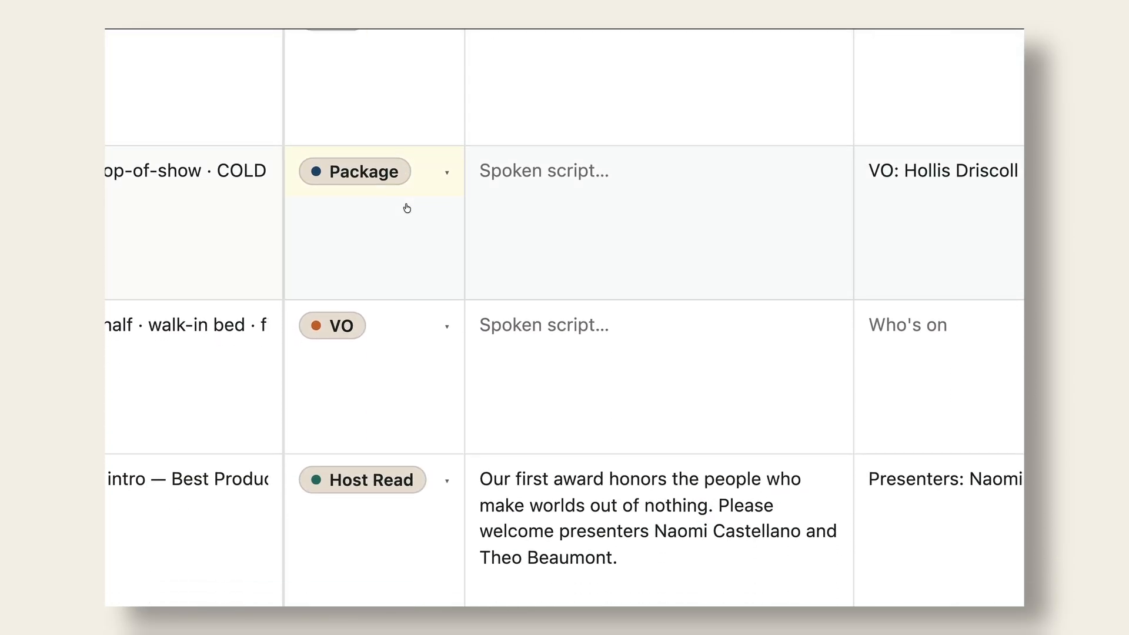
click(382, 174)
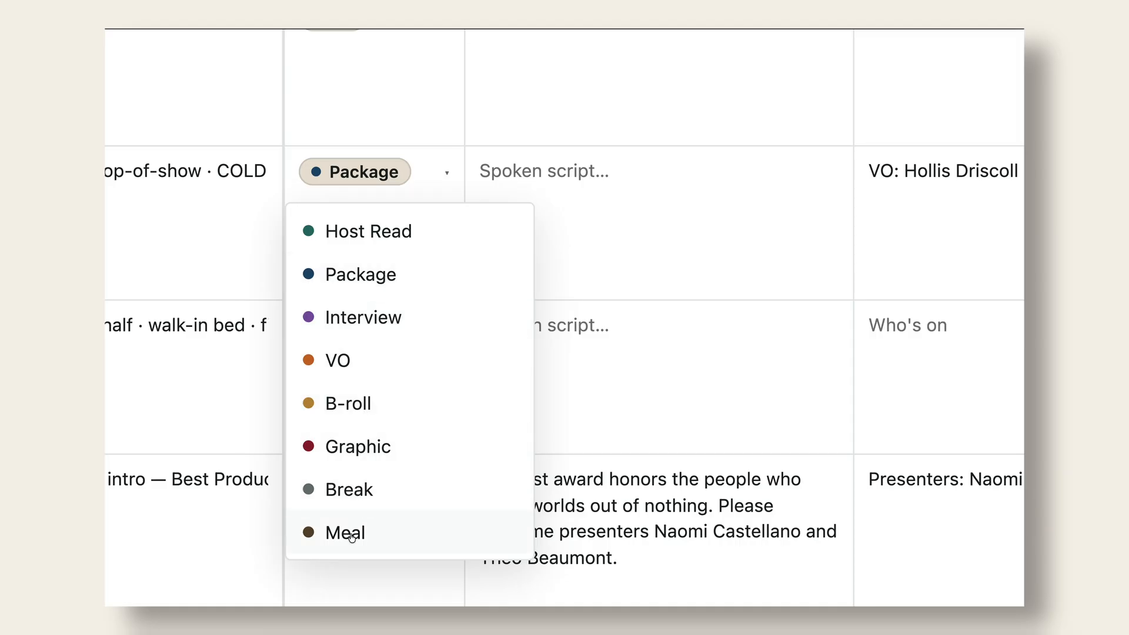
click(607, 228)
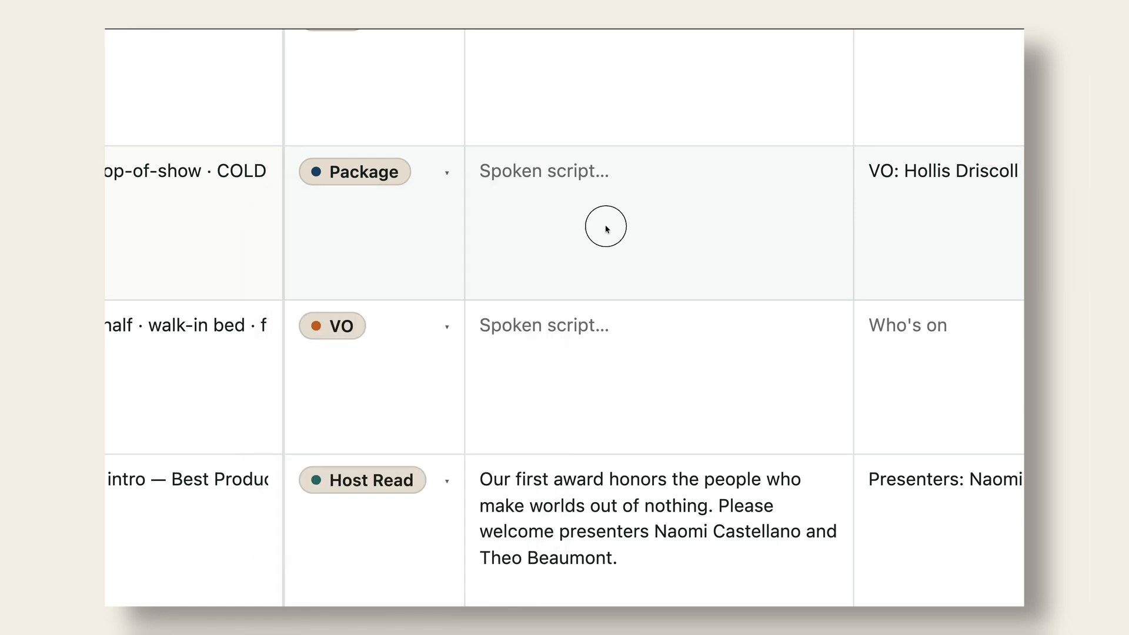
scroll(607, 228, right, 6)
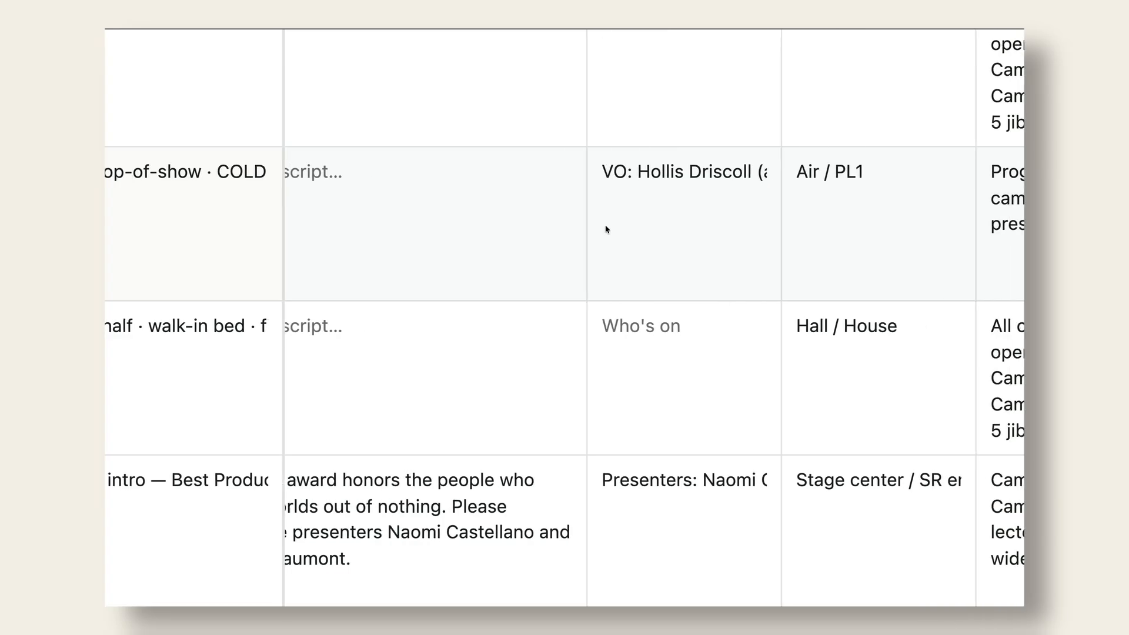
scroll(607, 228, right, 5)
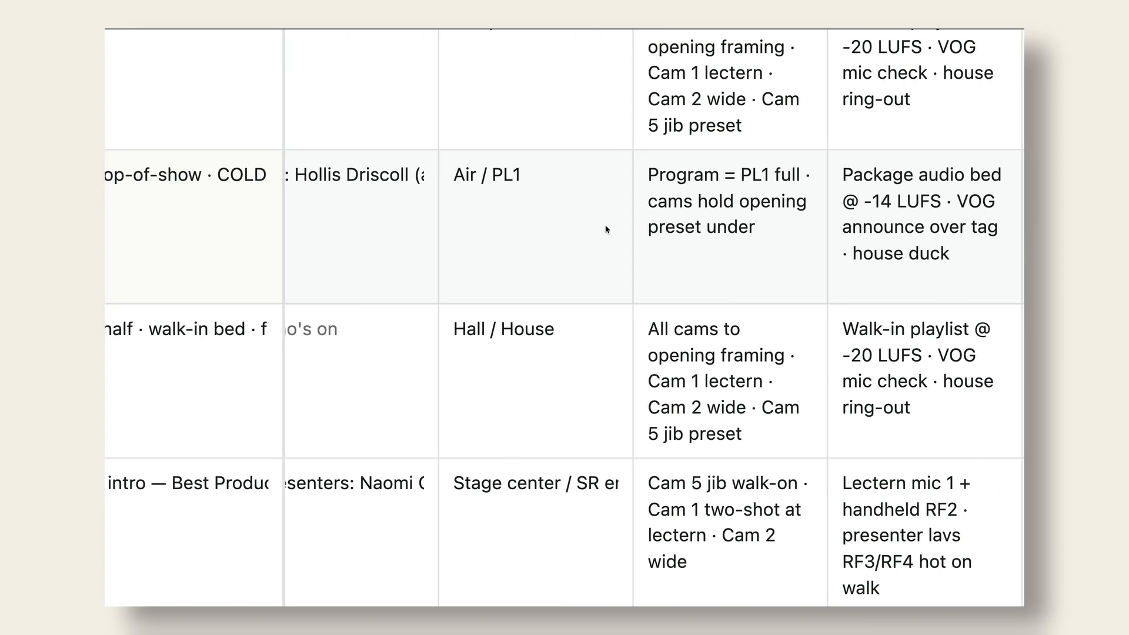
scroll(607, 229, right, 8)
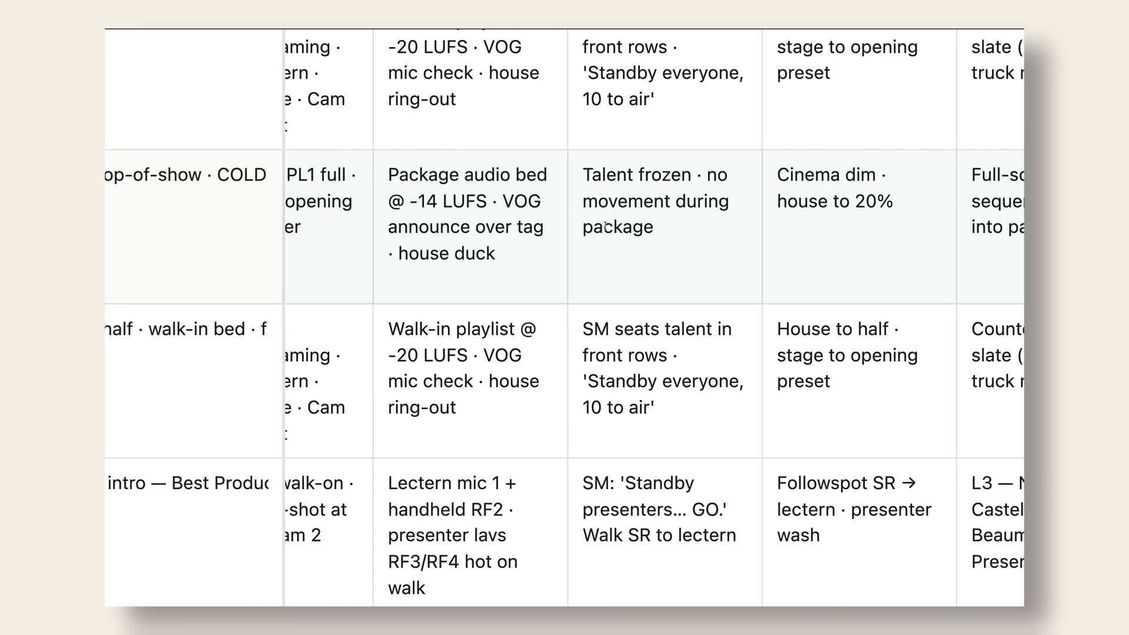
scroll(605, 226, right, 2)
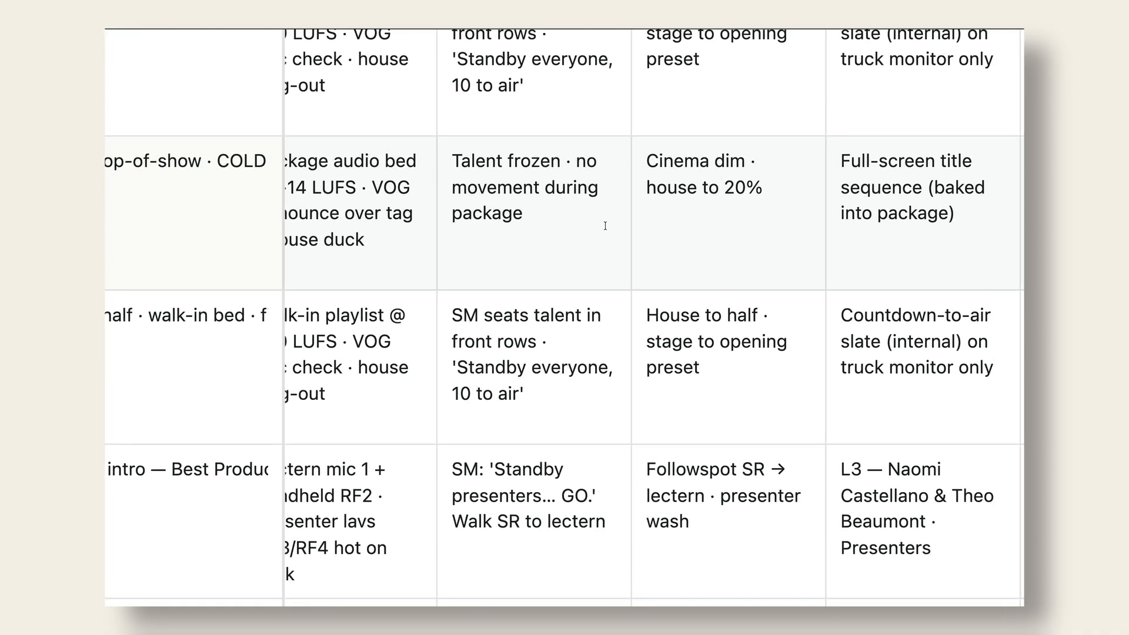
scroll(606, 227, right, 4)
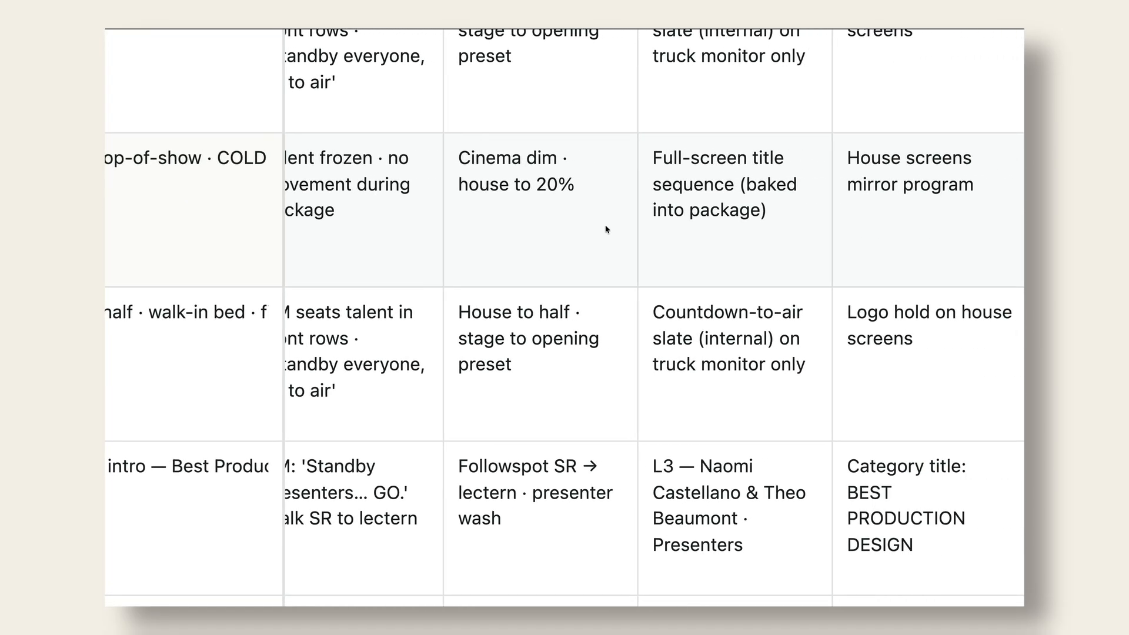
scroll(607, 229, up, 5)
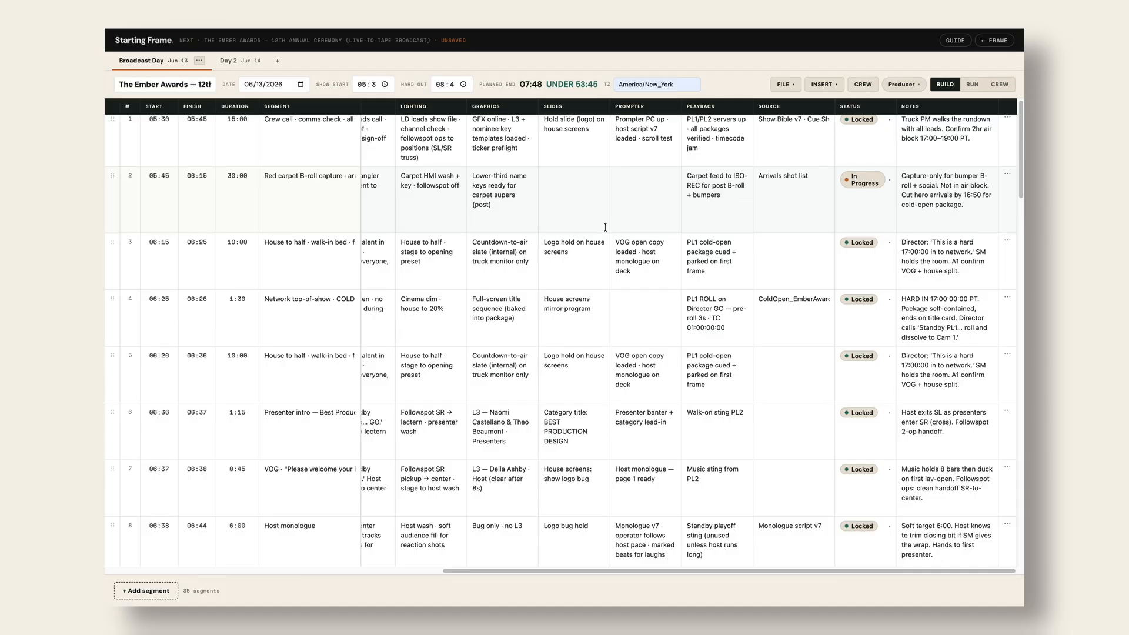
scroll(407, 278, left, 6)
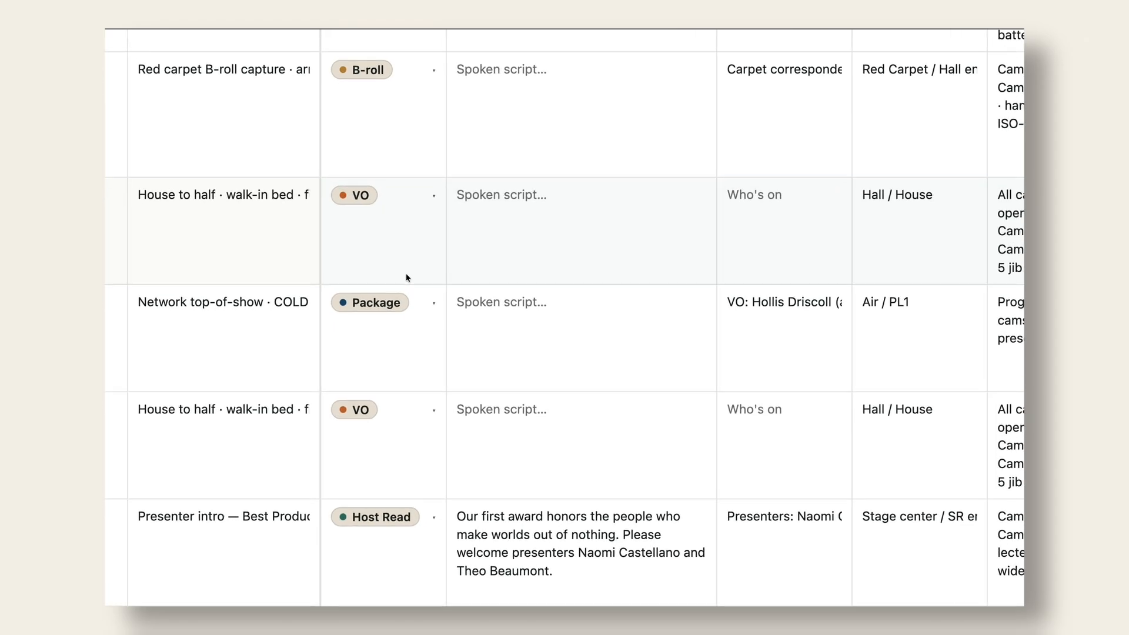
scroll(408, 278, down, 6)
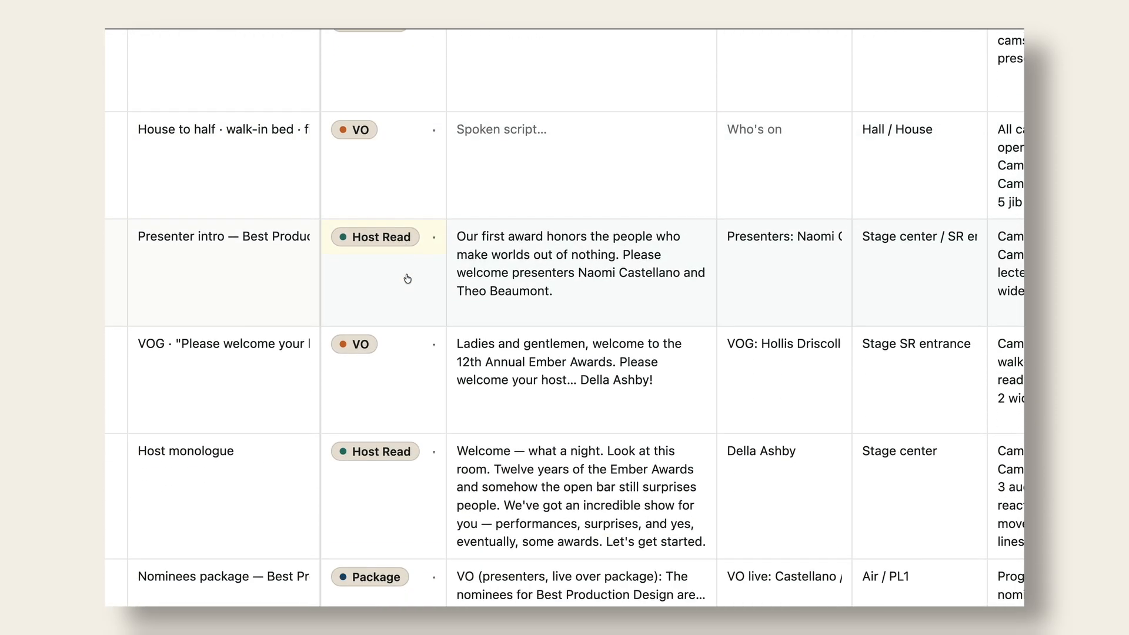
scroll(407, 277, down, 5)
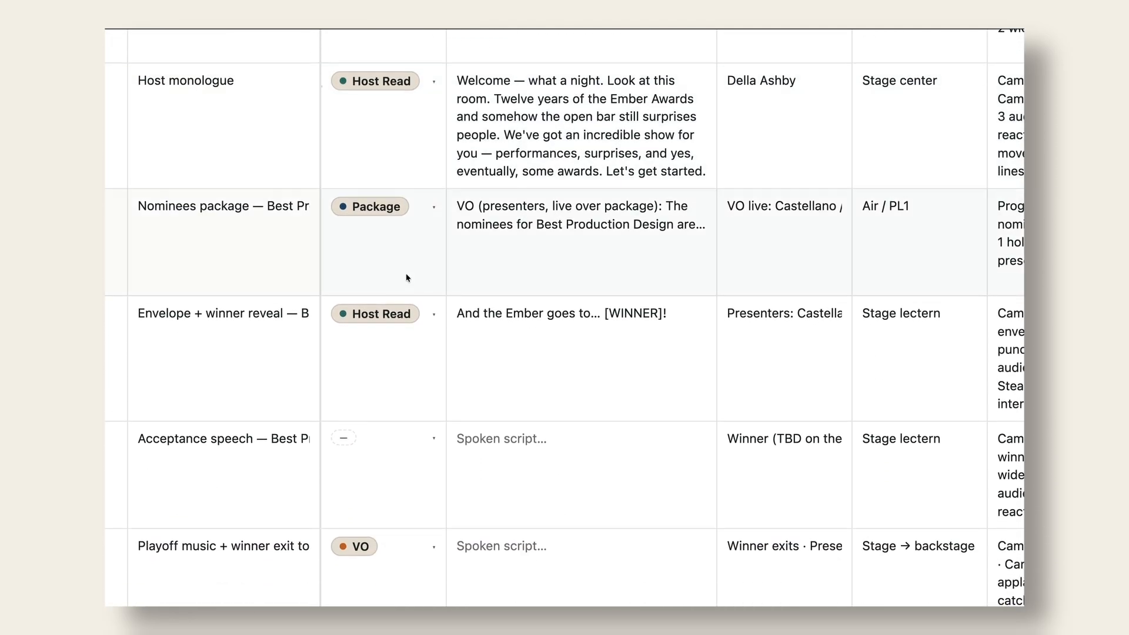
scroll(407, 278, down, 2)
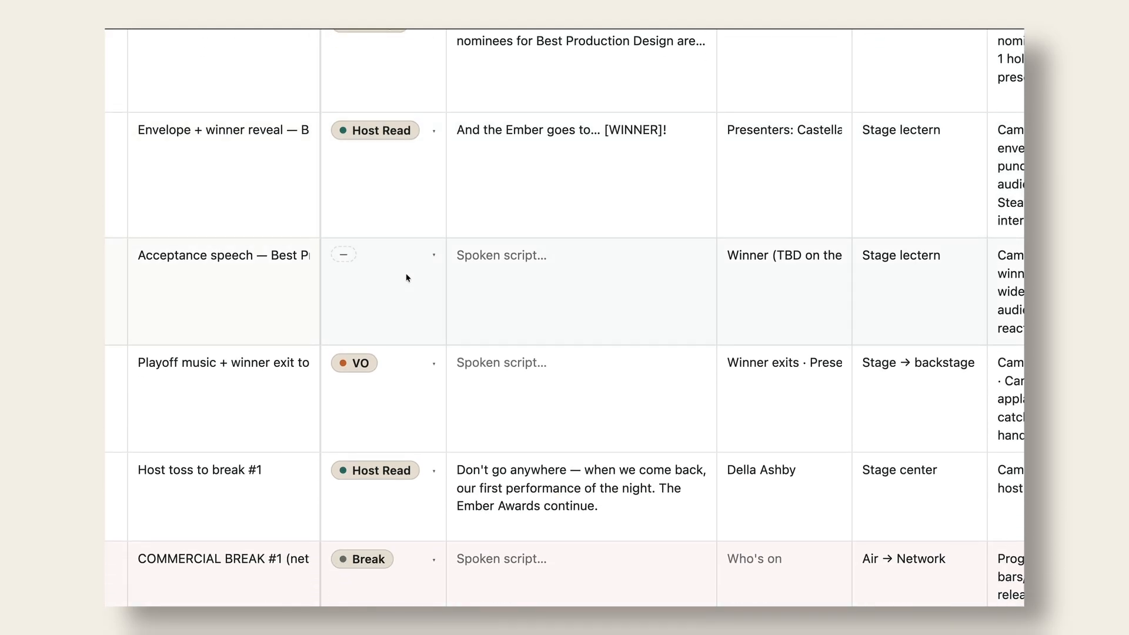
scroll(408, 278, down, 3)
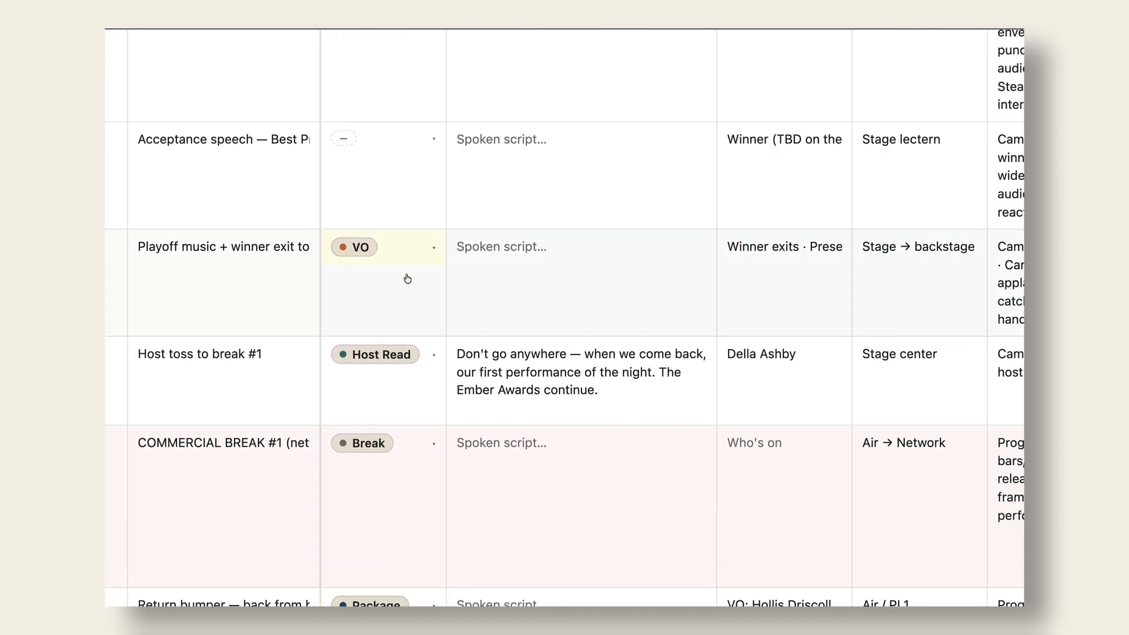
scroll(407, 277, down, 1)
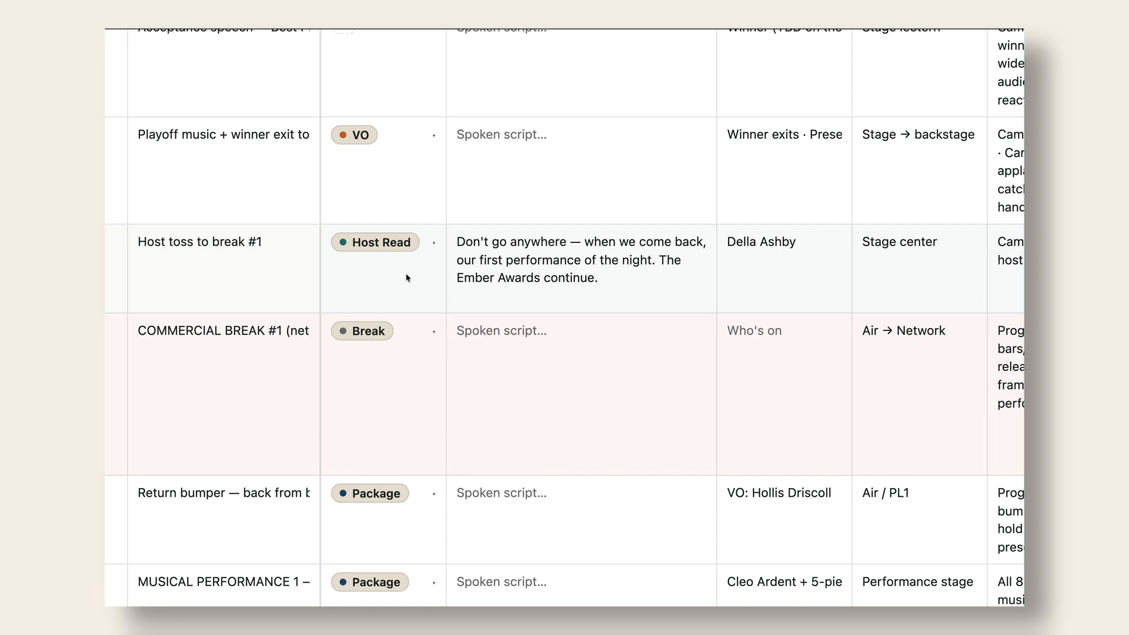
scroll(408, 277, down, 3)
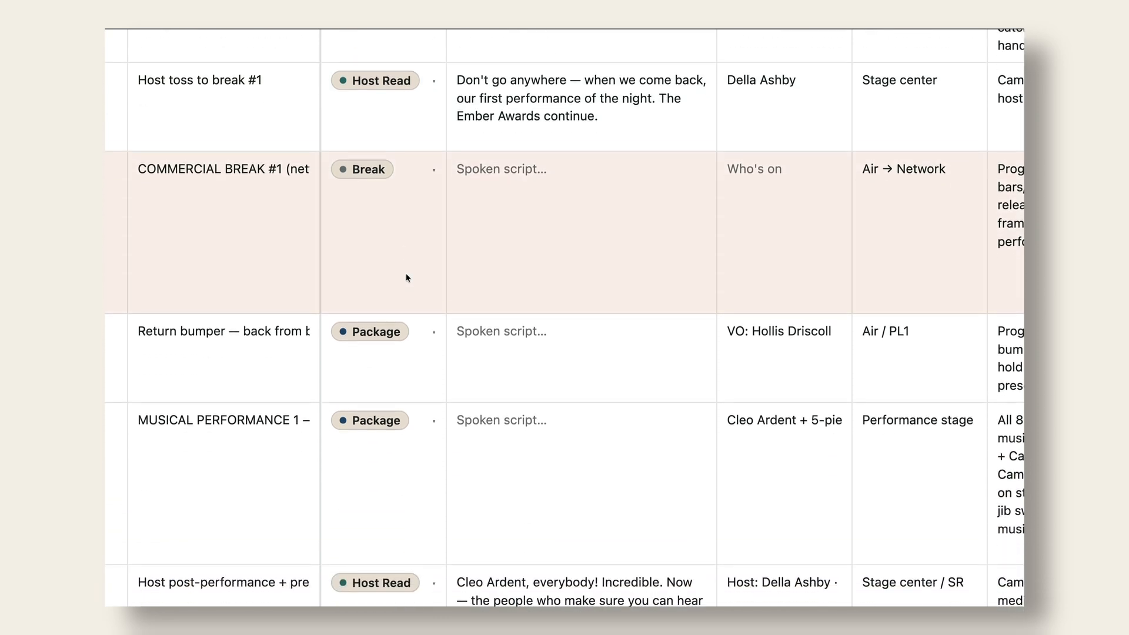
scroll(408, 277, down, 1)
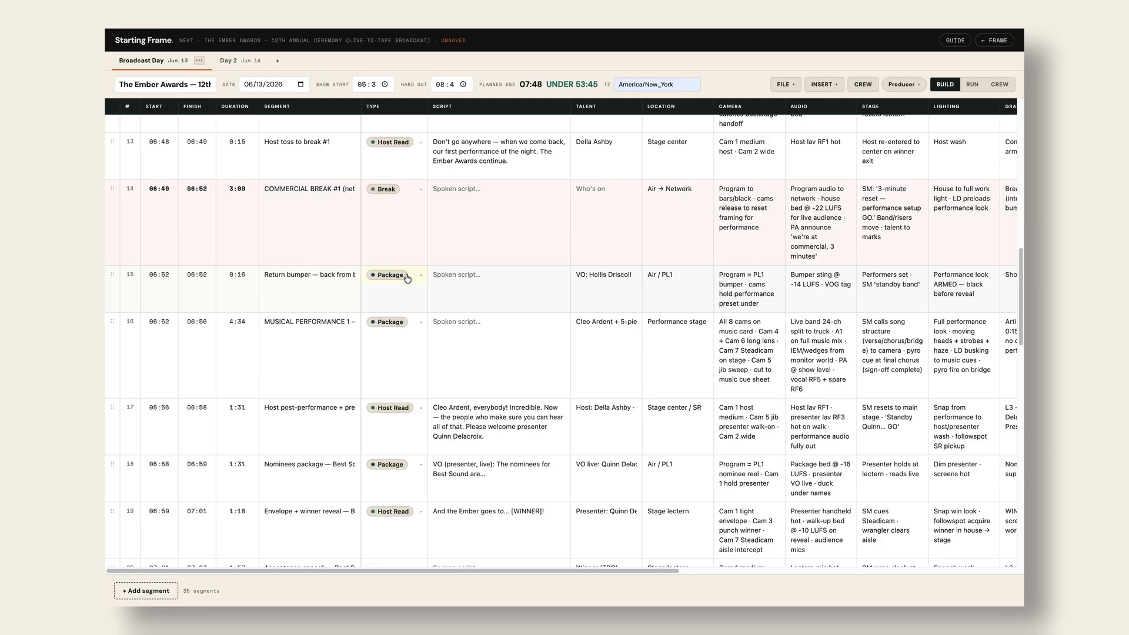
scroll(618, 218, up, 15)
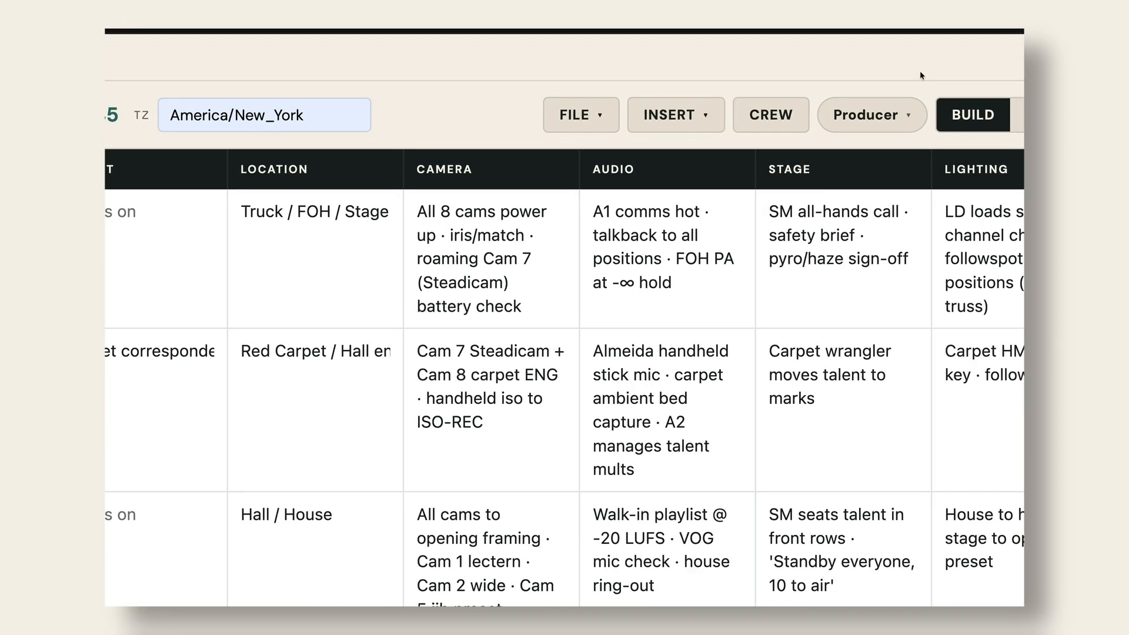
- Preview the rundown in the Director, Camera Op and A1 (Audio) role views
click(908, 117)
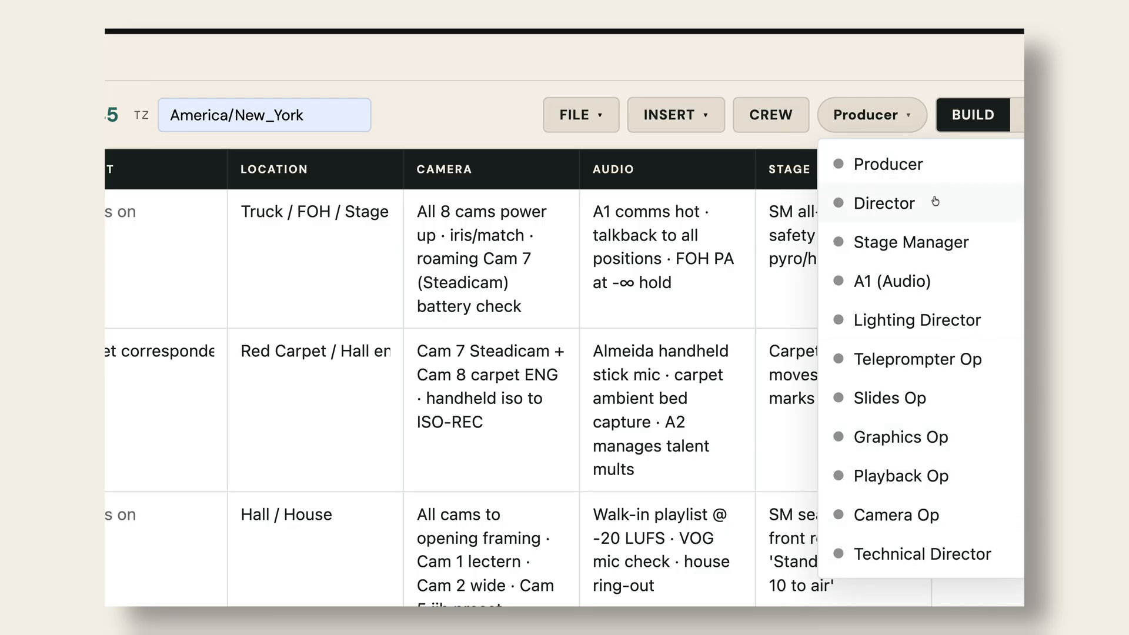
click(904, 205)
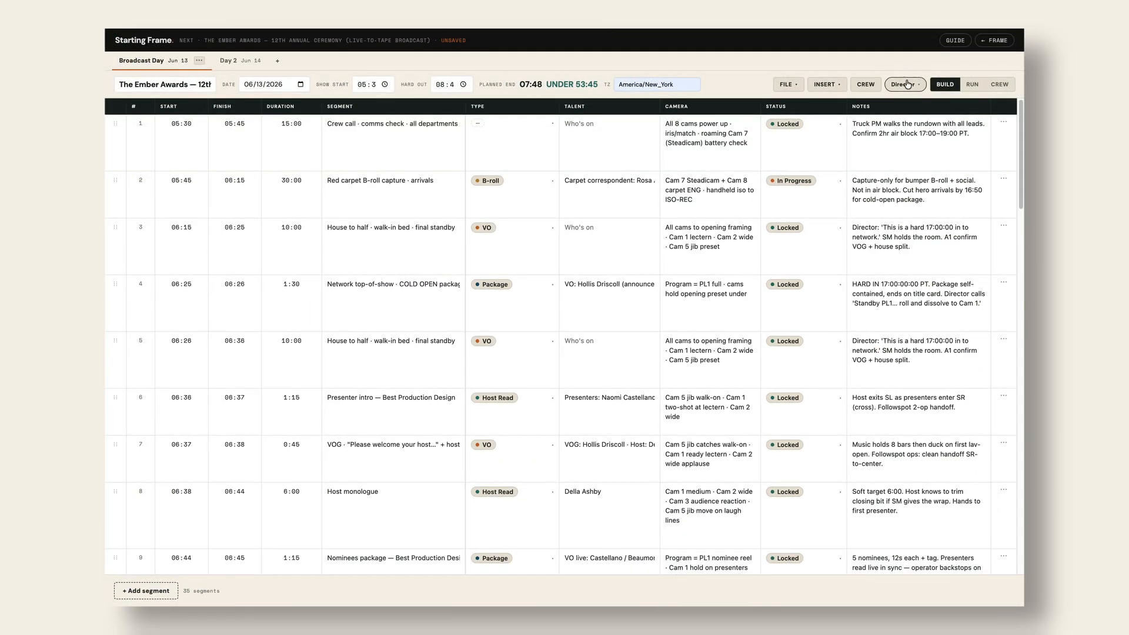
click(907, 84)
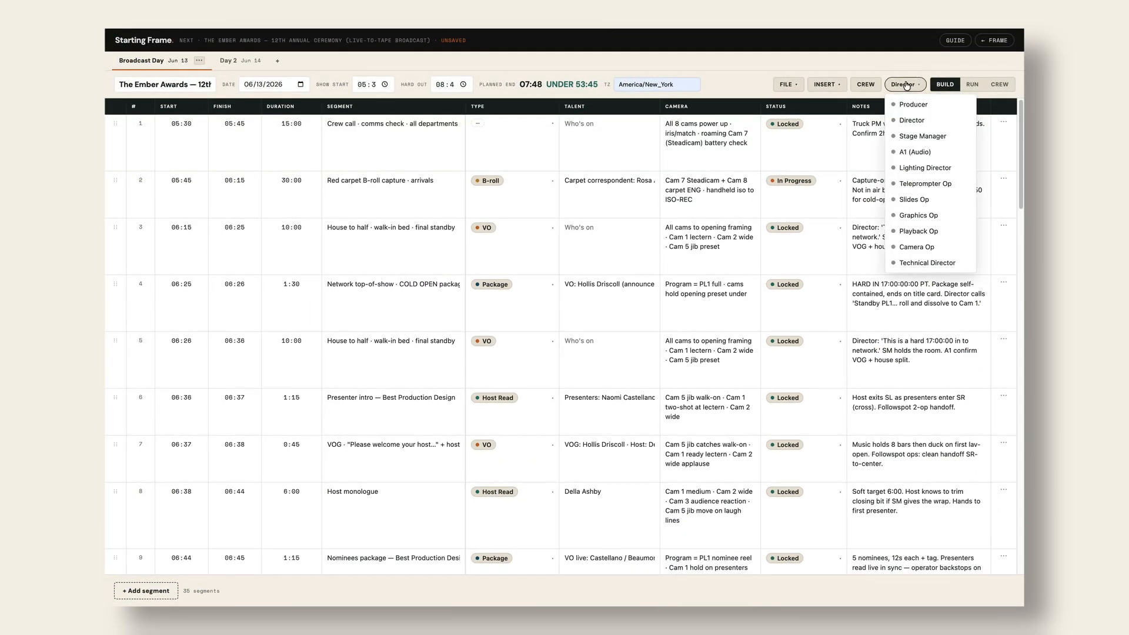
click(914, 246)
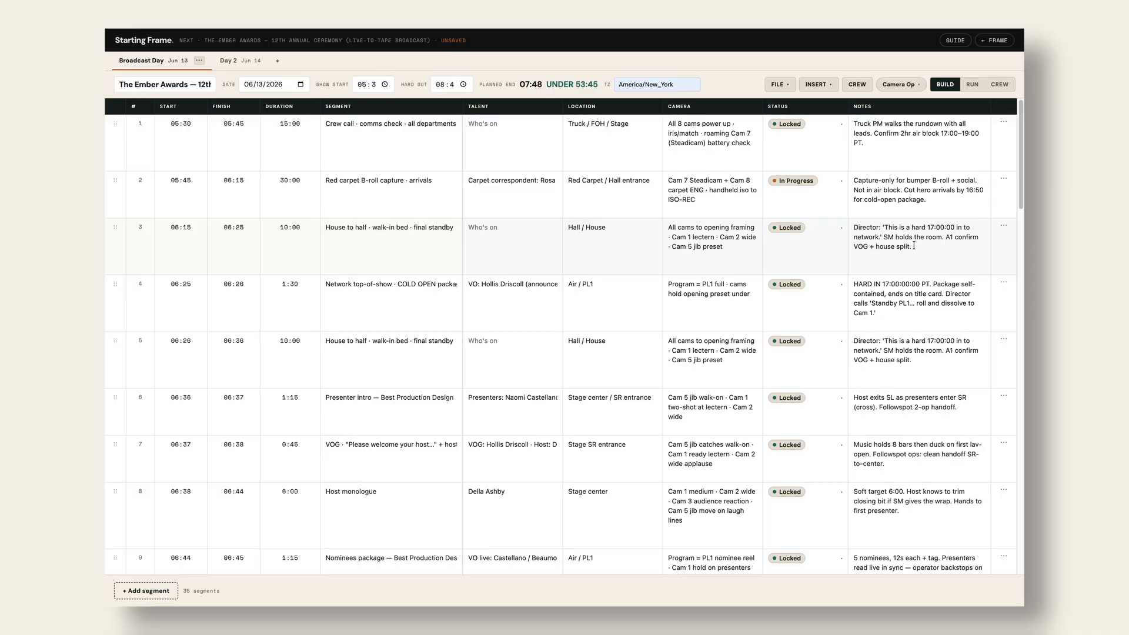
click(906, 84)
click(920, 150)
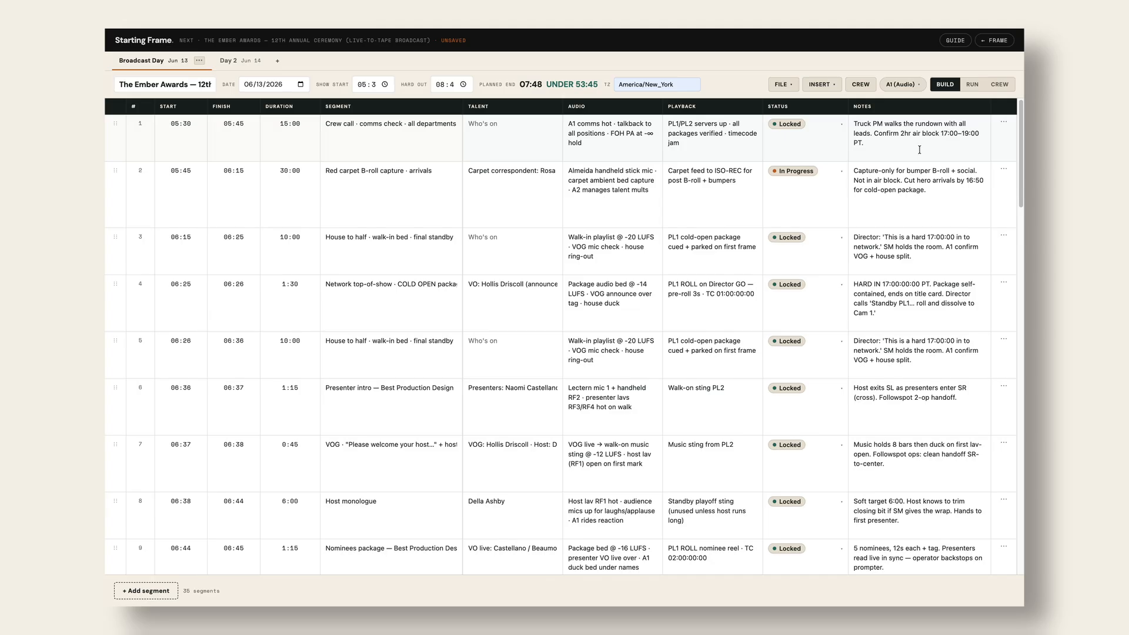
- Switch the rundown to the Producer role view
click(914, 85)
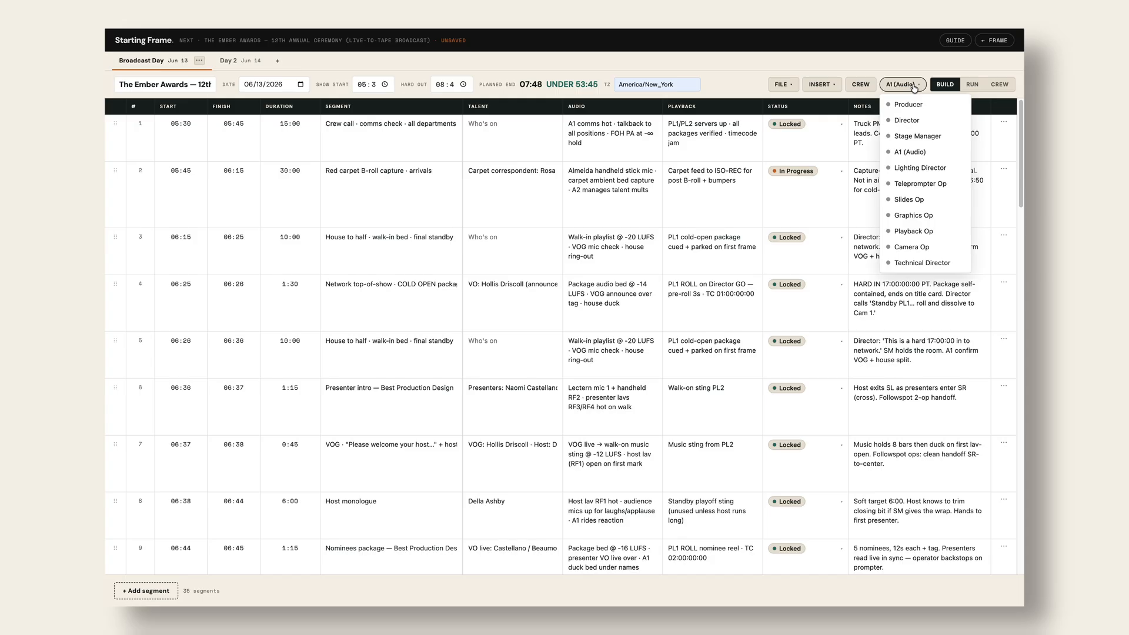
click(906, 60)
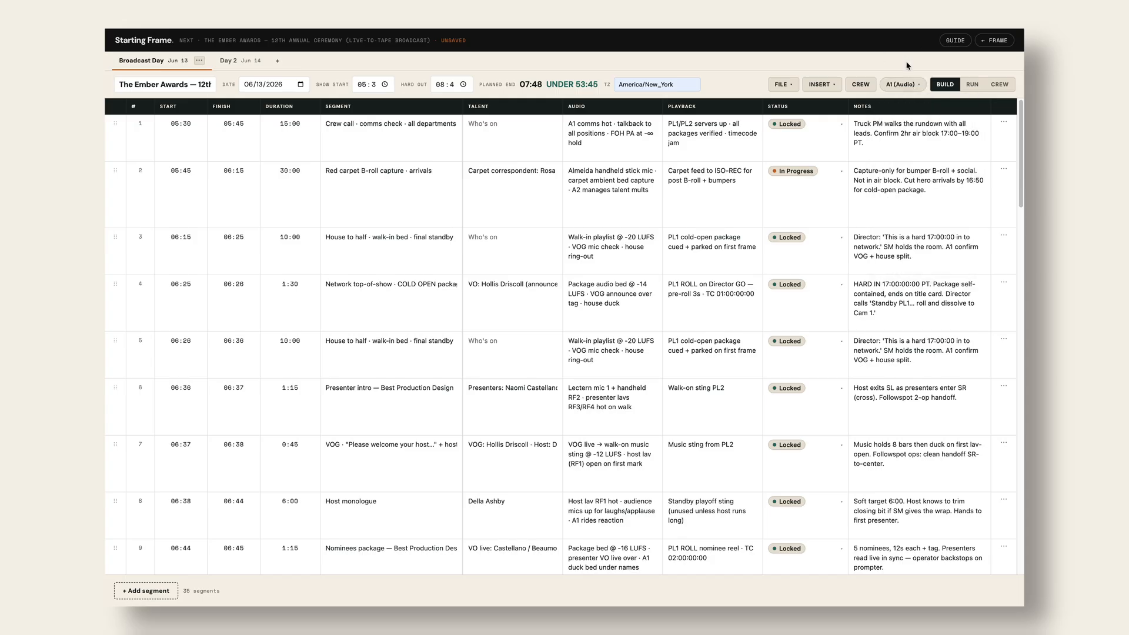
click(904, 85)
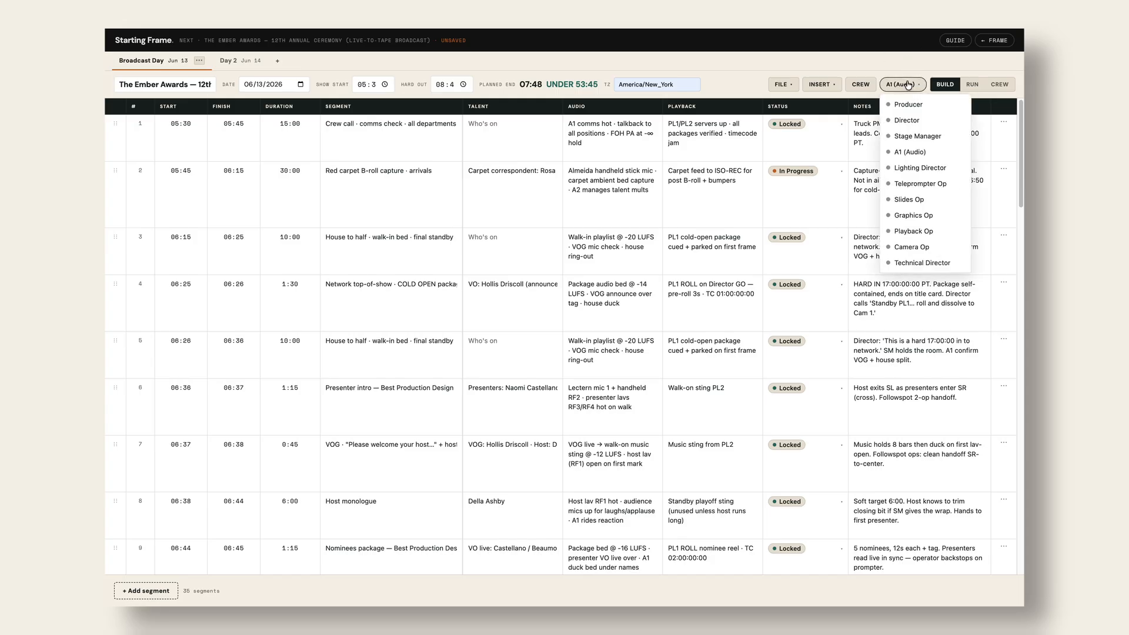
click(906, 106)
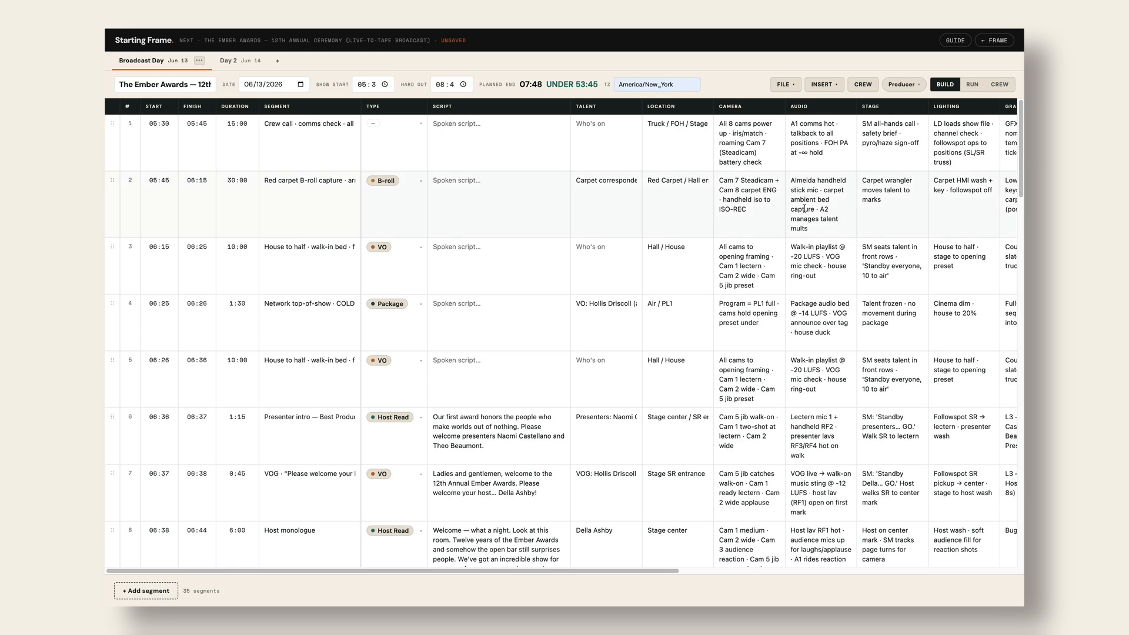
- Go live in Run mode, air Crew call, and pop the countdown clock out to its own tab
click(972, 86)
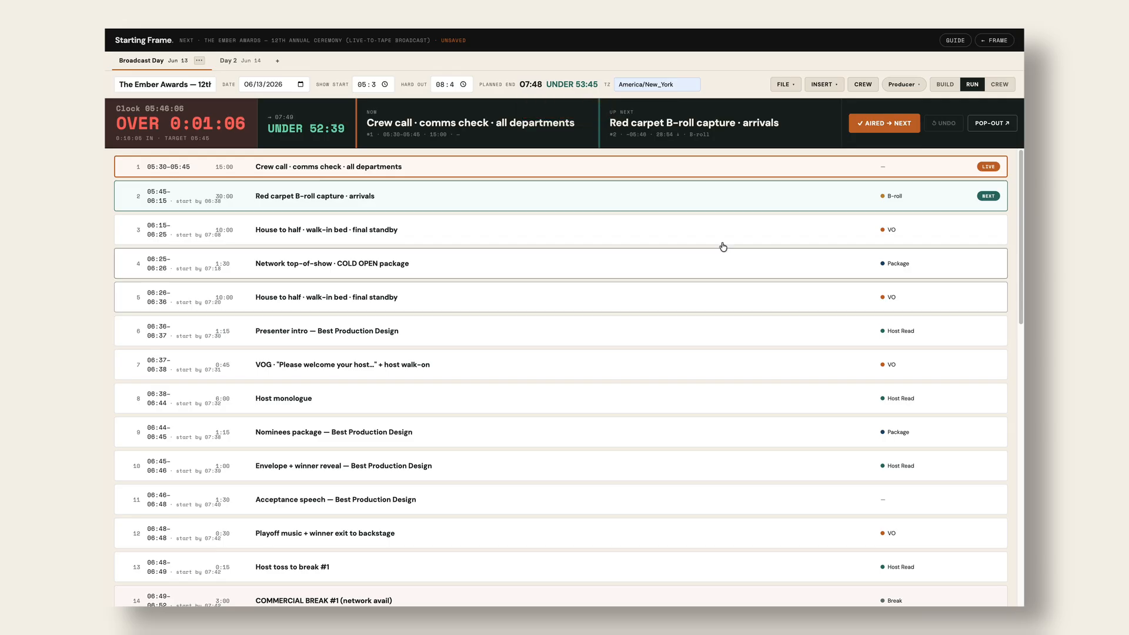
click(903, 128)
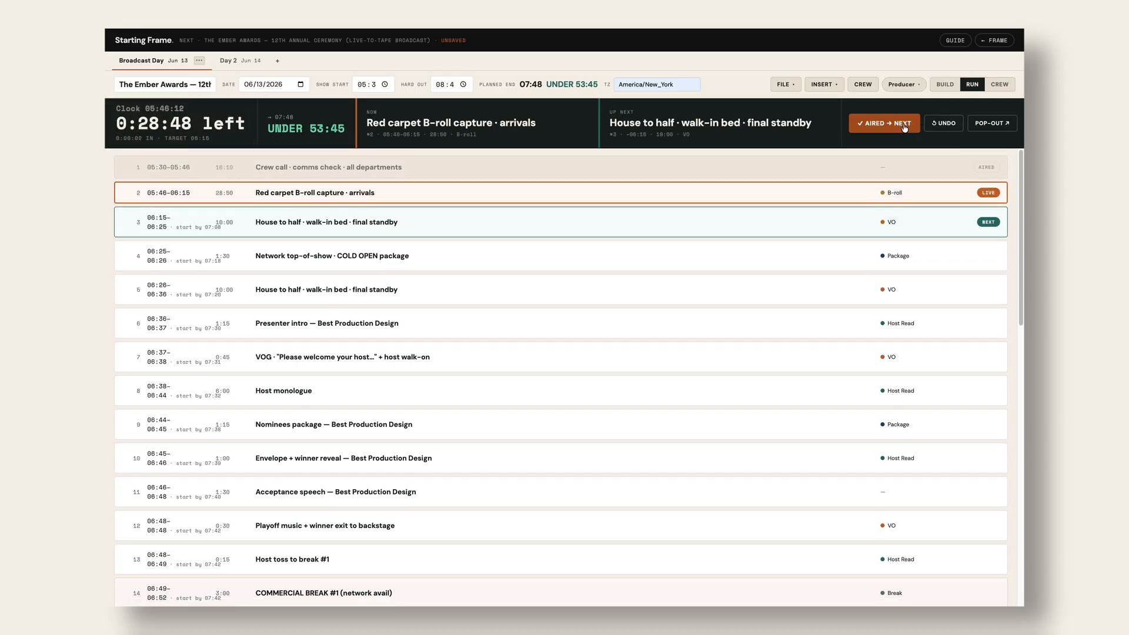
click(994, 124)
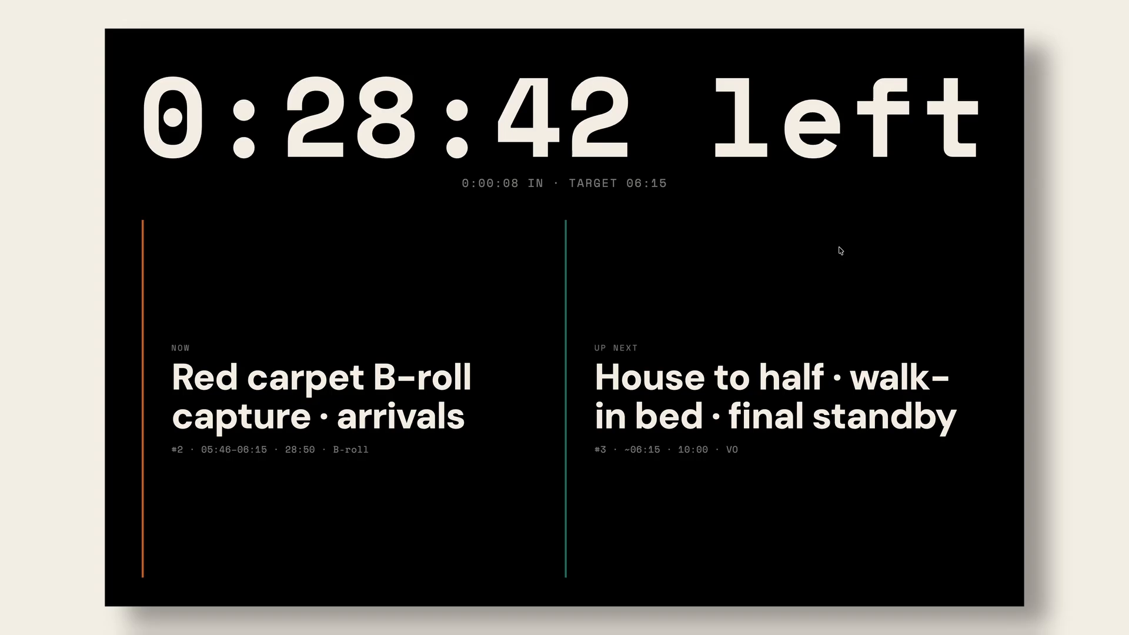
mouse_move(564, 31)
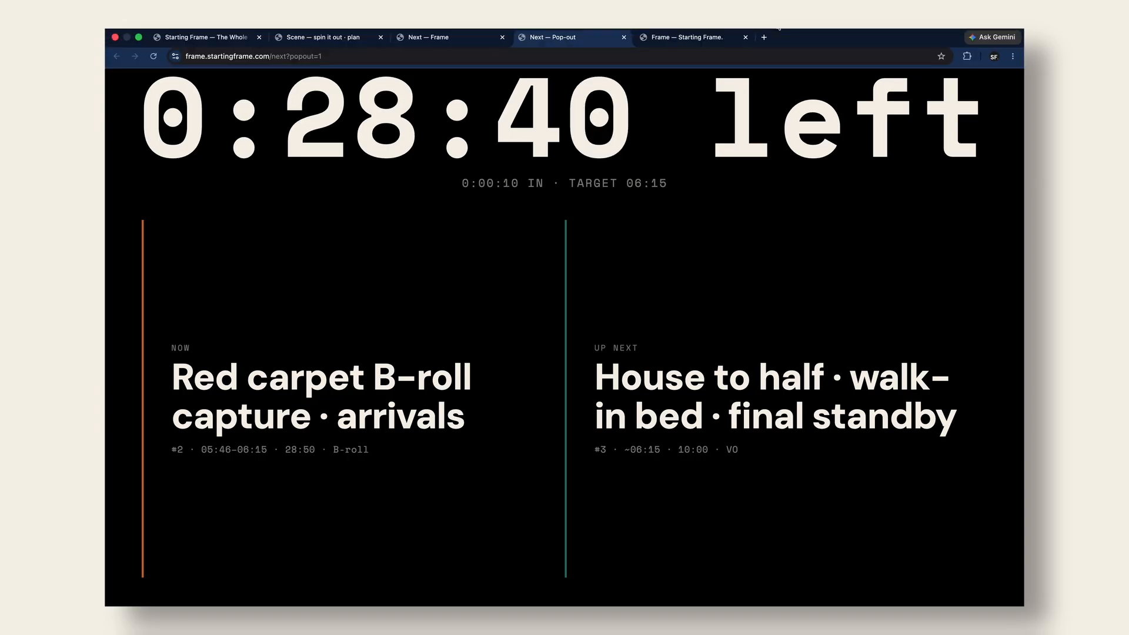
click(456, 40)
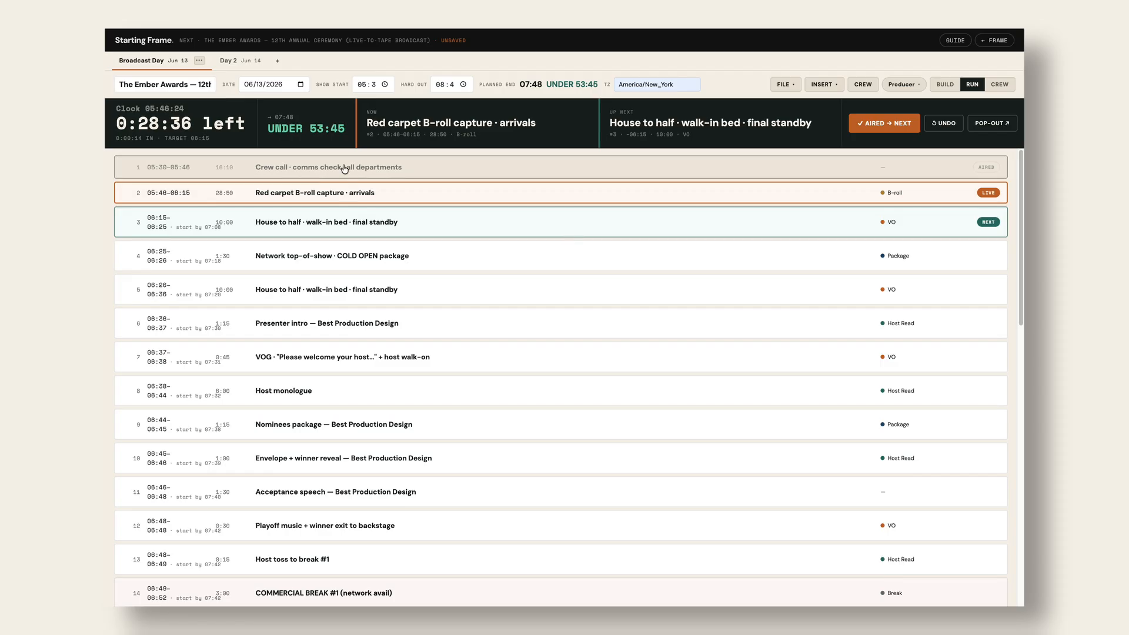
mouse_move(284, 128)
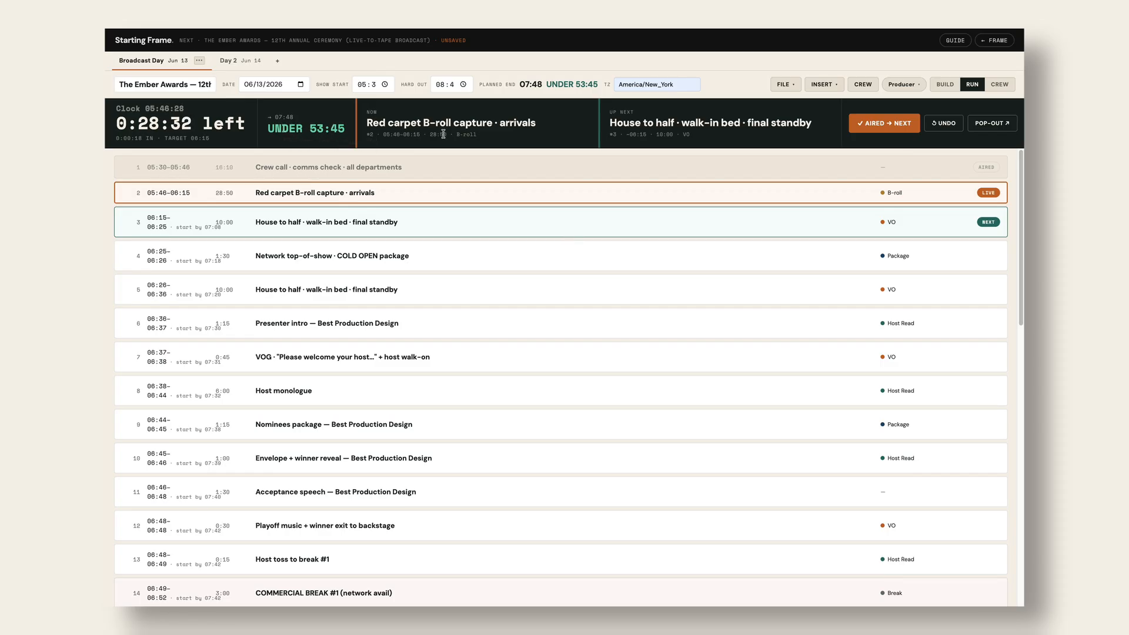
- Unmark and re-air Crew call, then mark Red carpet B-roll capture as aired
click(988, 169)
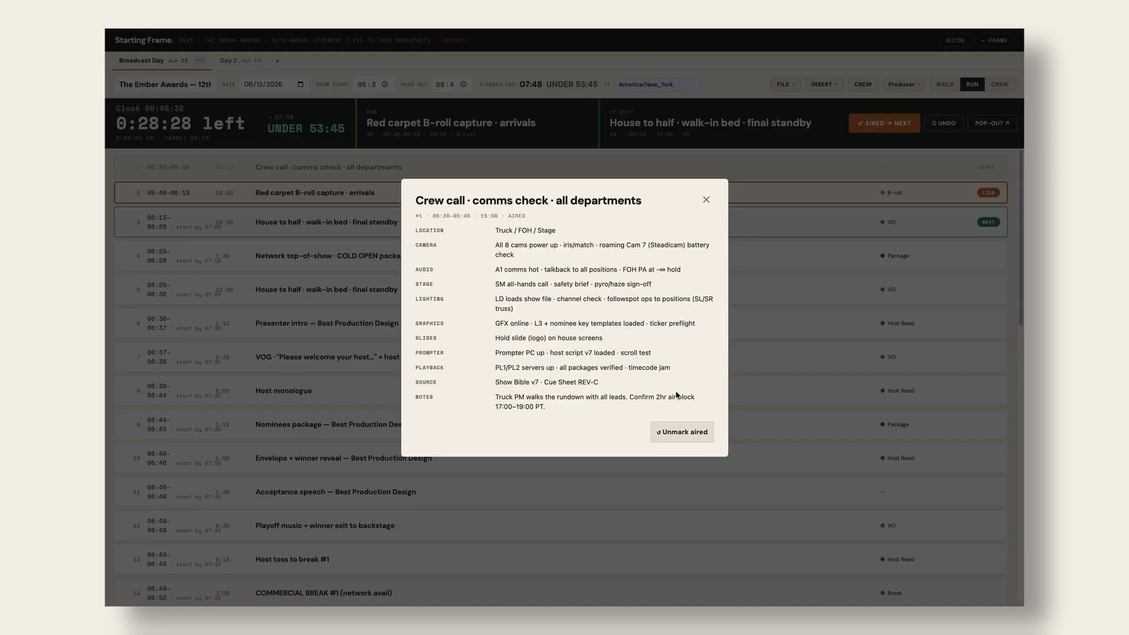
click(682, 432)
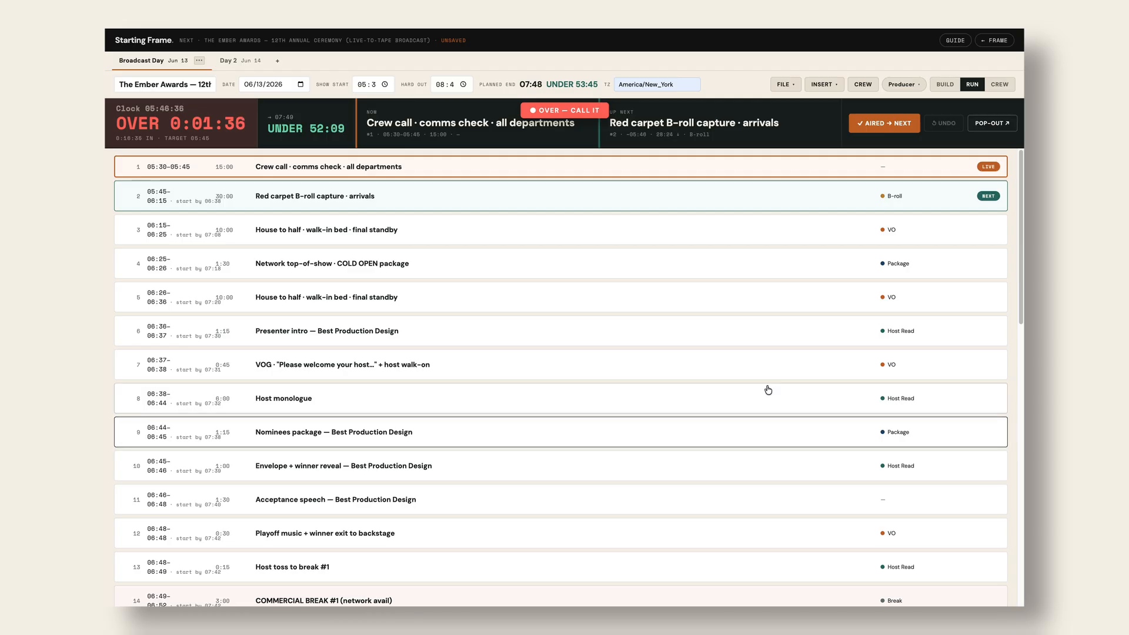
click(884, 127)
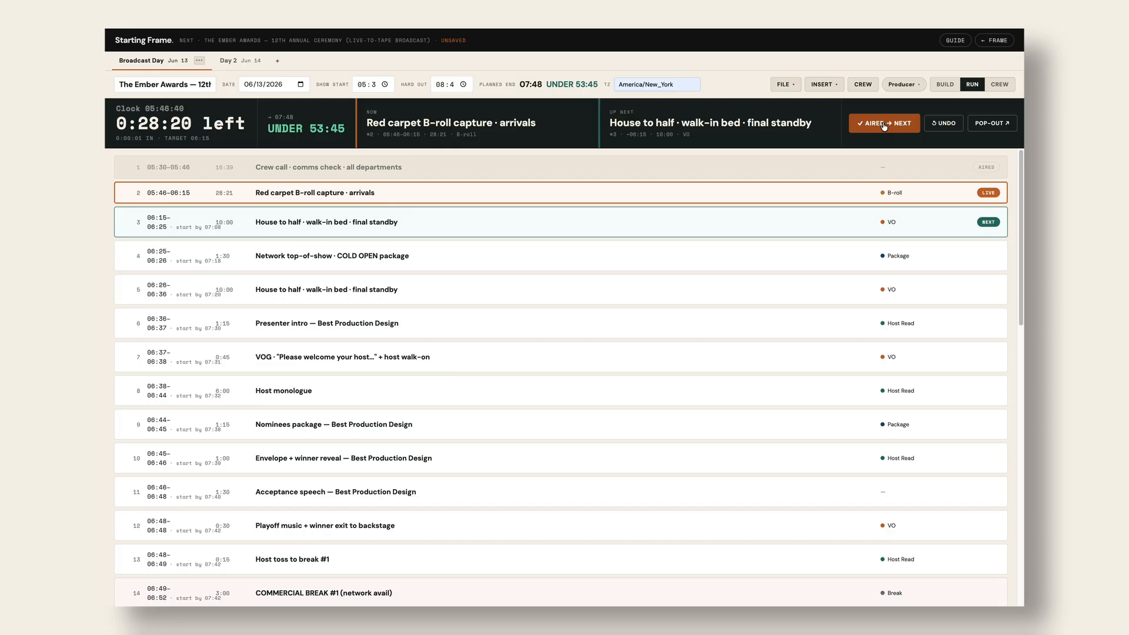
click(988, 192)
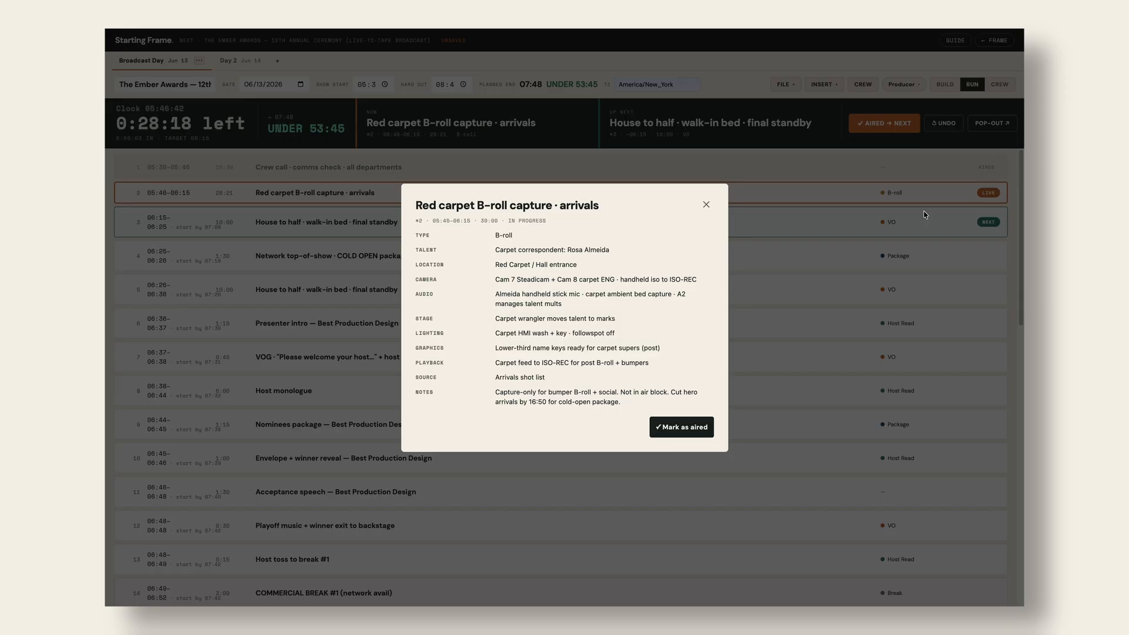
click(695, 428)
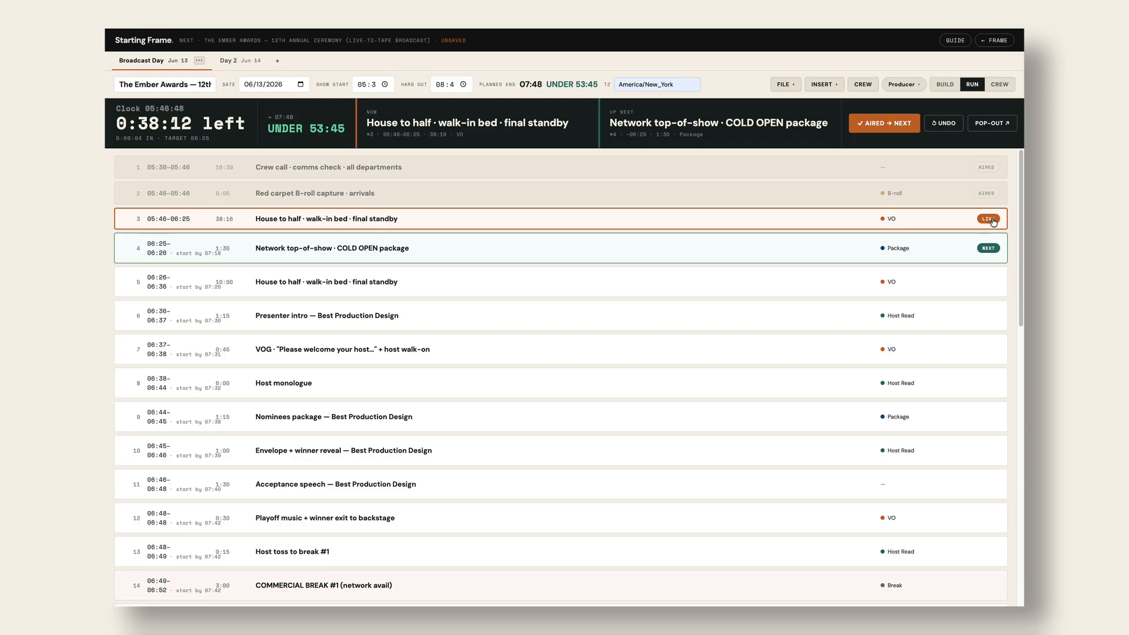
- Leave the crew view and add a new crew invite with the member's e-mail address
click(999, 85)
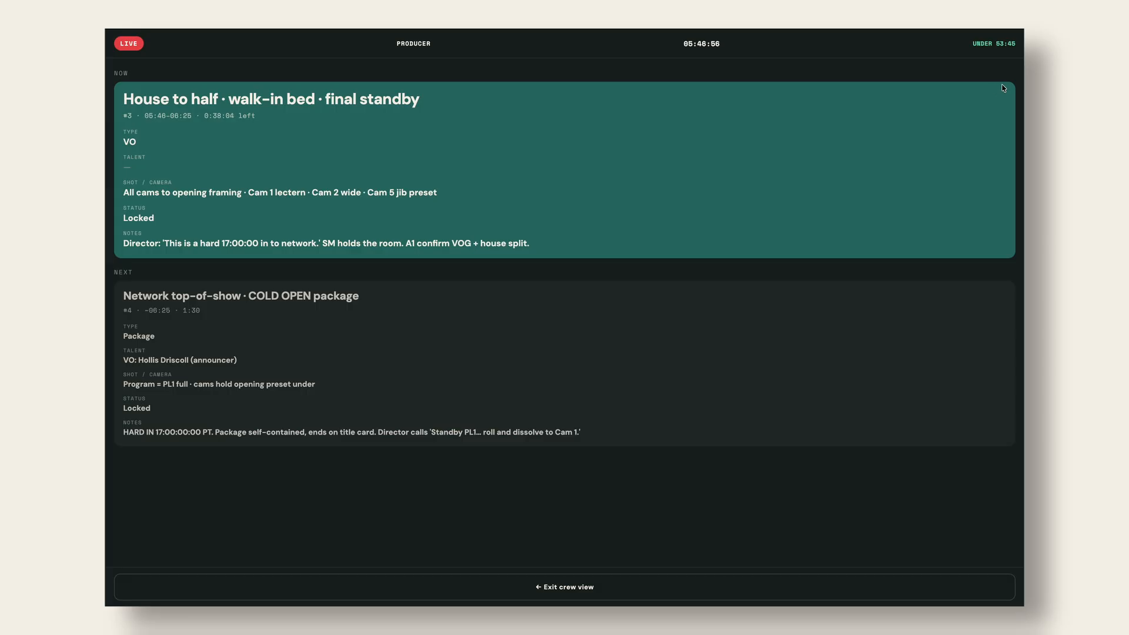
click(558, 585)
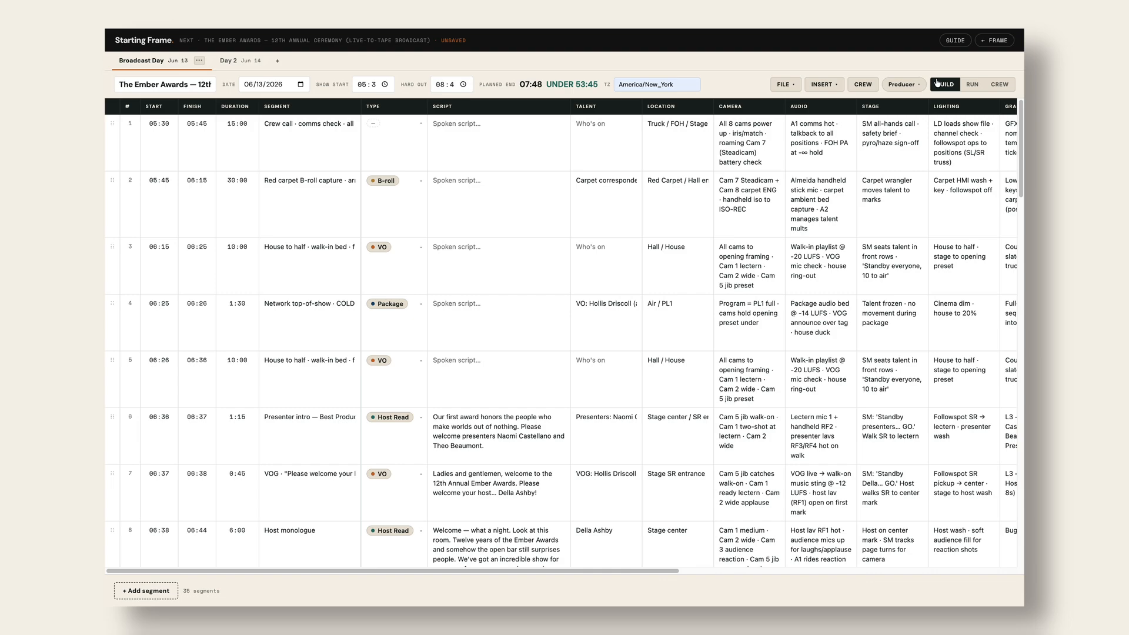
click(863, 85)
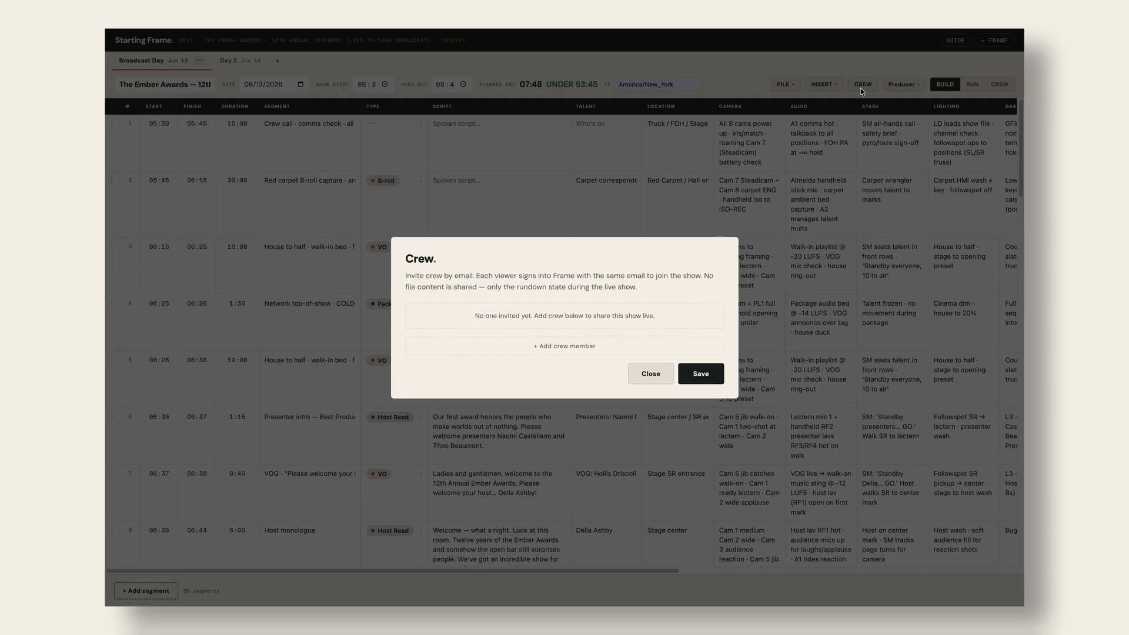
click(565, 348)
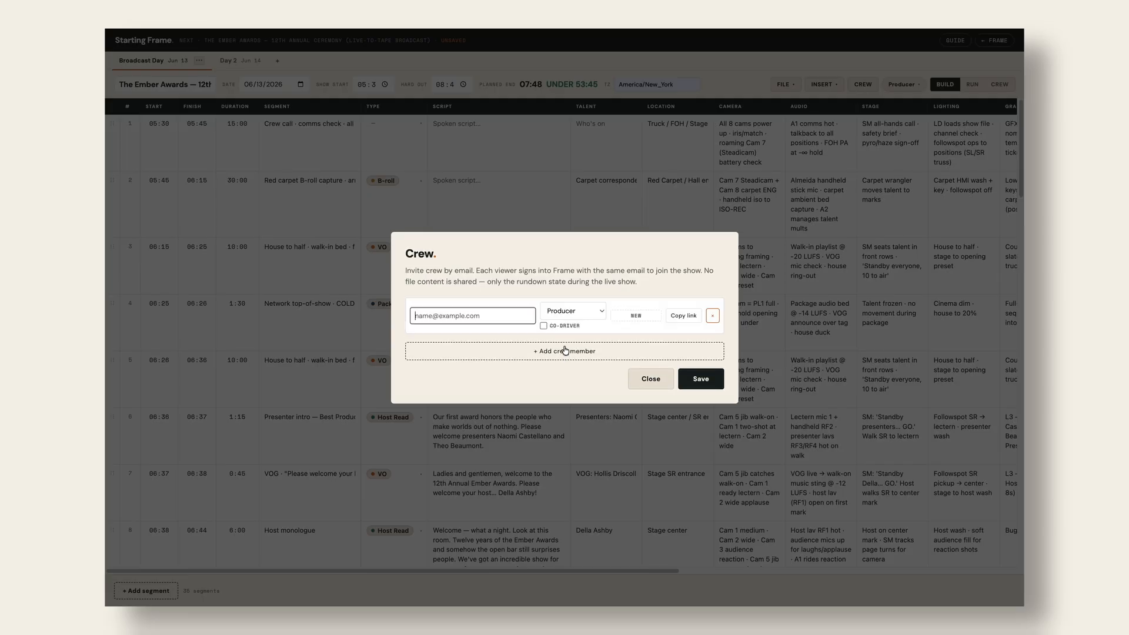
click(491, 317)
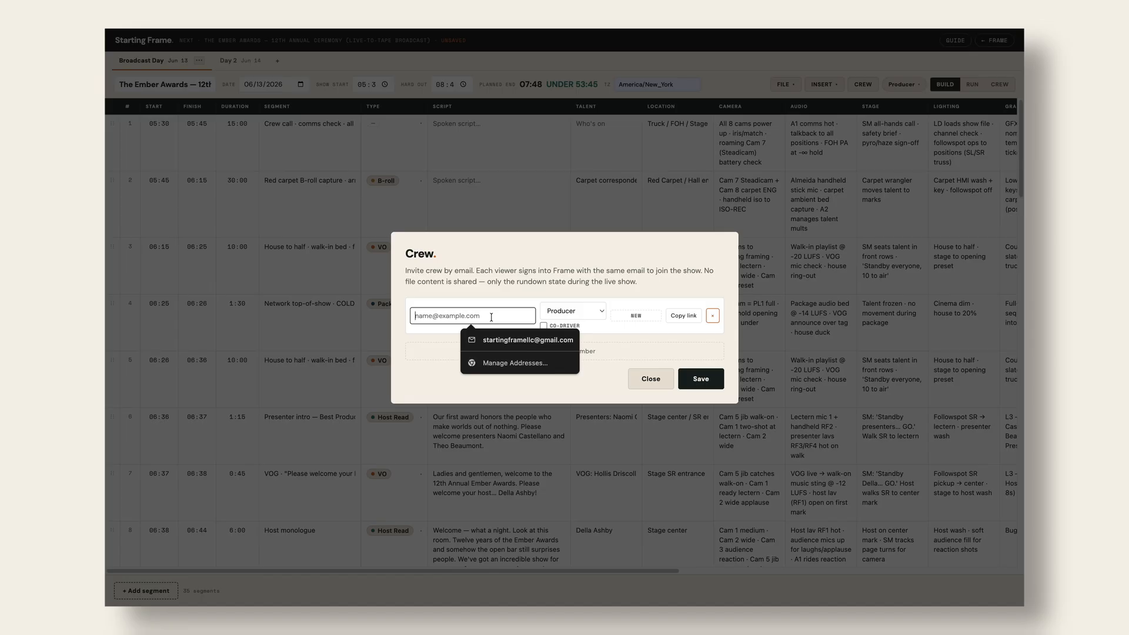
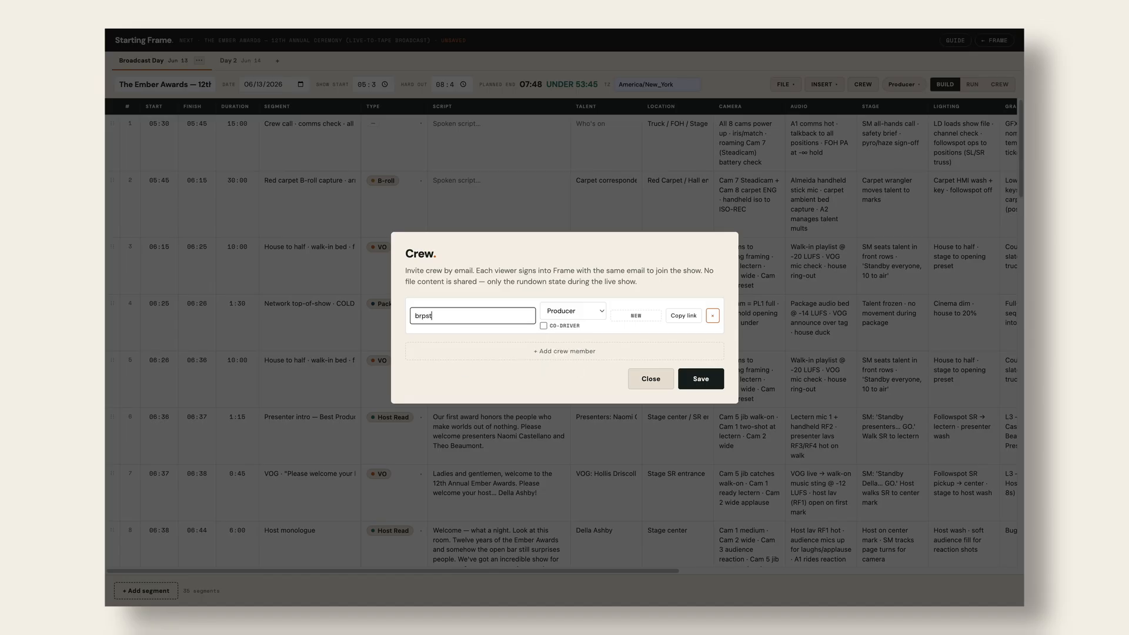
- Give the invite the Camera Op role, save it, and copy its invite link
click(599, 314)
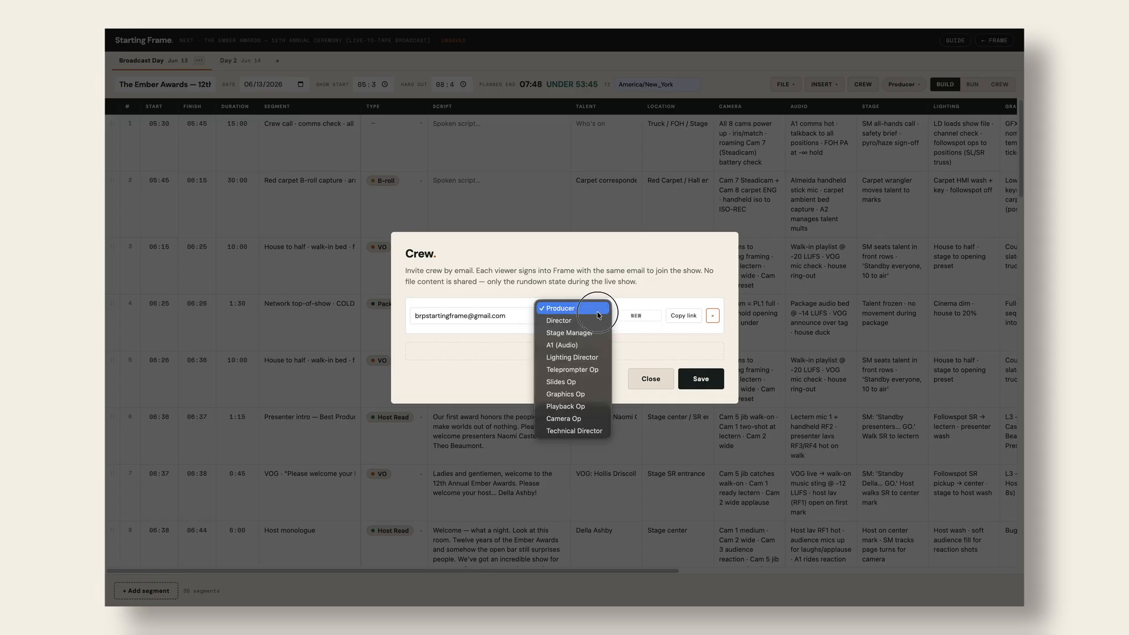
click(579, 419)
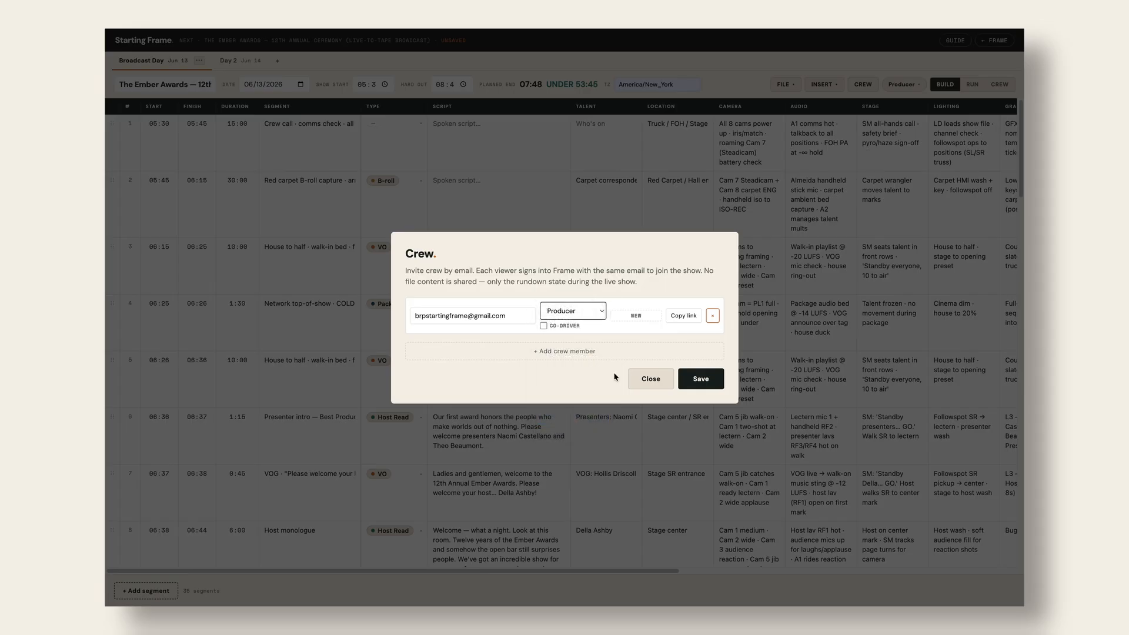
click(703, 382)
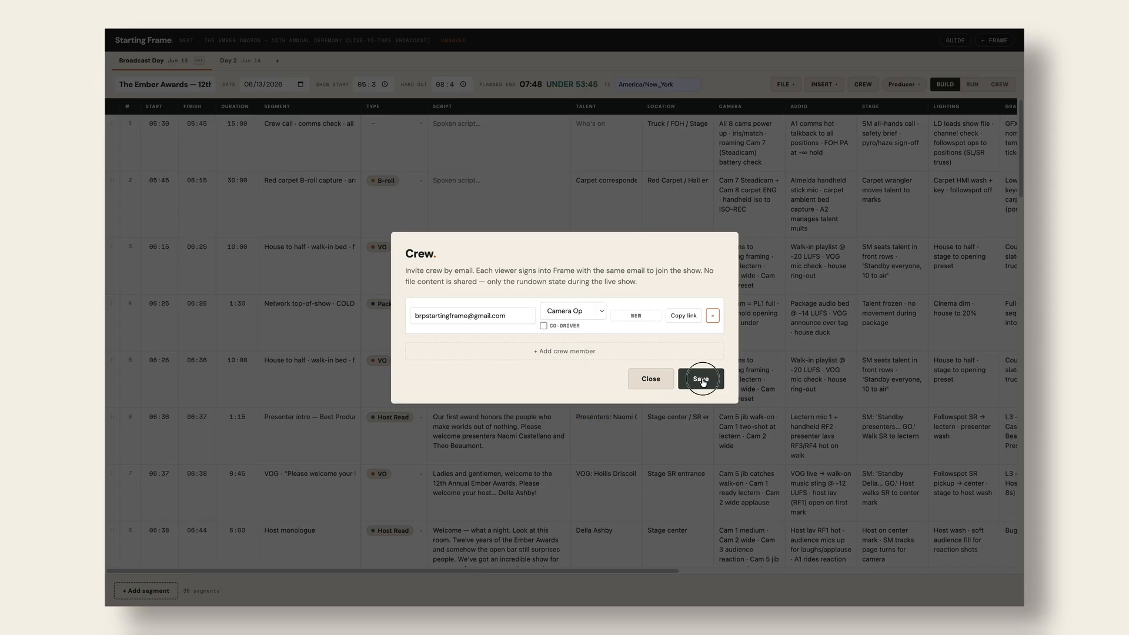
click(683, 316)
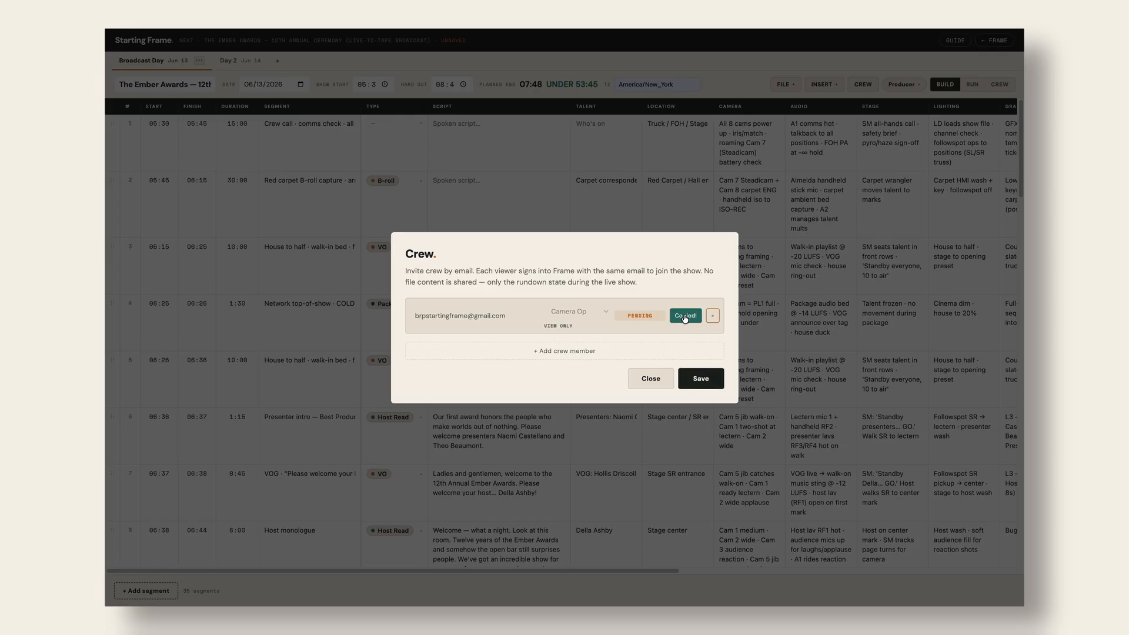
click(705, 380)
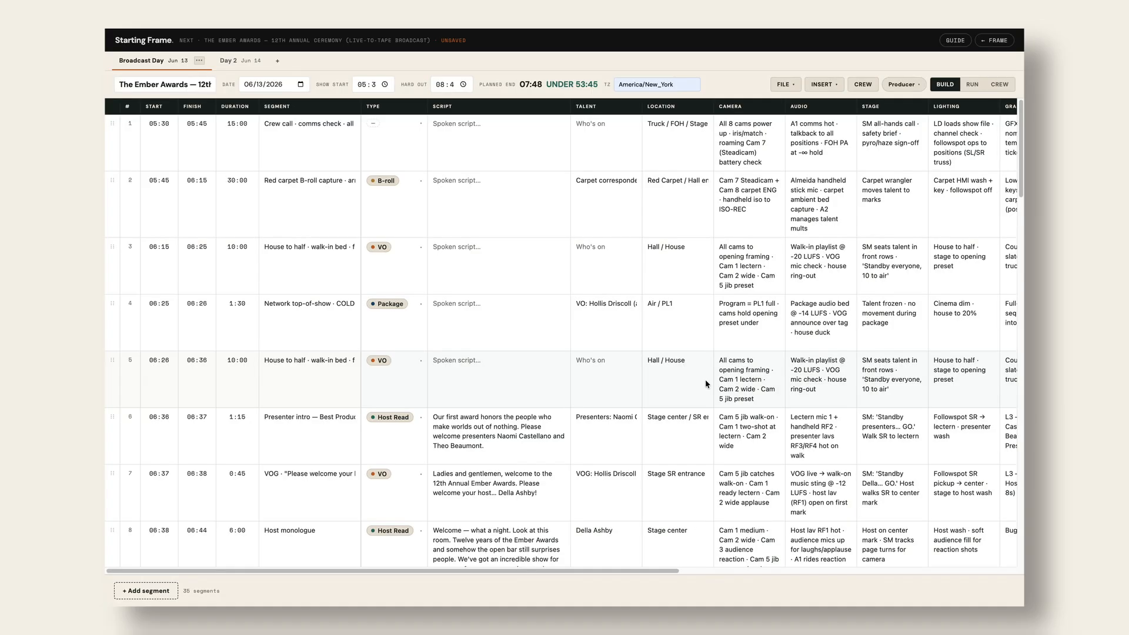
- Load the Starting Frame address in a new Chrome incognito window
mouse_move(647, 29)
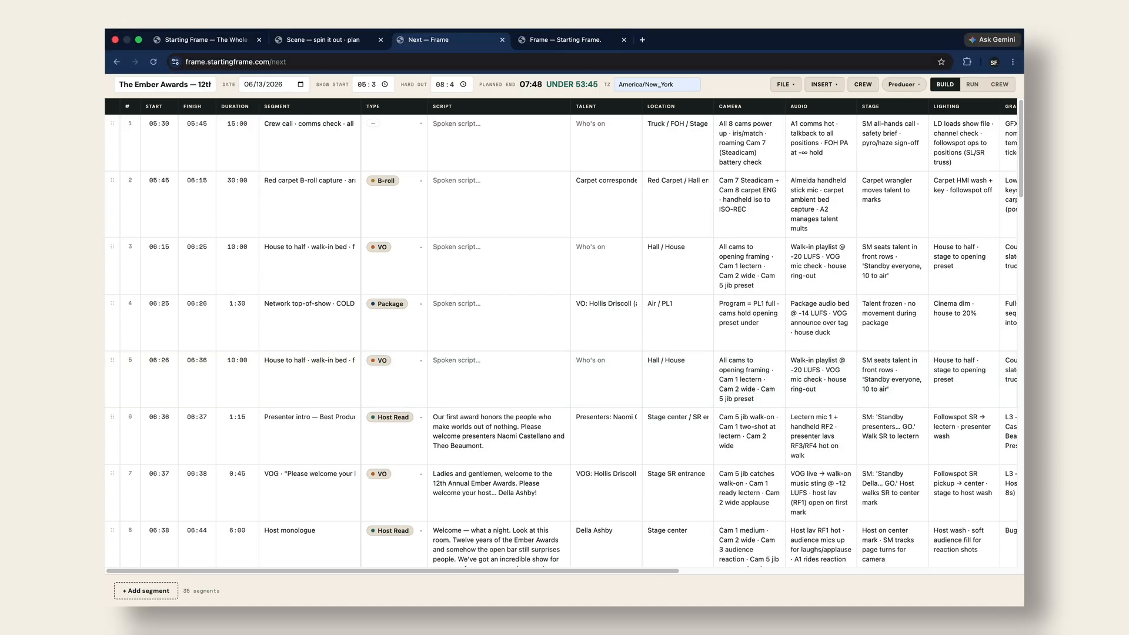
click(169, 24)
click(194, 63)
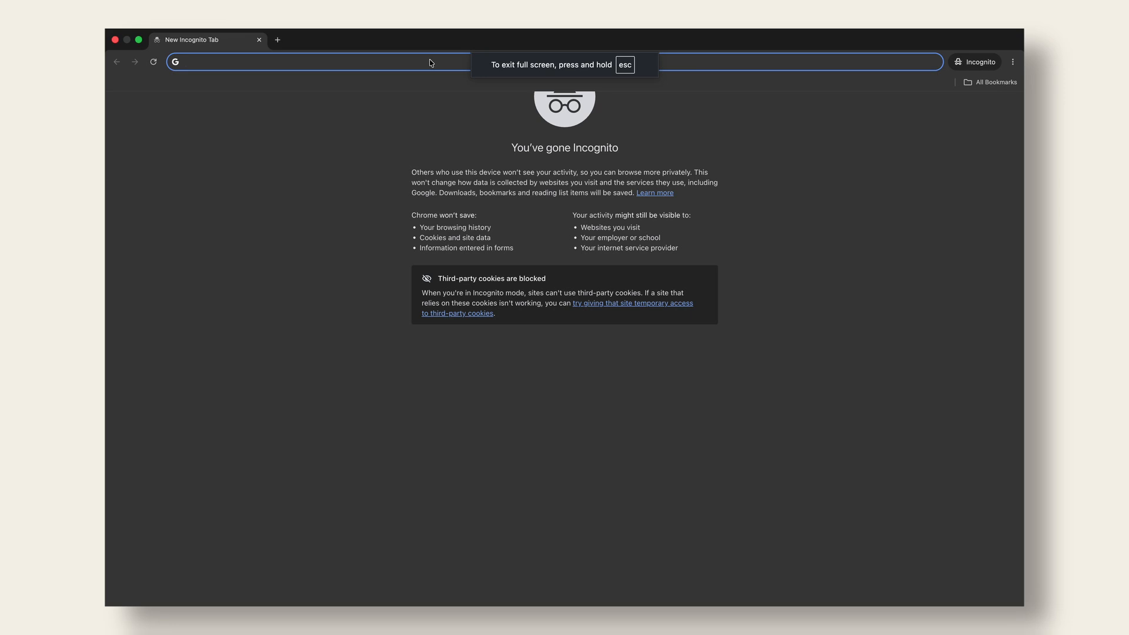
key(super+v)
key(Return)
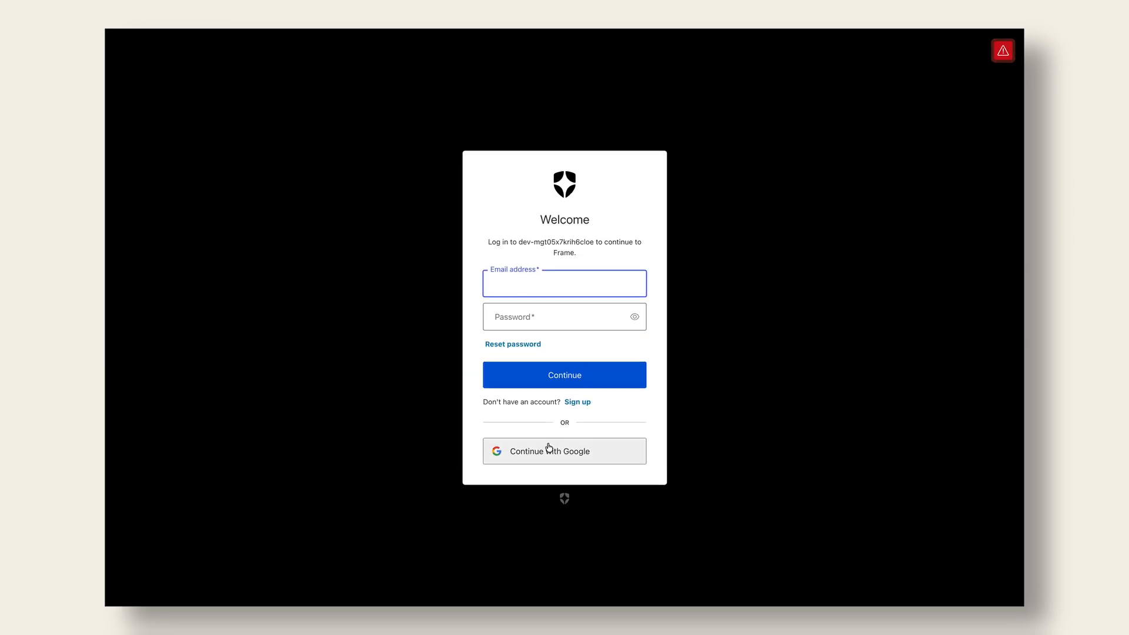
- Sign in with Google using the crew member's e-mail and account password
click(548, 448)
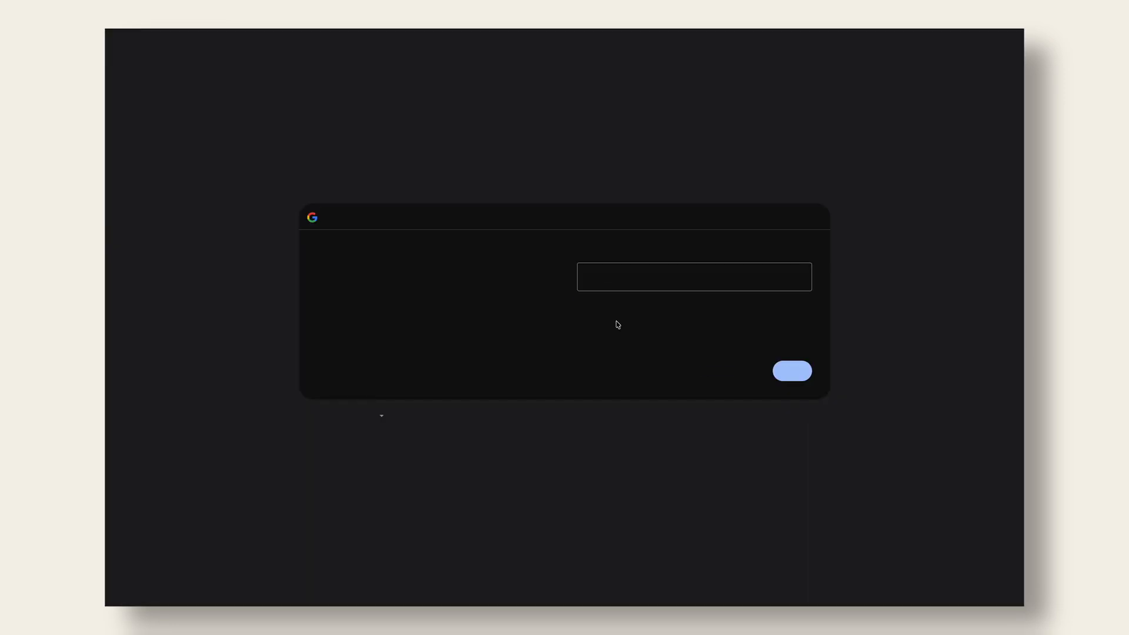
click(635, 279)
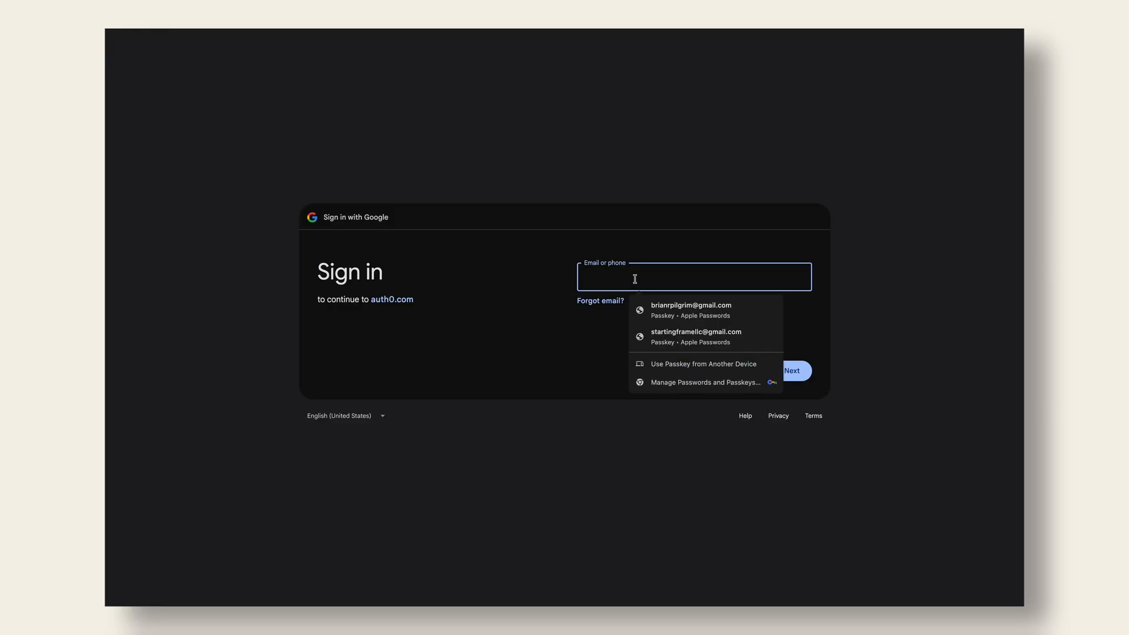
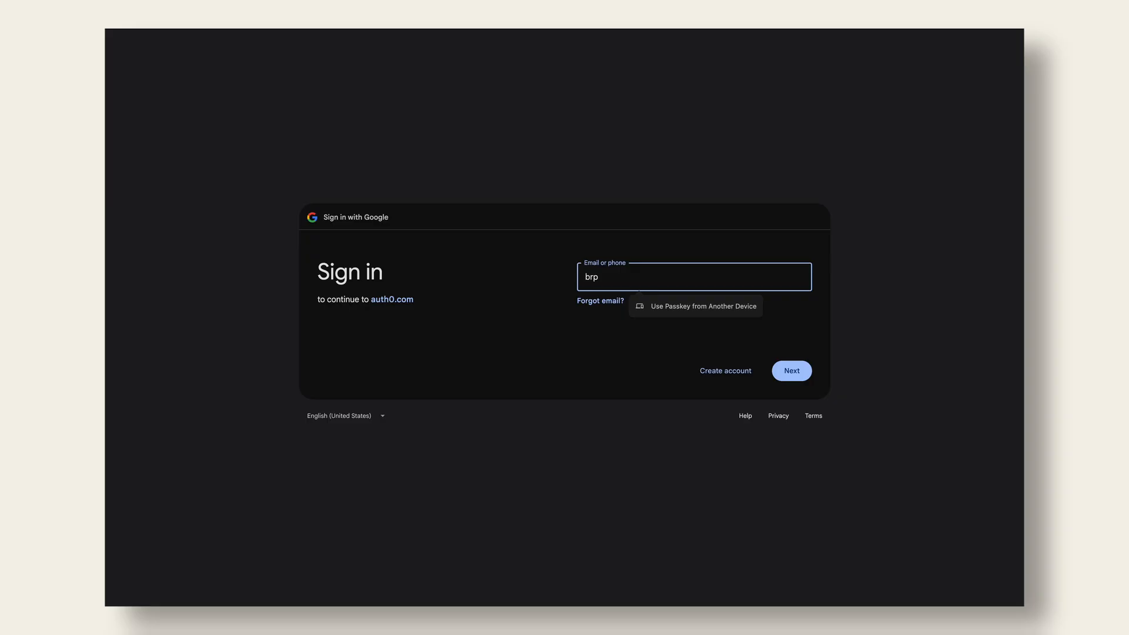
key(Return)
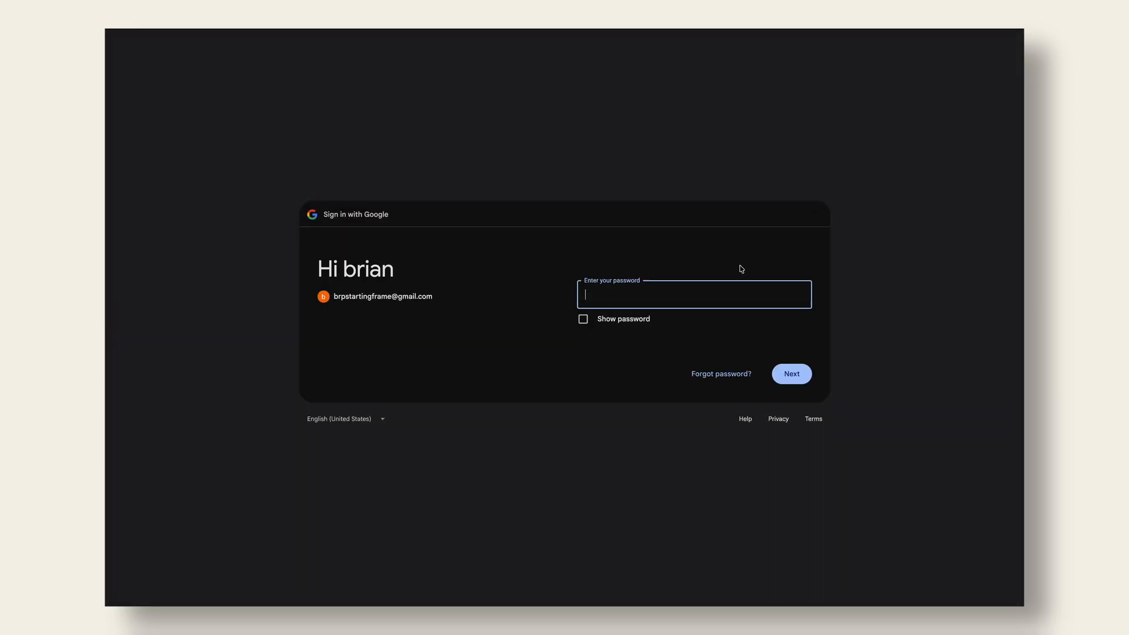
text(•••••••••••)
key(Return)
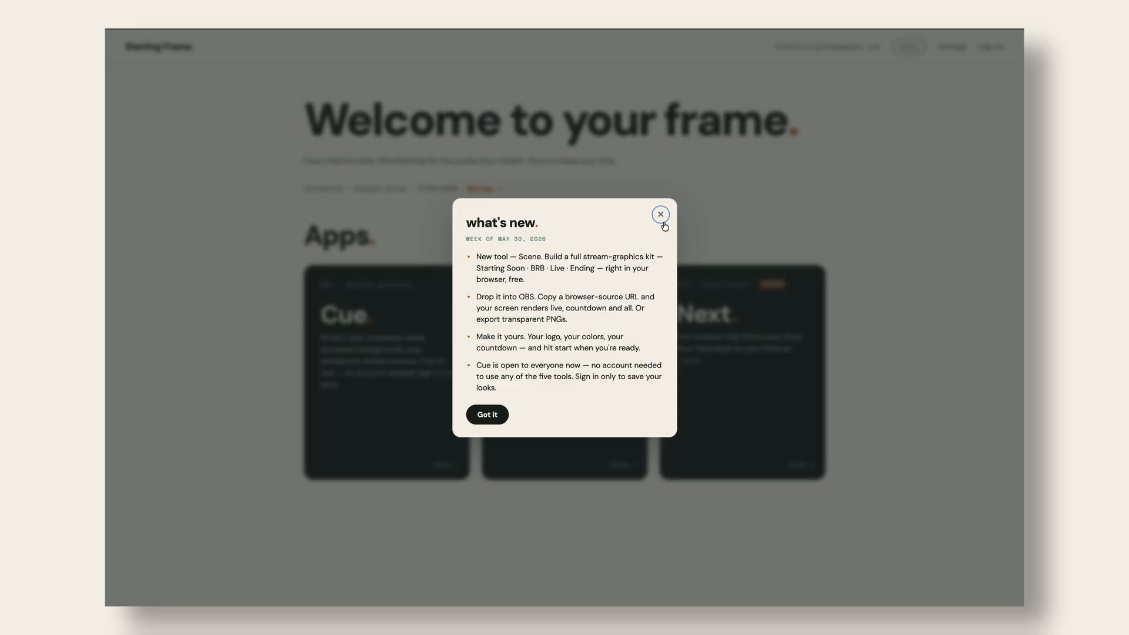
- Dismiss What's new, join the show via the crew invite link, then return to the producer's rundown
click(661, 214)
mouse_move(526, 30)
click(524, 62)
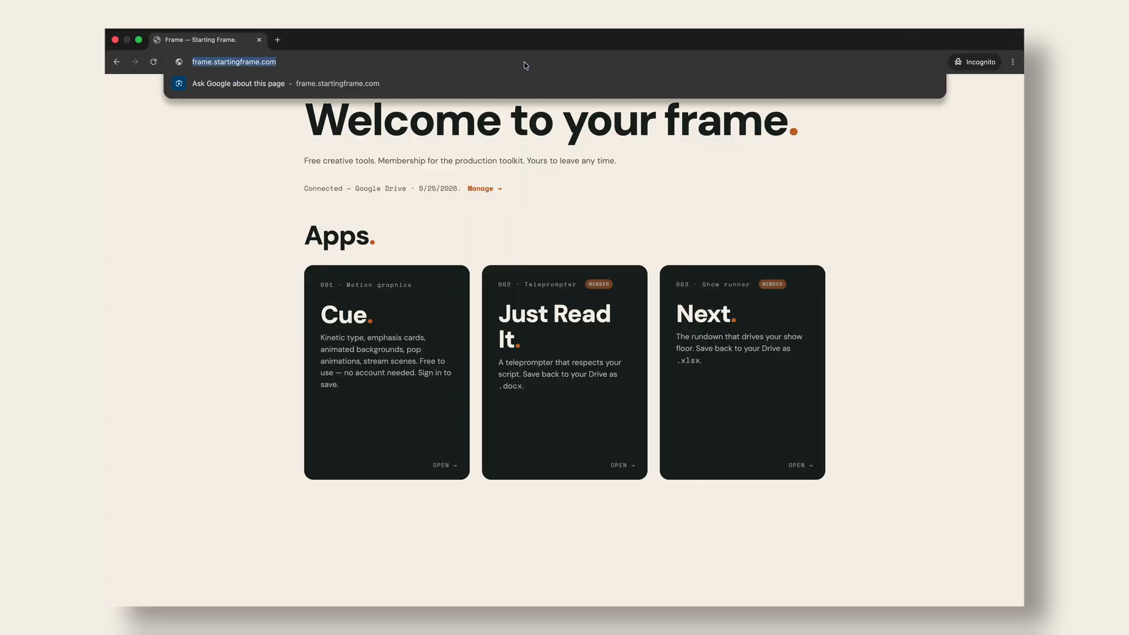
key(ctrl+v)
key(Return)
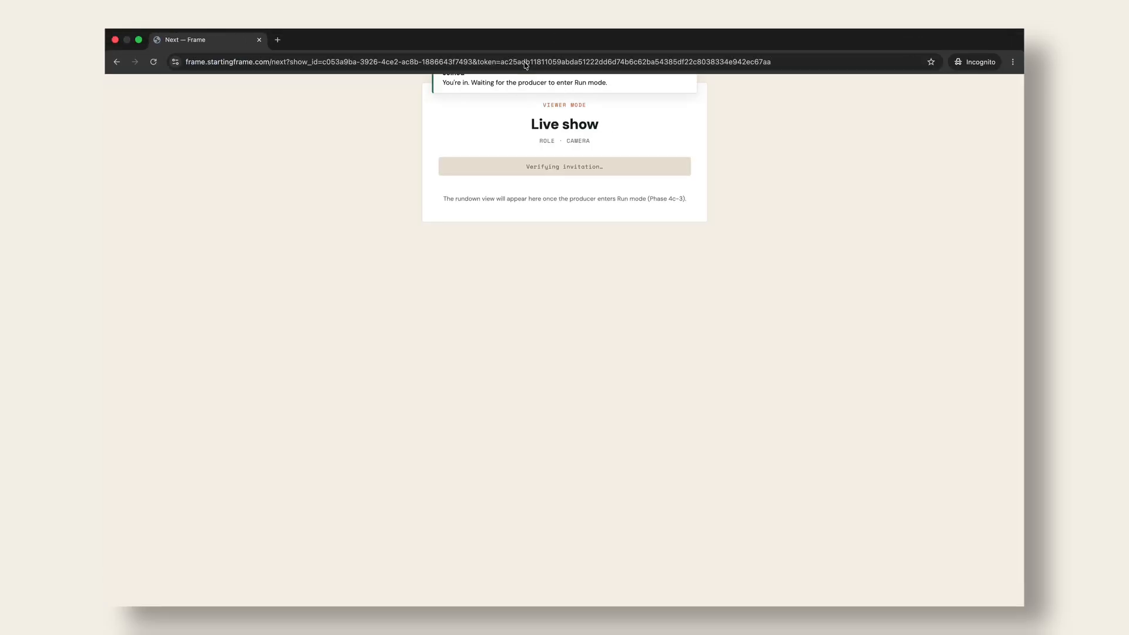
click(767, 159)
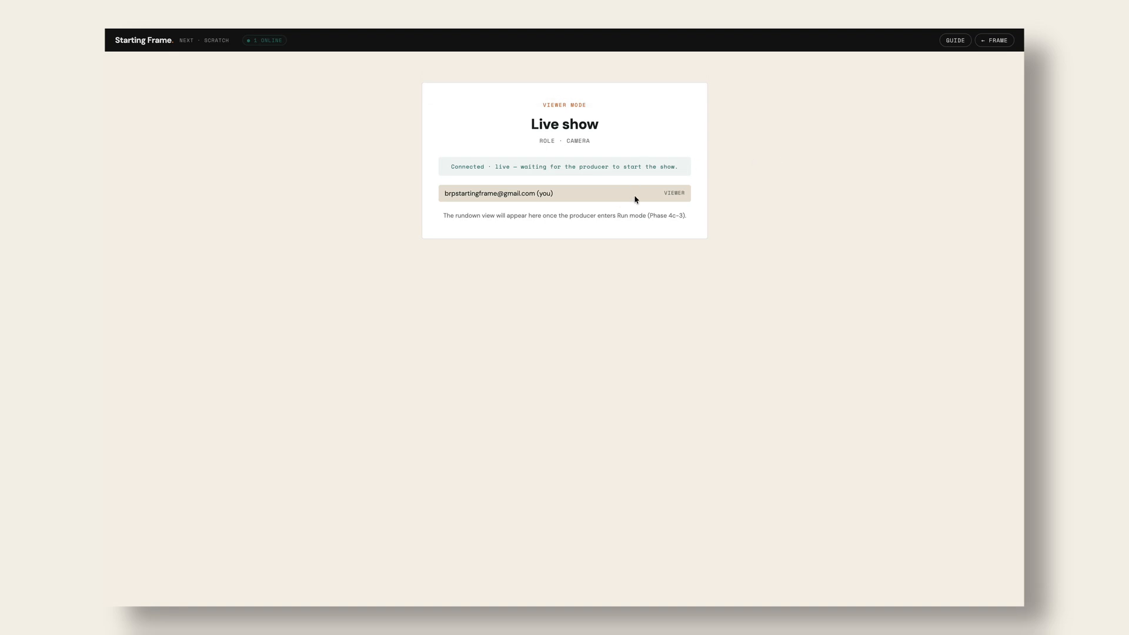
mouse_move(443, 29)
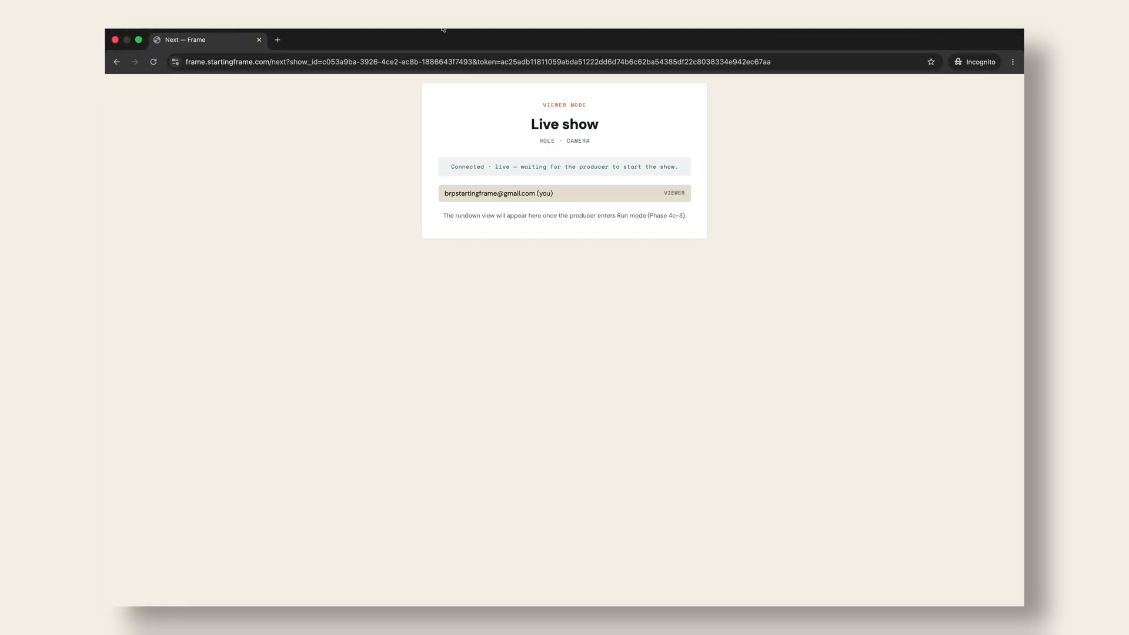
key(ctrl+Left)
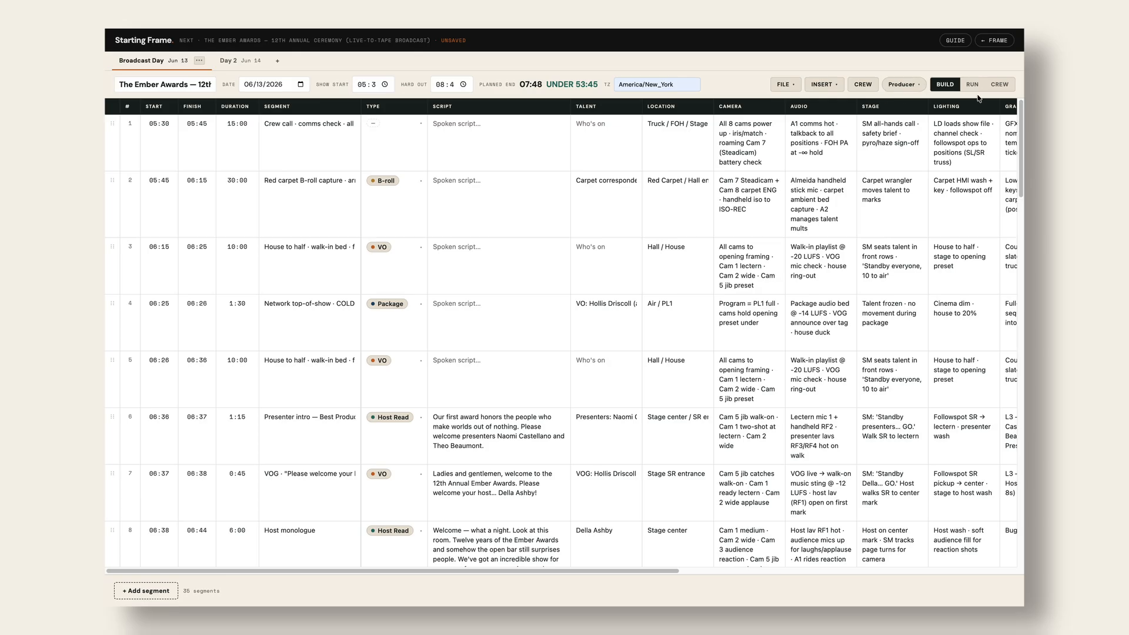
- In Run mode, air House to half while checking the Camera Op view, then open COLD OPEN's details
click(972, 85)
key(ctrl+Right)
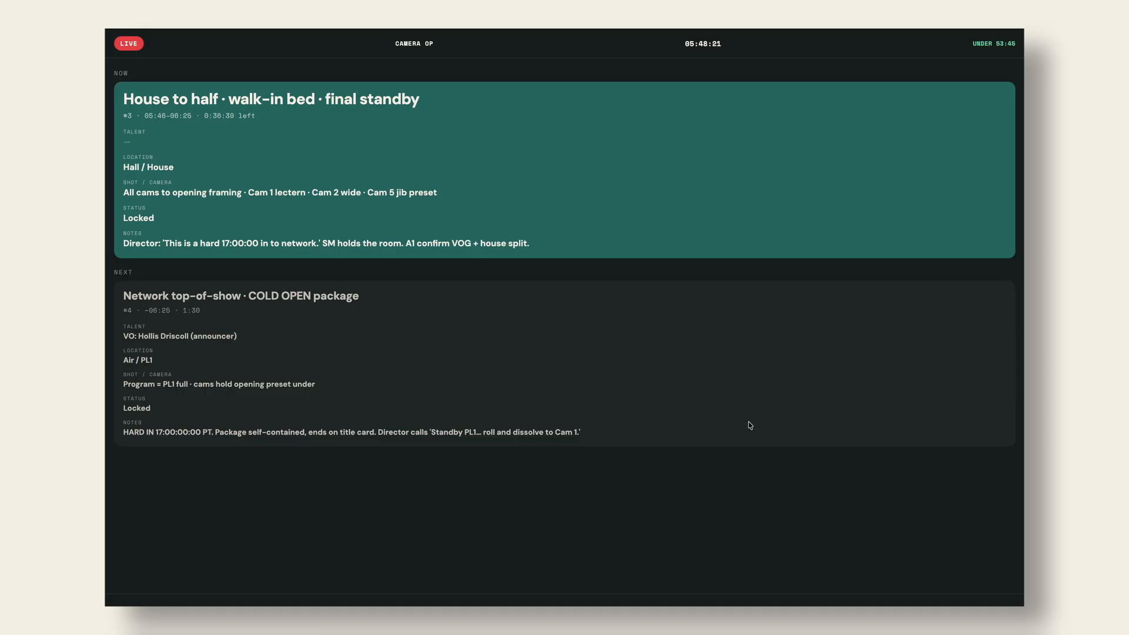
key(ctrl+Left)
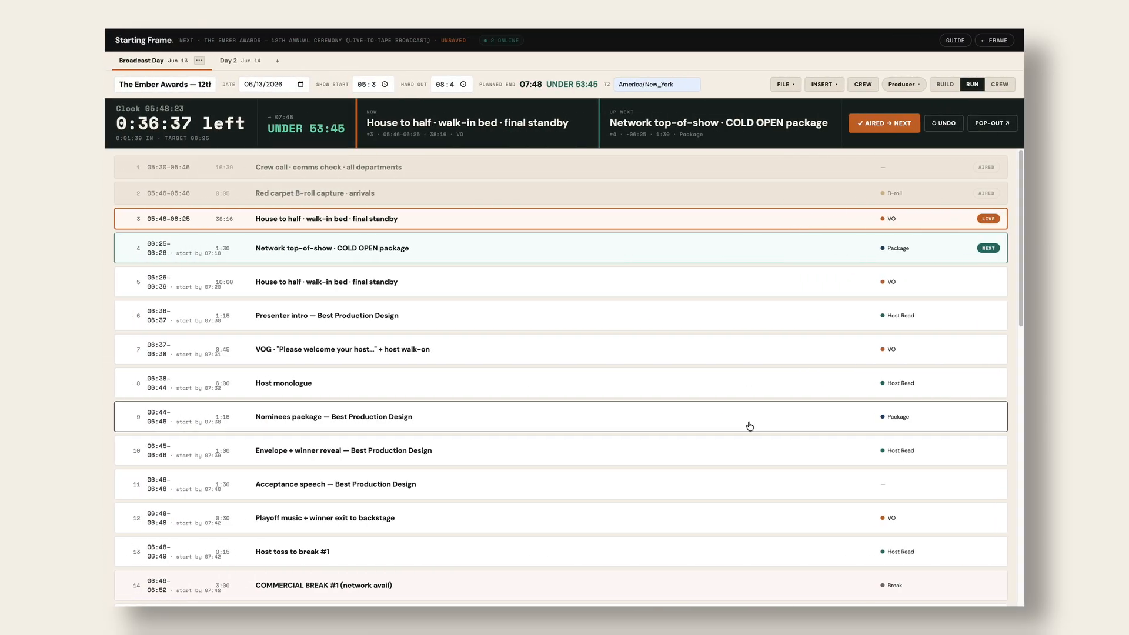
click(902, 124)
key(ctrl+Right)
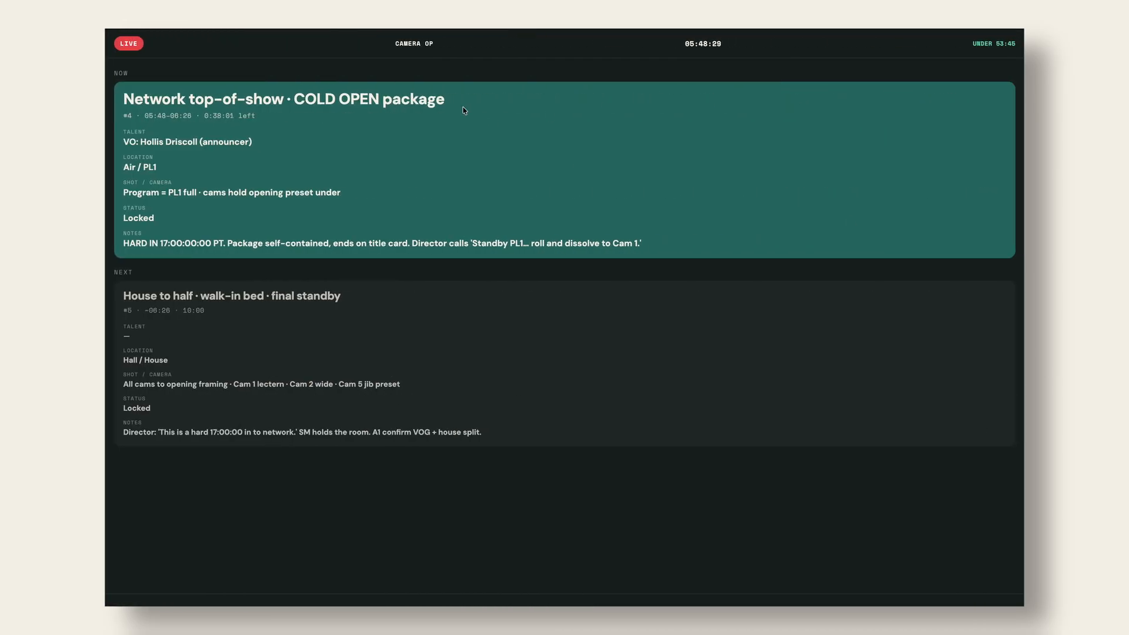
key(ctrl+Left)
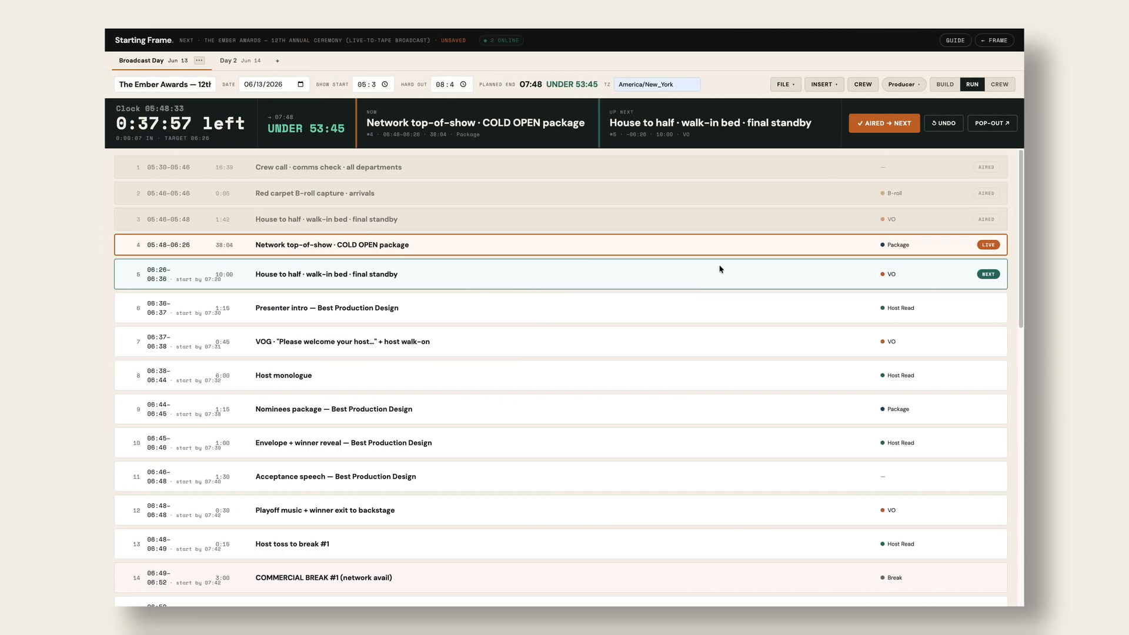
click(987, 245)
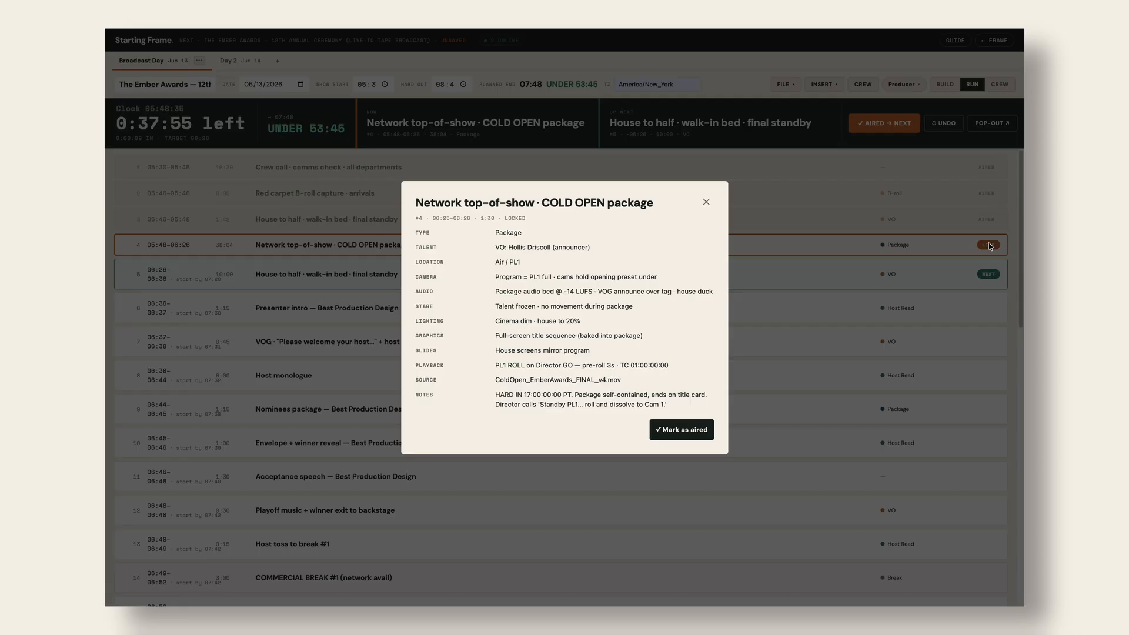
- Mark the COLD OPEN package aired, then add a blank crew entry in the crew list
click(697, 430)
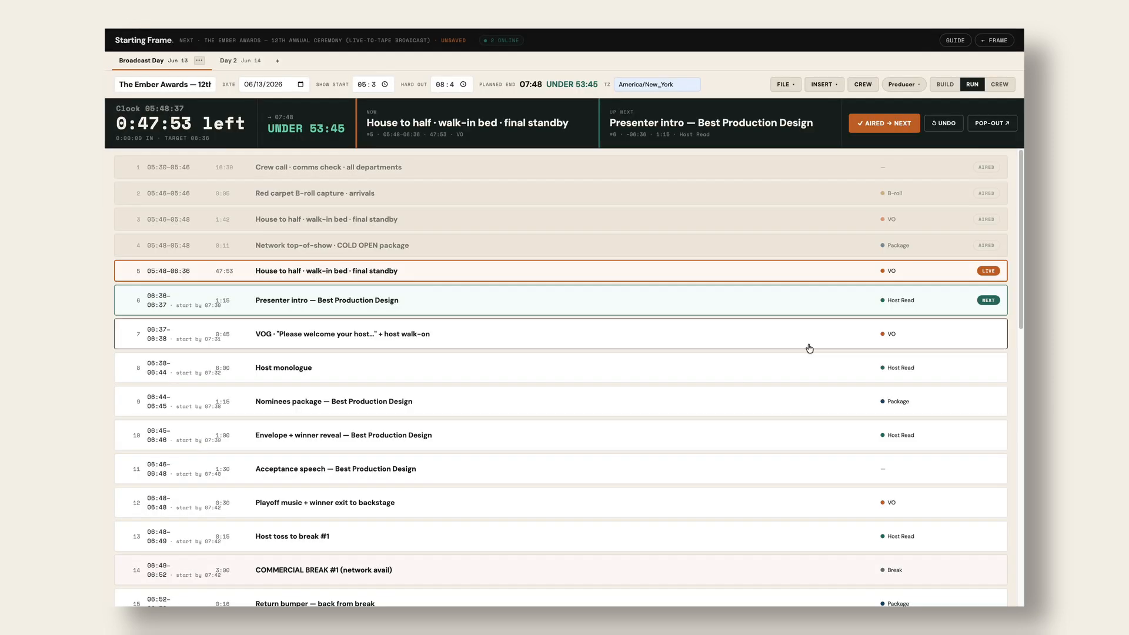
click(916, 86)
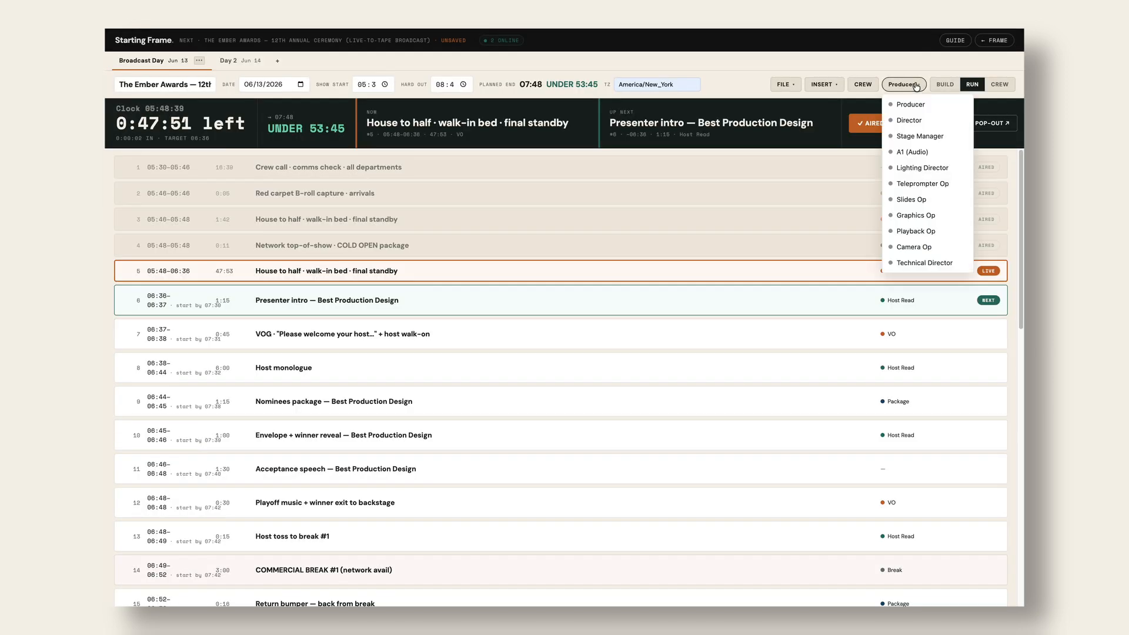
click(859, 84)
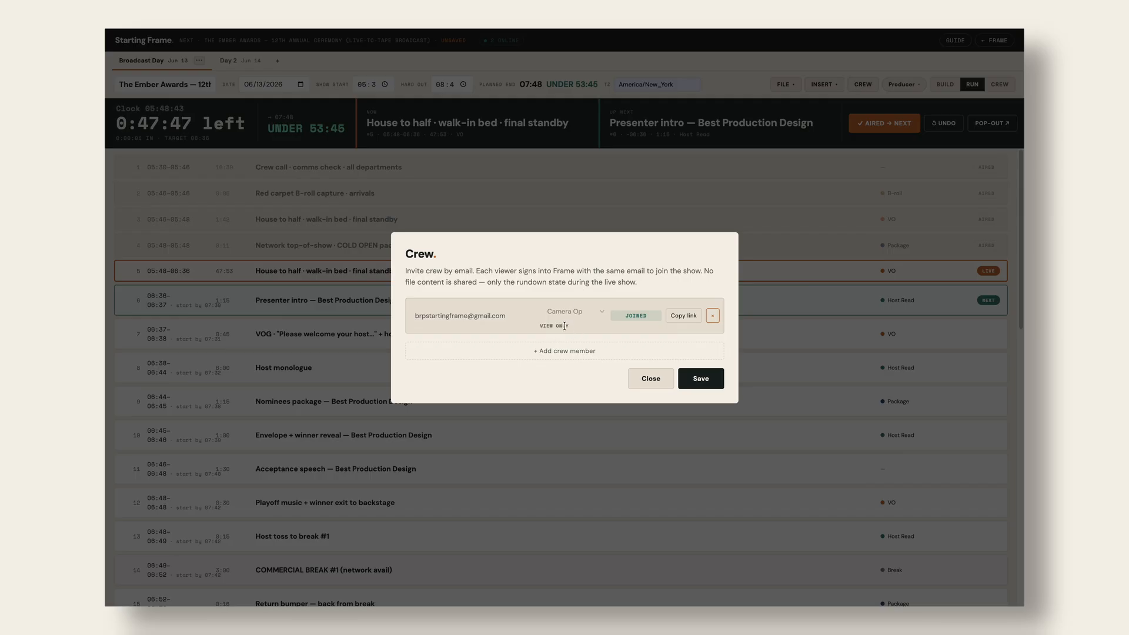
click(583, 353)
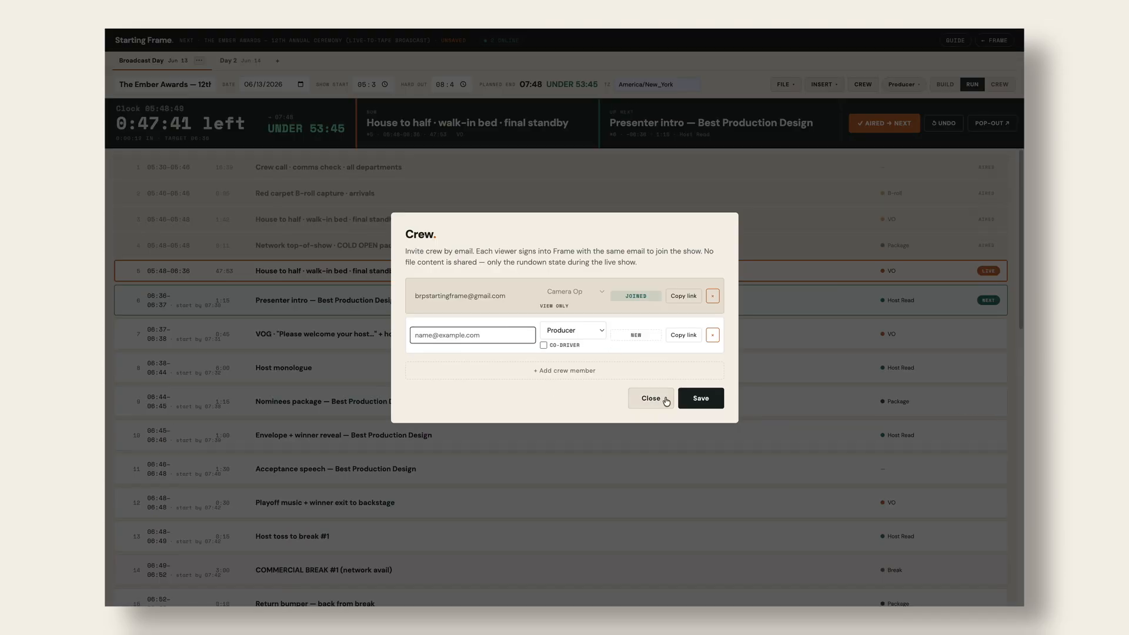
click(700, 398)
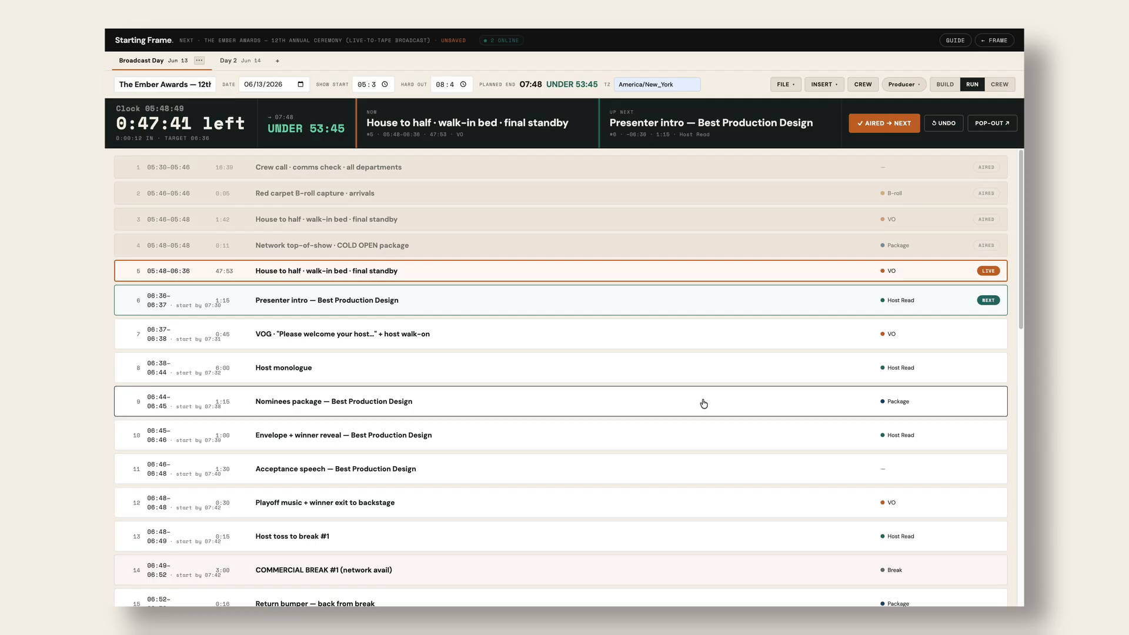
- Begin a Save As from the FILE menu, then cancel the filename prompt
click(784, 85)
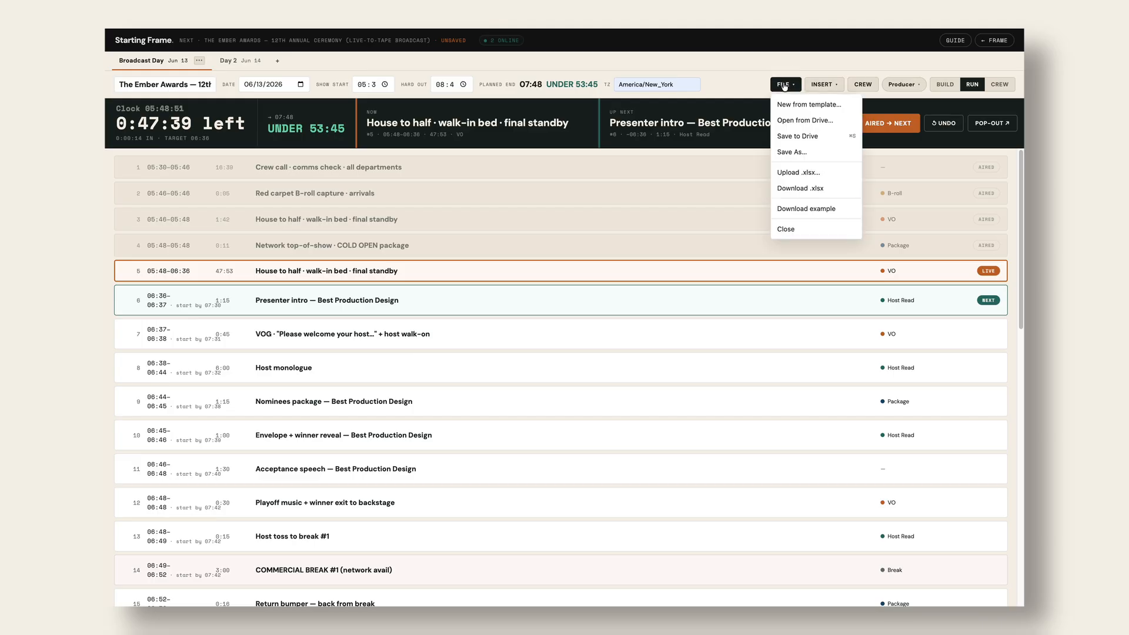
click(792, 151)
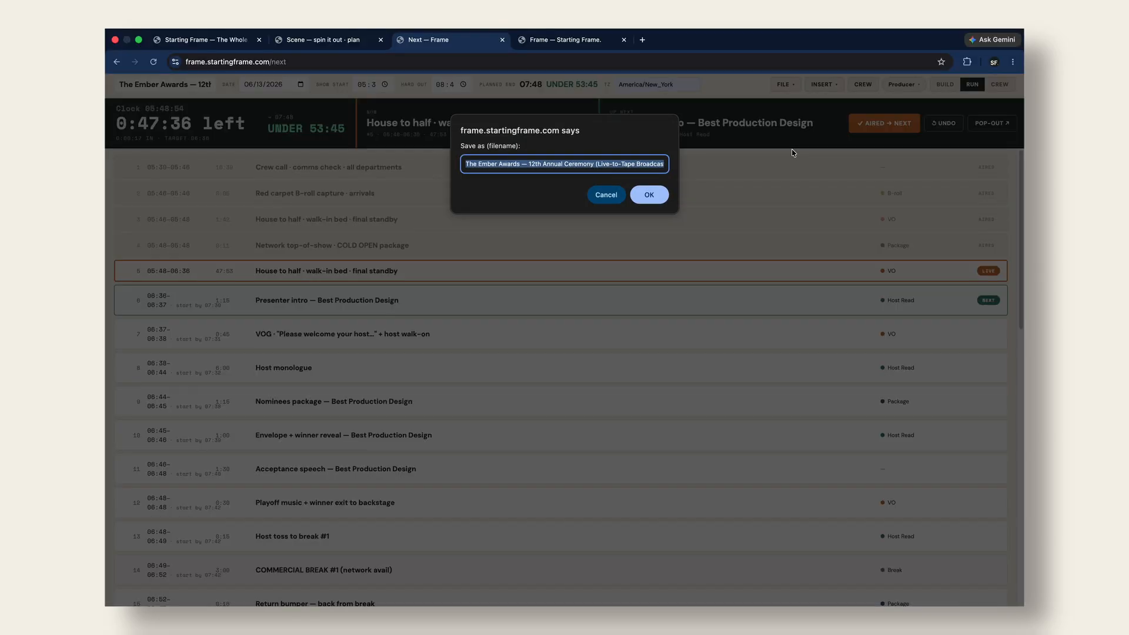
click(606, 194)
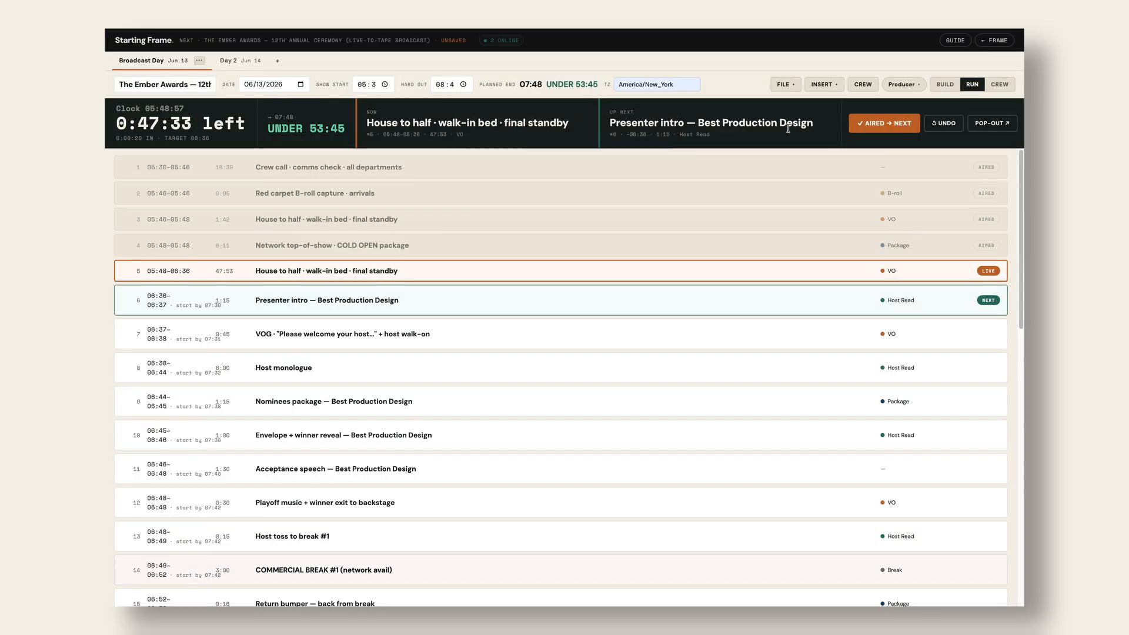
- Save the rundown to Drive as 'The Ember Awards — 12th Annual Ceremony (Live-to-Tape Broadcast)'
click(788, 83)
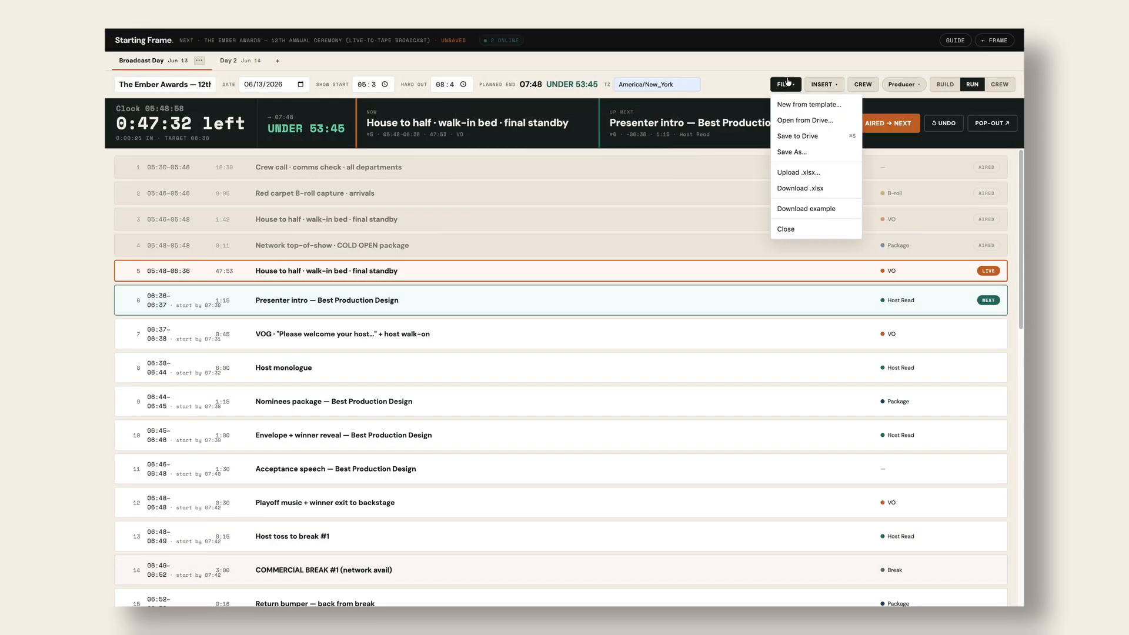
click(796, 139)
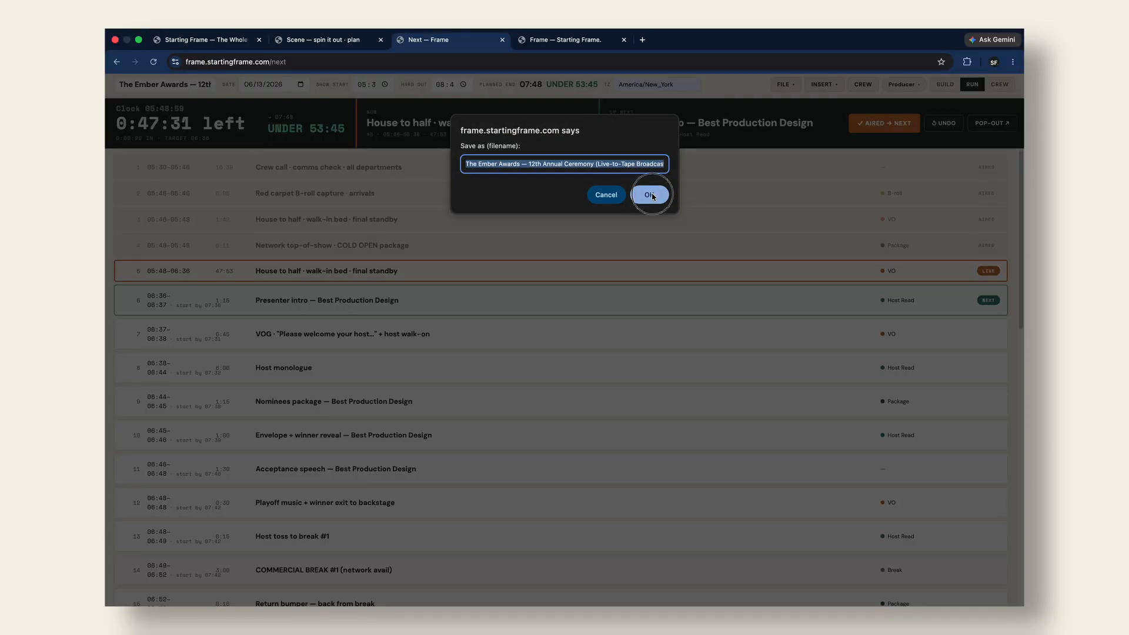
click(649, 194)
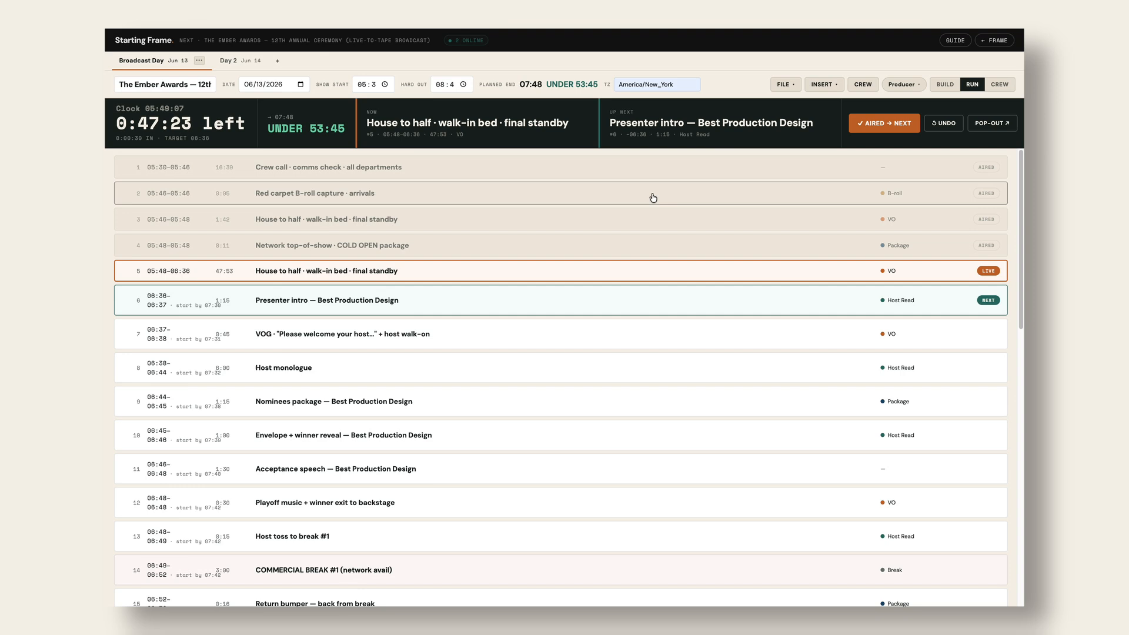
click(790, 84)
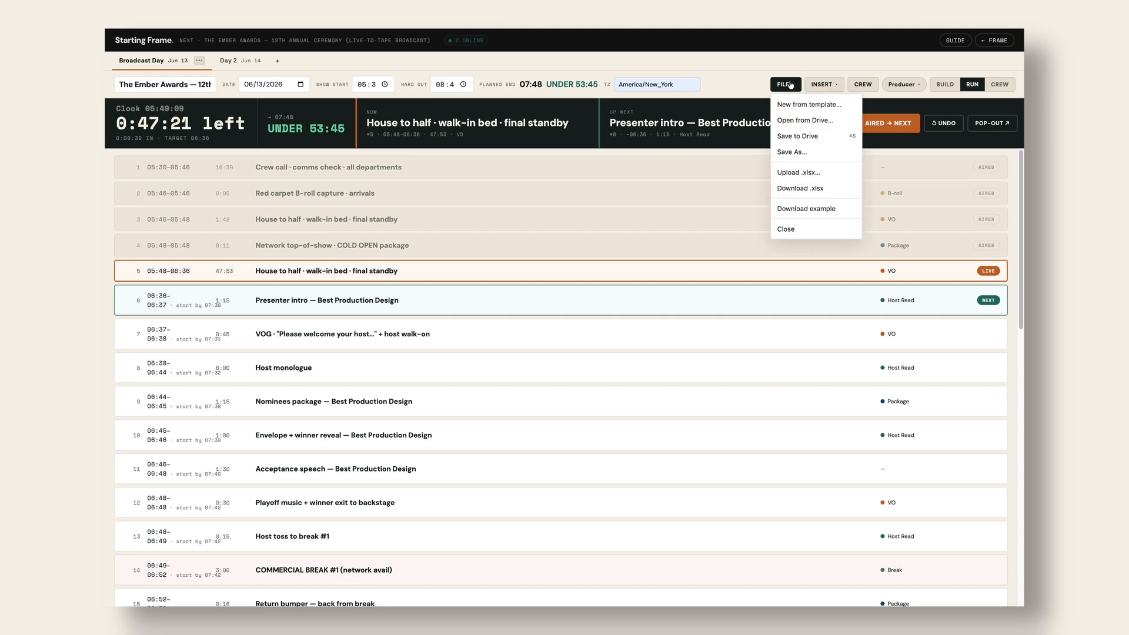
click(795, 120)
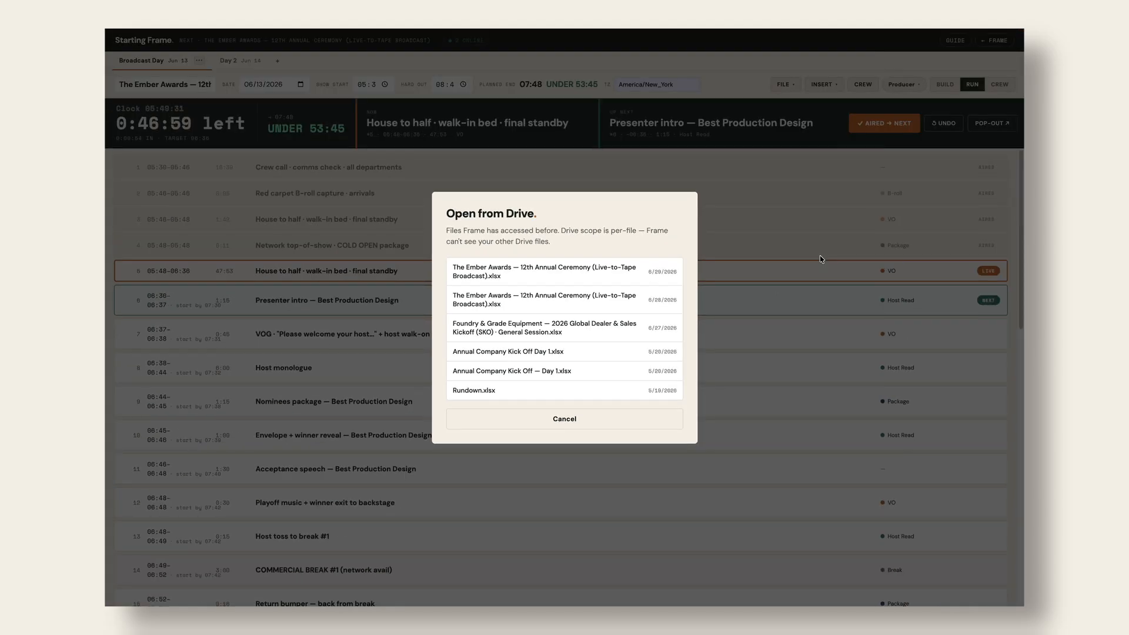
click(616, 419)
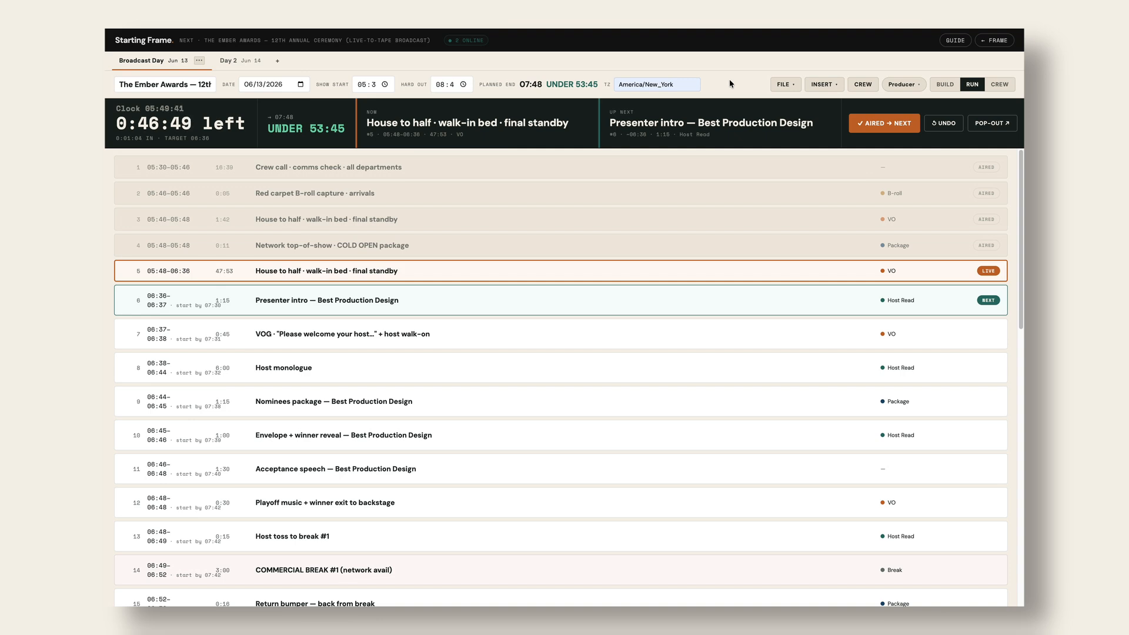
- Pop out the countdown clock showing 0:46:45 left, House to half now, Presenter intro next
click(997, 123)
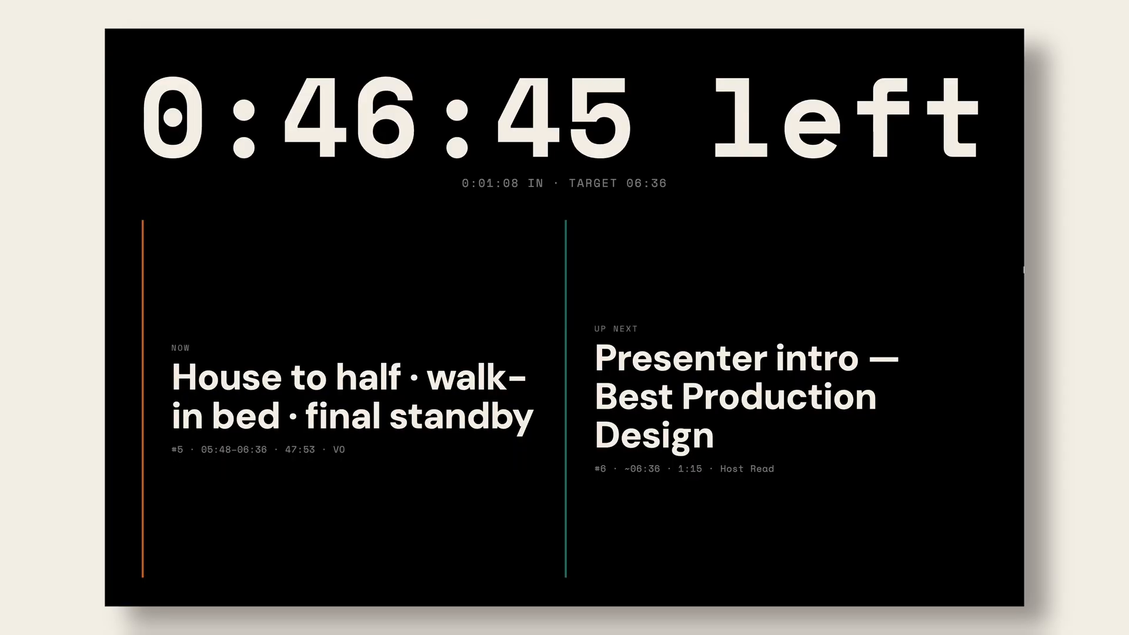